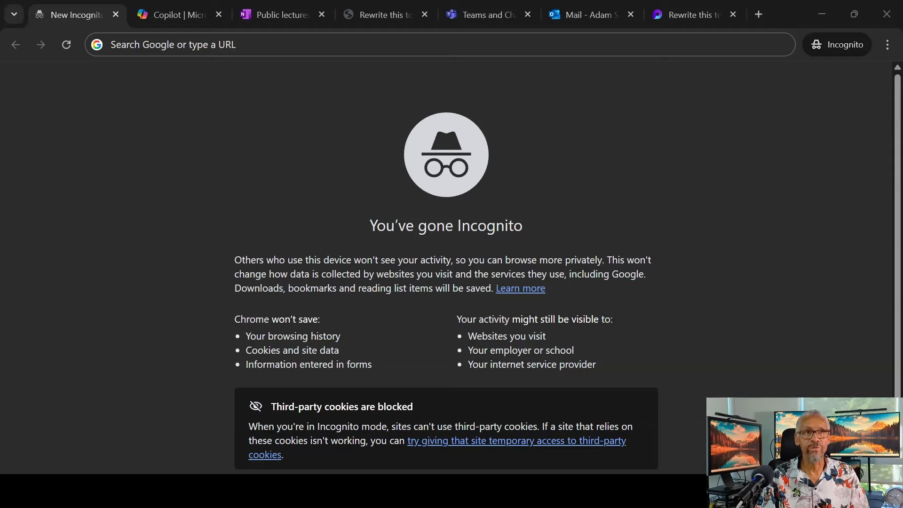
{"action": "left_click", "coordinate": [444, 44]}
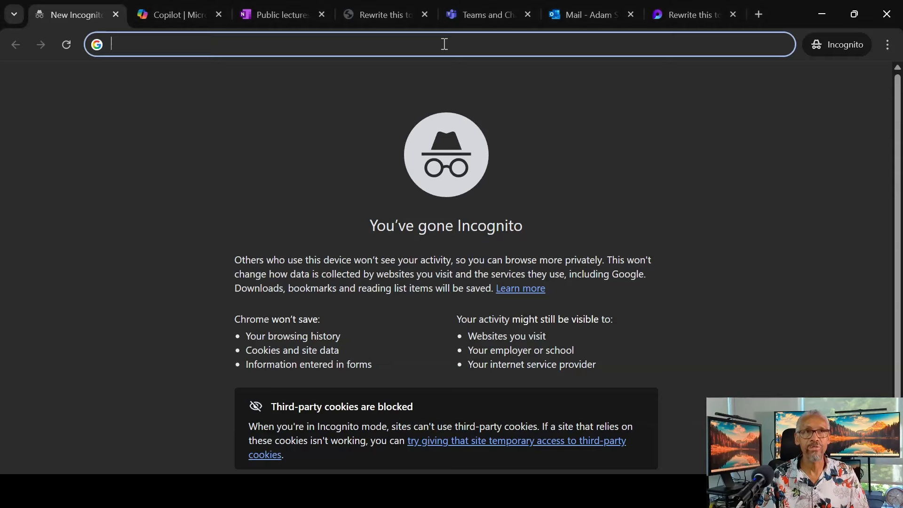
{"action": "type", "text": "https://www.microsoft365.com/"}
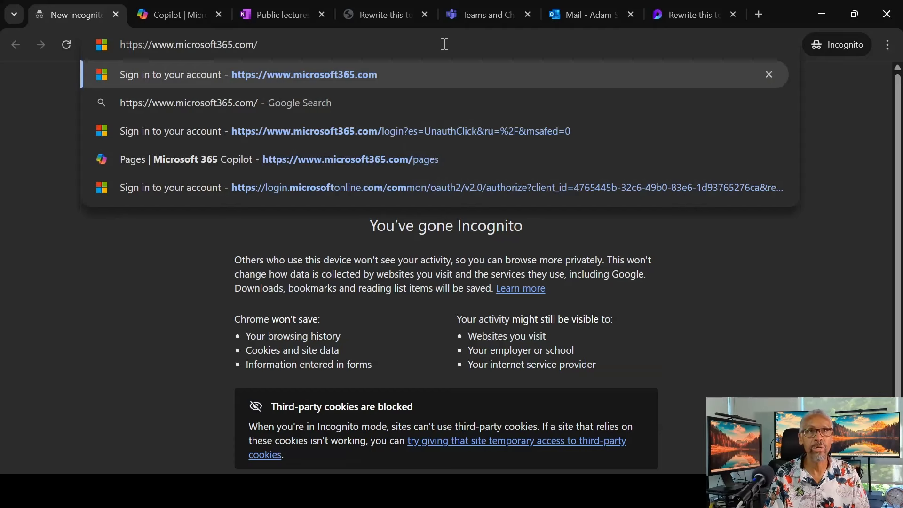
{"action": "key", "text": "Return"}
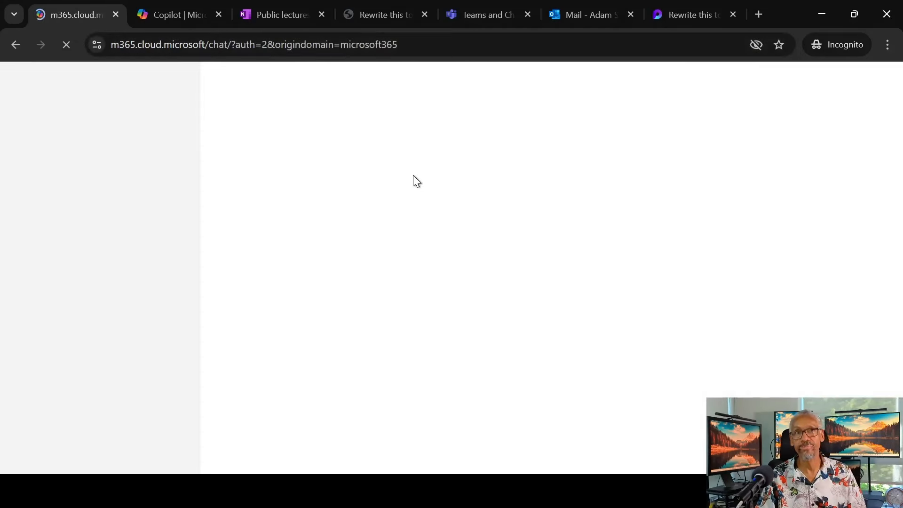
Examine the domain of the loaded page's address, highlighting its "microsoft" and "cloud" parts.
{"action": "left_click", "coordinate": [178, 45]}
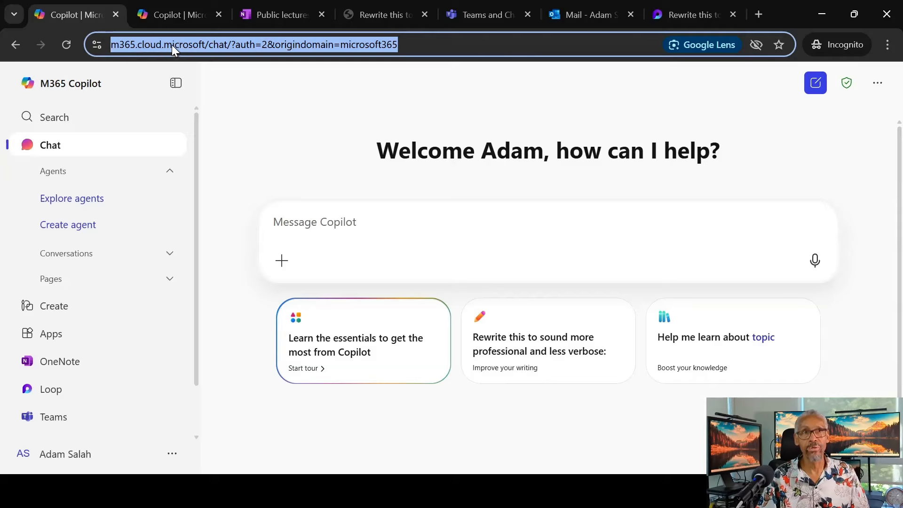
{"action": "left_click", "coordinate": [205, 41]}
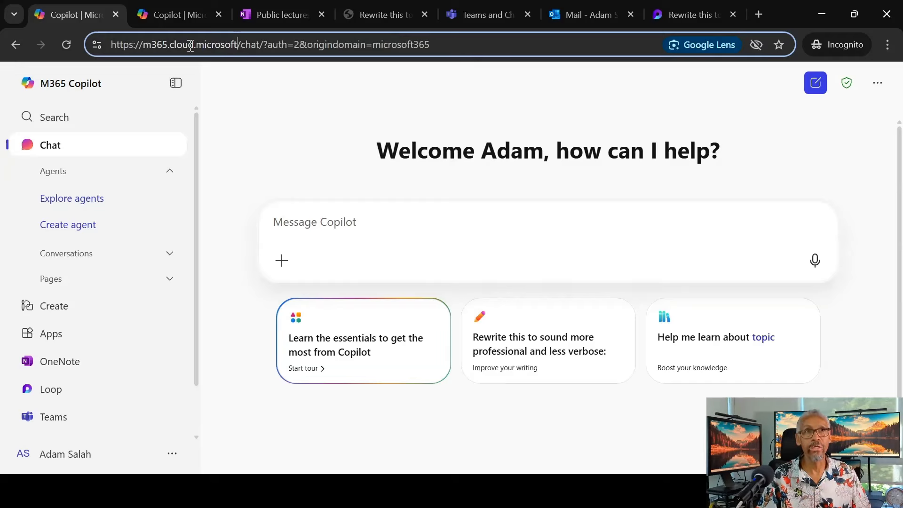
{"action": "double_click", "coordinate": [196, 45]}
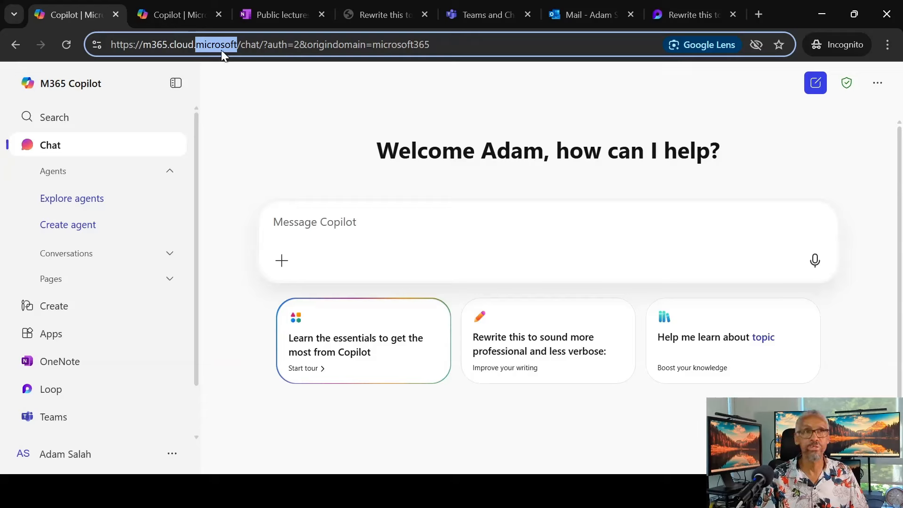
{"action": "double_click", "coordinate": [180, 43]}
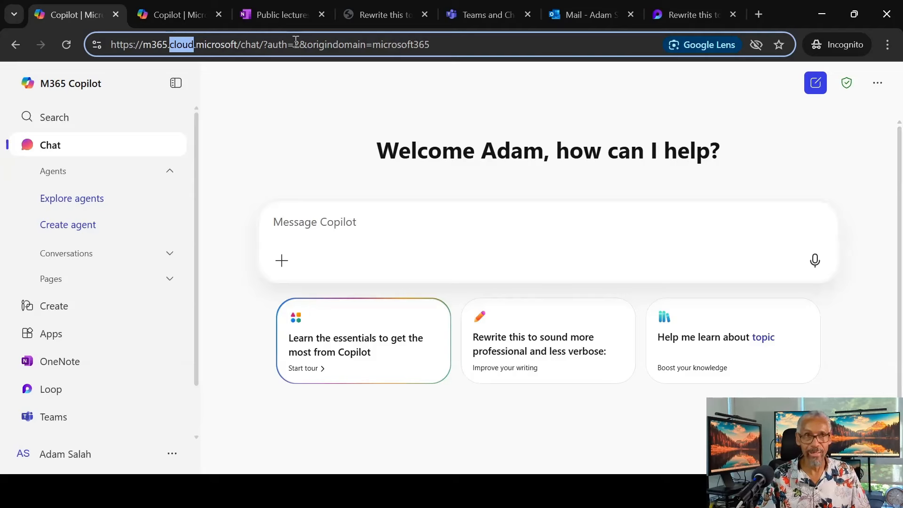
{"action": "left_click", "coordinate": [282, 99]}
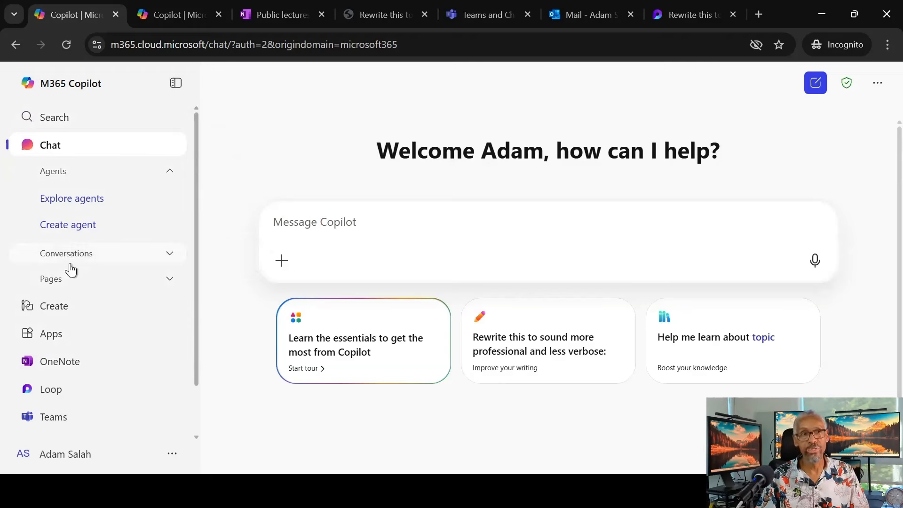
Open the Apps page and expand it to the full list of all apps.
{"action": "scroll", "coordinate": [66, 226], "scroll_direction": "down", "scroll_amount": 1}
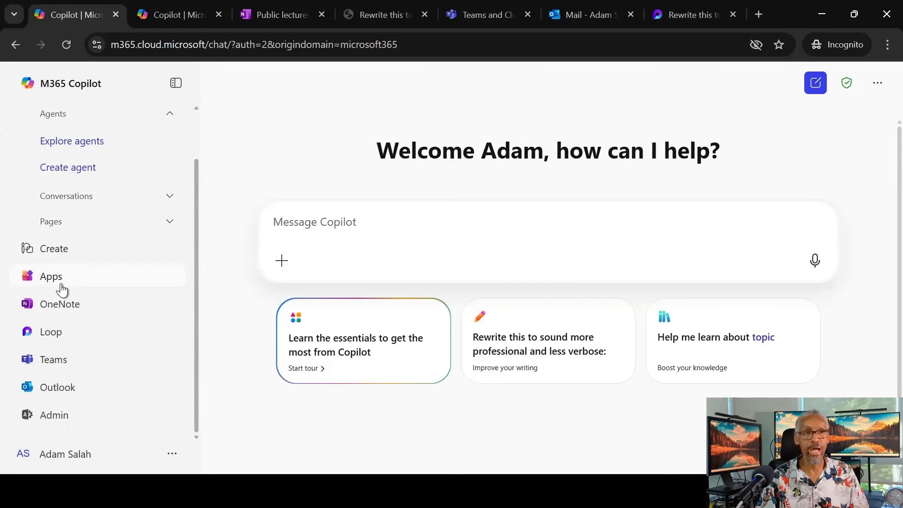
{"action": "scroll", "coordinate": [61, 290], "scroll_direction": "up", "scroll_amount": 1}
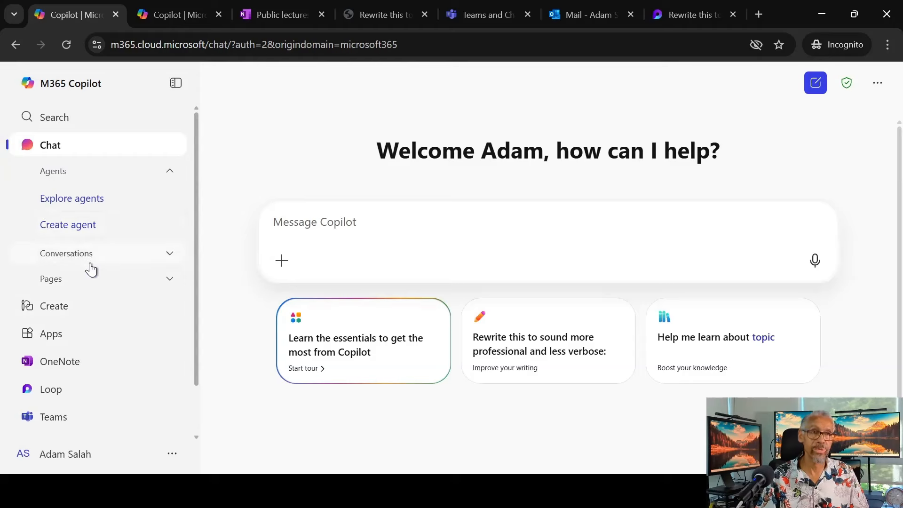
{"action": "scroll", "coordinate": [83, 306], "scroll_direction": "down", "scroll_amount": 1}
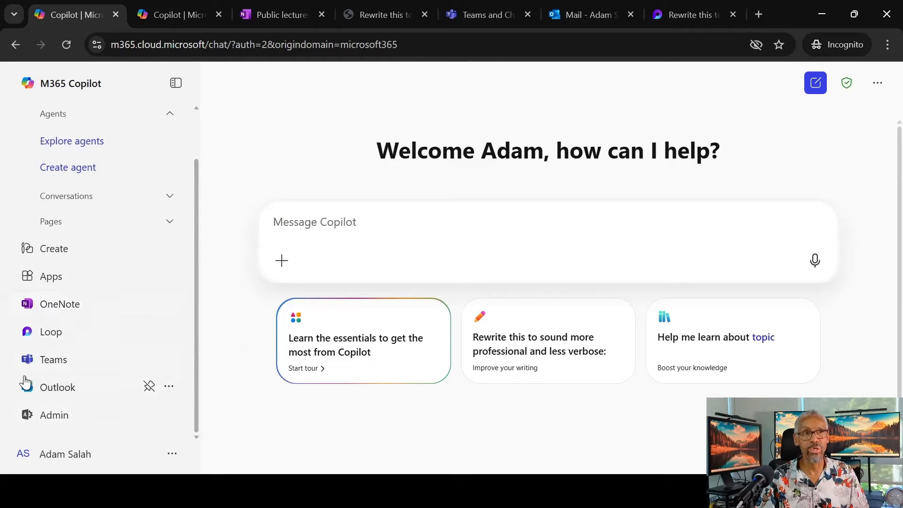
{"action": "scroll", "coordinate": [66, 329], "scroll_direction": "up", "scroll_amount": 1}
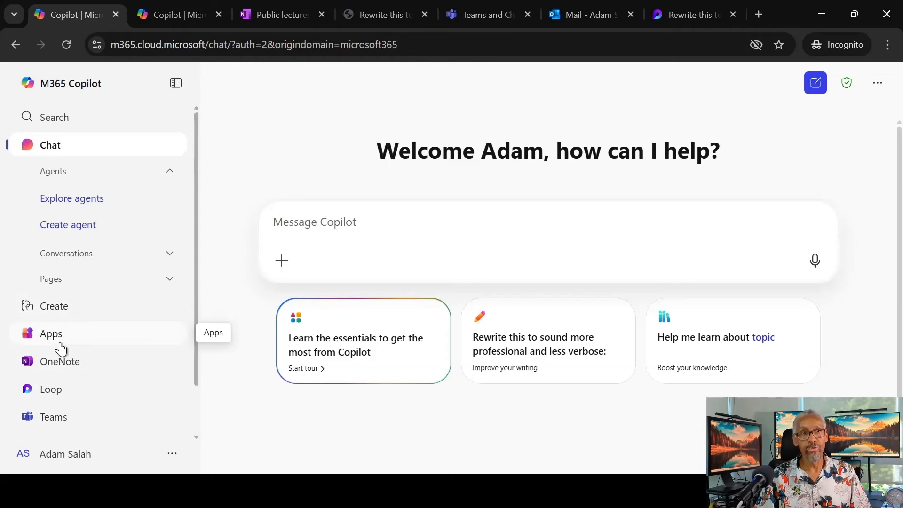
{"action": "left_click", "coordinate": [58, 341]}
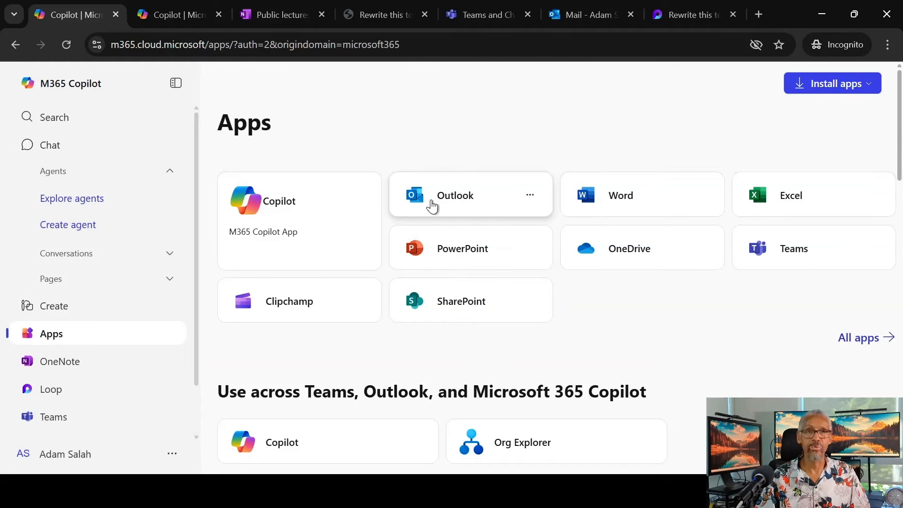
{"action": "left_click", "coordinate": [861, 339]}
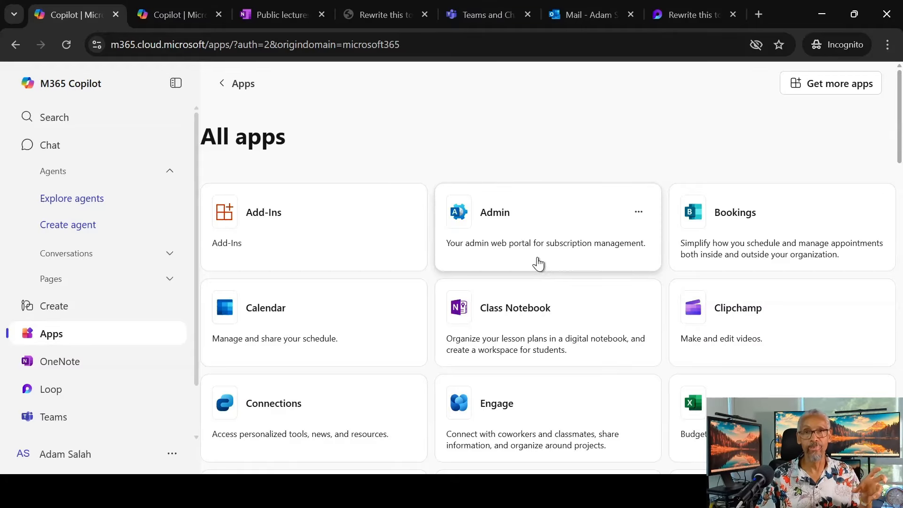
Look through the whole All apps list to review which Microsoft 365 apps are offered.
{"action": "scroll", "coordinate": [539, 266], "scroll_direction": "down", "scroll_amount": 20}
{"action": "scroll", "coordinate": [539, 265], "scroll_direction": "down", "scroll_amount": 2}
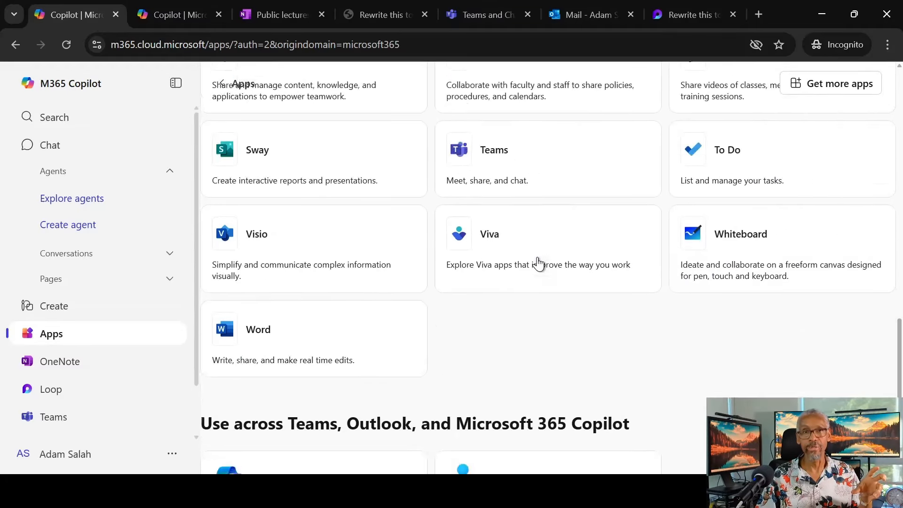
{"action": "scroll", "coordinate": [539, 264], "scroll_direction": "up", "scroll_amount": 10}
{"action": "scroll", "coordinate": [539, 264], "scroll_direction": "down", "scroll_amount": 15}
{"action": "scroll", "coordinate": [539, 264], "scroll_direction": "down", "scroll_amount": 1}
{"action": "scroll", "coordinate": [538, 262], "scroll_direction": "up", "scroll_amount": 20}
{"action": "scroll", "coordinate": [414, 283], "scroll_direction": "up", "scroll_amount": 3}
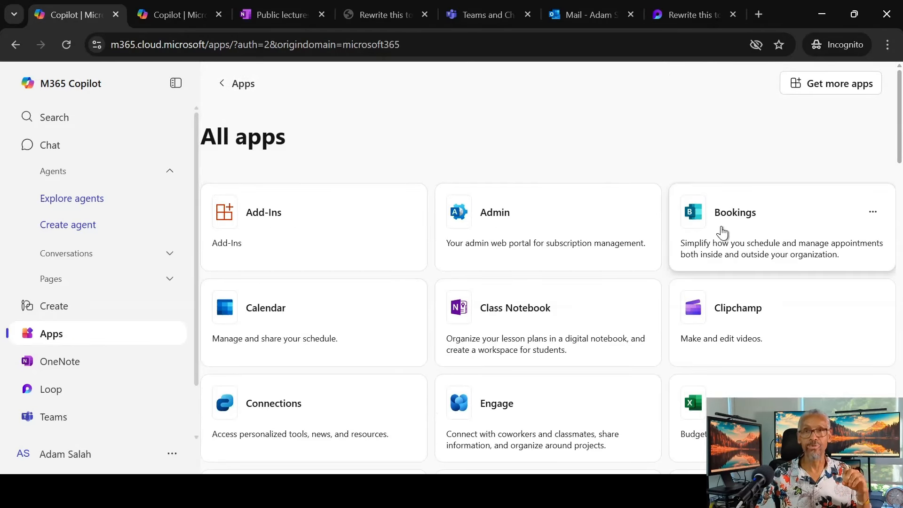
Pin Clipchamp to the navigation list, and try moving Loop above OneNote before restoring its place below.
{"action": "left_click", "coordinate": [872, 313]}
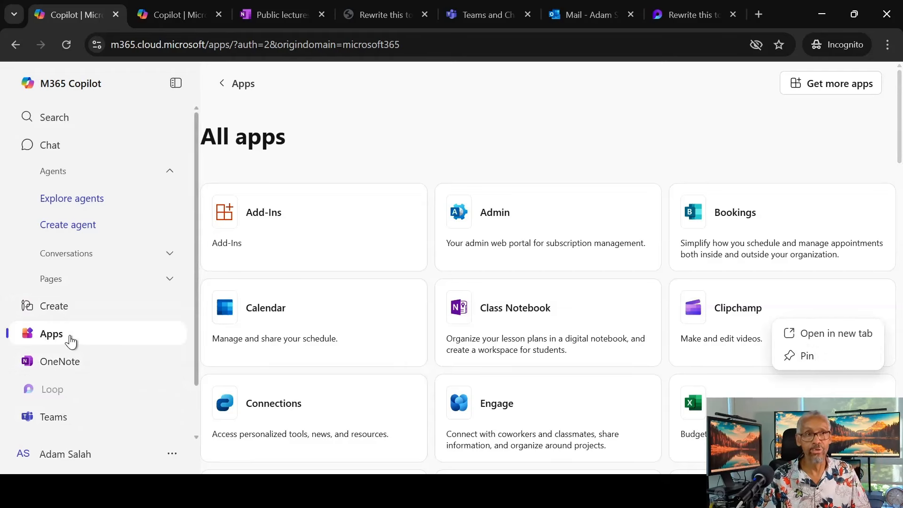
{"action": "left_click_drag", "start_coordinate": [61, 390], "coordinate": [89, 346]}
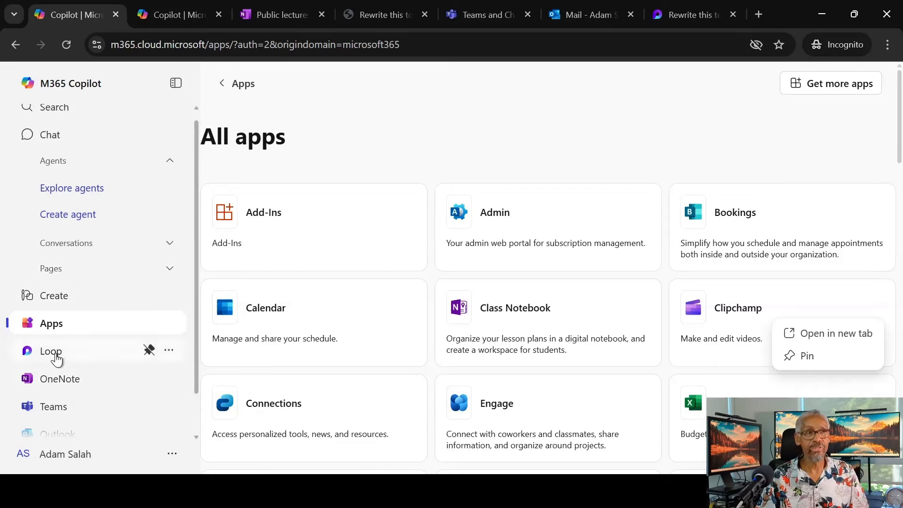
{"action": "scroll", "coordinate": [59, 353], "scroll_direction": "down", "scroll_amount": 1}
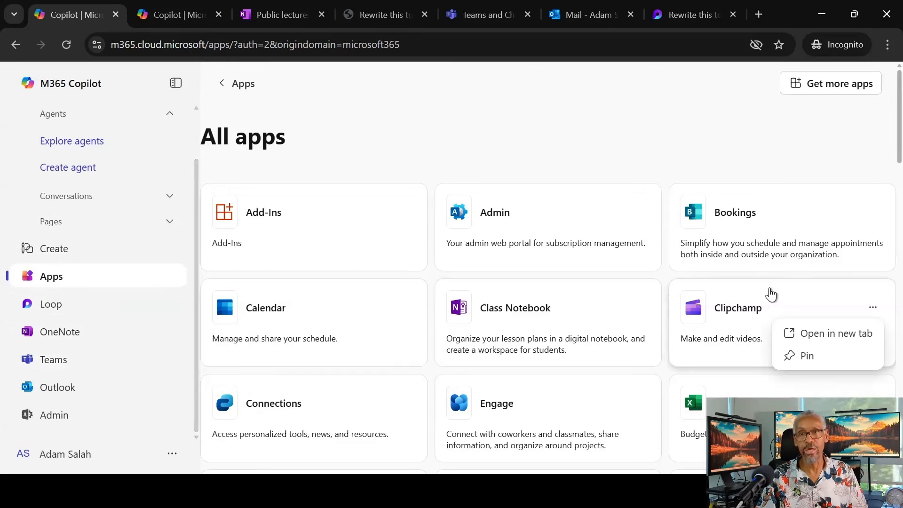
{"action": "left_click_drag", "start_coordinate": [768, 357], "coordinate": [84, 385]}
{"action": "scroll", "coordinate": [95, 345], "scroll_direction": "up", "scroll_amount": 2}
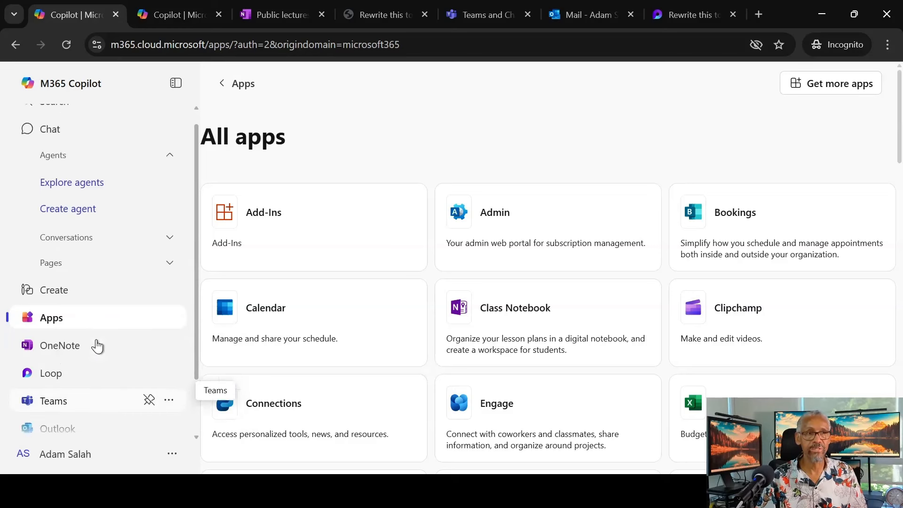
Reduce the page zoom to show more of the navigation list, and unpin Clipchamp from it.
{"action": "key", "text": "ctrl+minus"}
{"action": "key", "text": "ctrl+minus"}
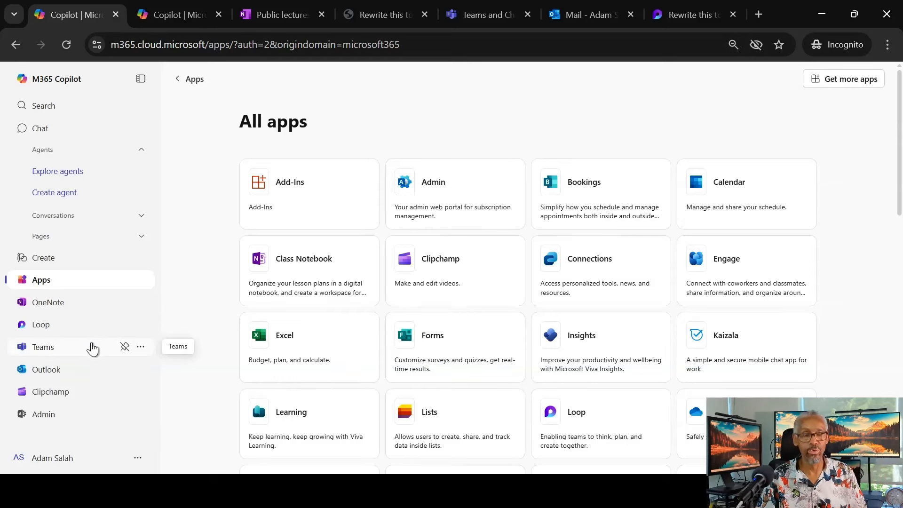
{"action": "key", "text": "ctrl+plus"}
{"action": "scroll", "coordinate": [93, 349], "scroll_direction": "down", "scroll_amount": 1}
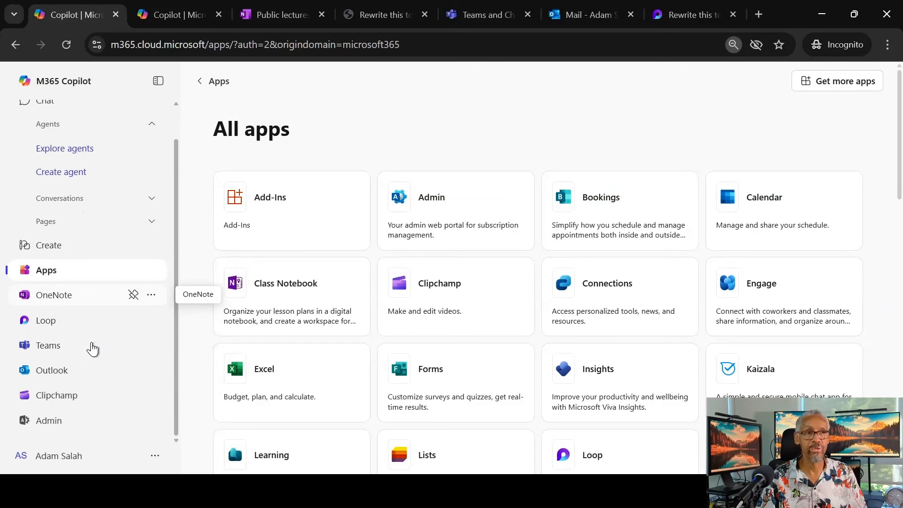
{"action": "scroll", "coordinate": [93, 349], "scroll_direction": "up", "scroll_amount": 1}
{"action": "scroll", "coordinate": [94, 406], "scroll_direction": "down", "scroll_amount": 1}
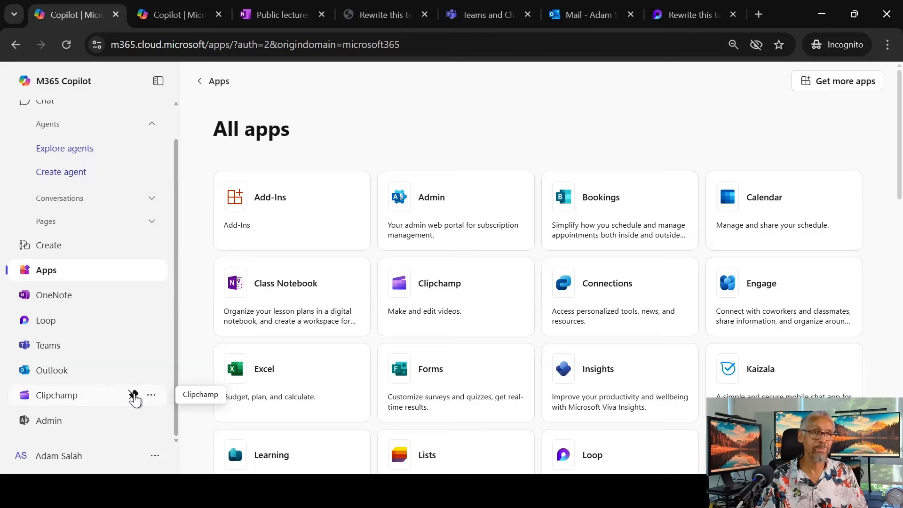
{"action": "left_click", "coordinate": [134, 395]}
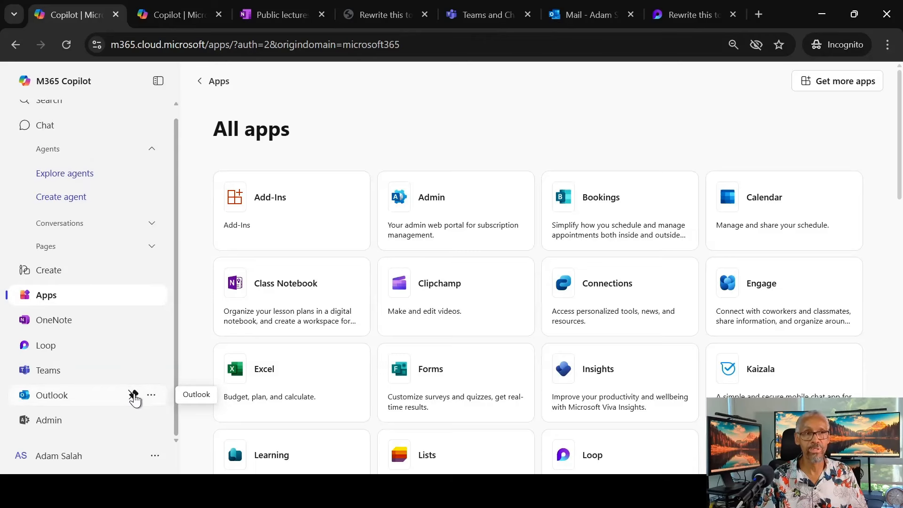
{"action": "scroll", "coordinate": [729, 310], "scroll_direction": "down", "scroll_amount": 5}
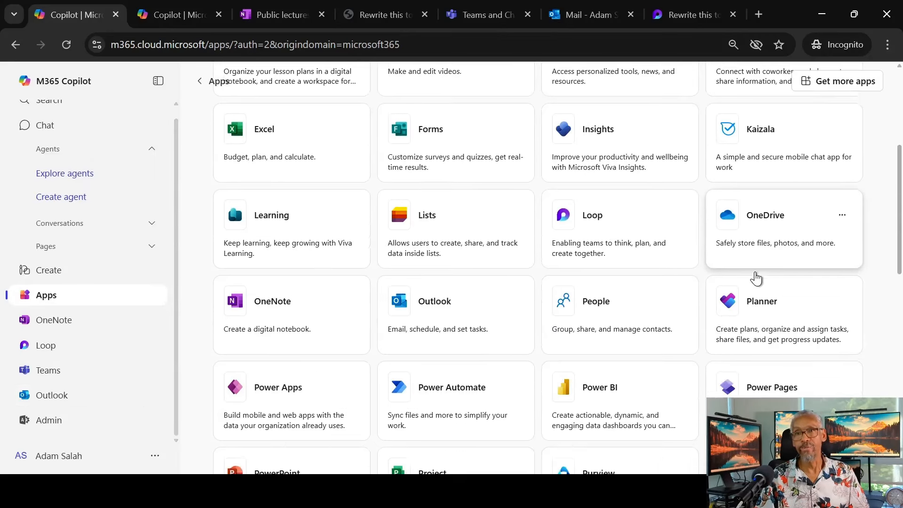
{"action": "scroll", "coordinate": [754, 278], "scroll_direction": "up", "scroll_amount": 5}
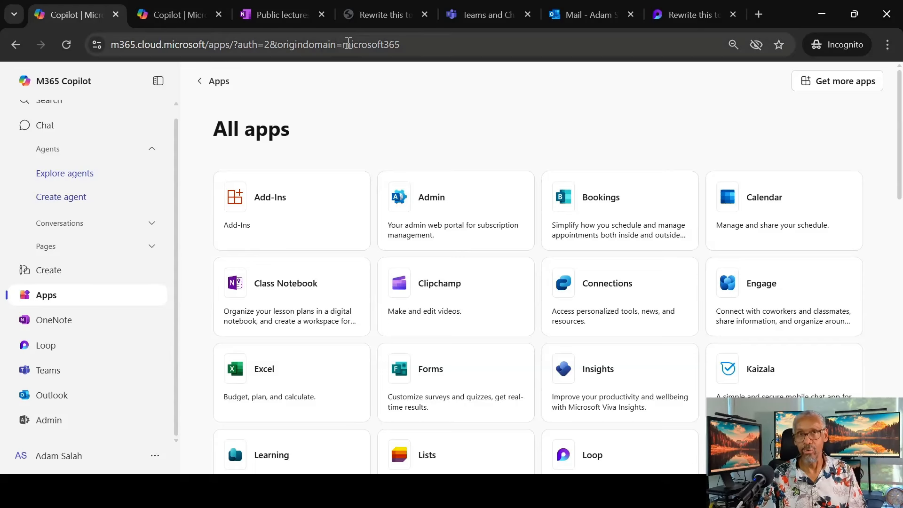
Switch to Teams and add a Loop paragraph titled "This is a test" to the new post in the General channel.
{"action": "left_click", "coordinate": [480, 19]}
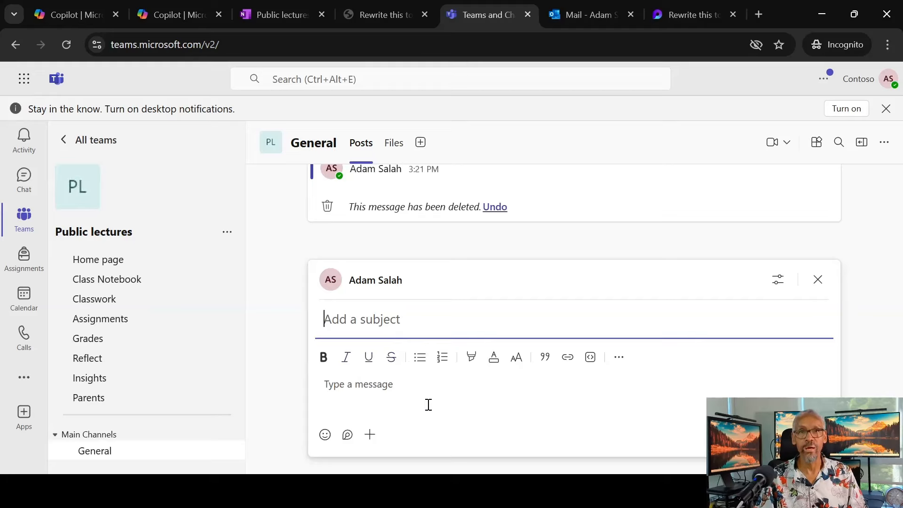
{"action": "left_click", "coordinate": [348, 439]}
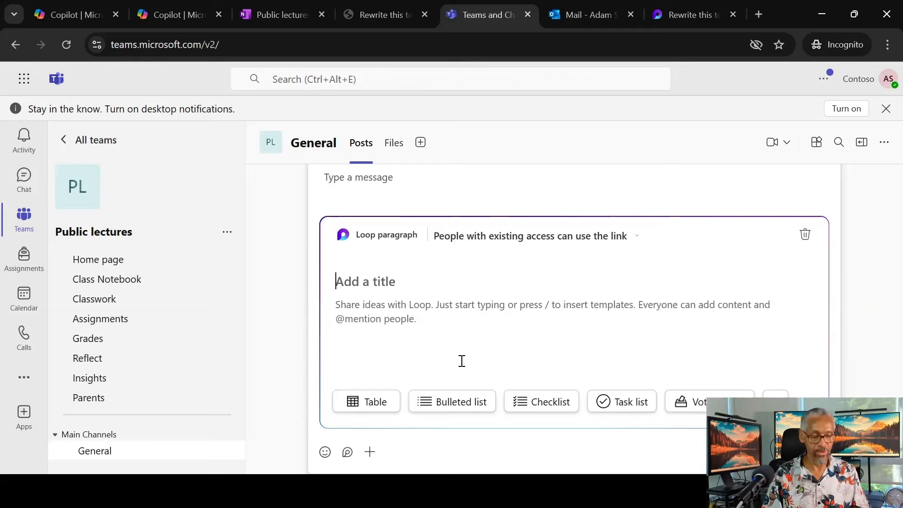
{"action": "type", "text": "This is "}
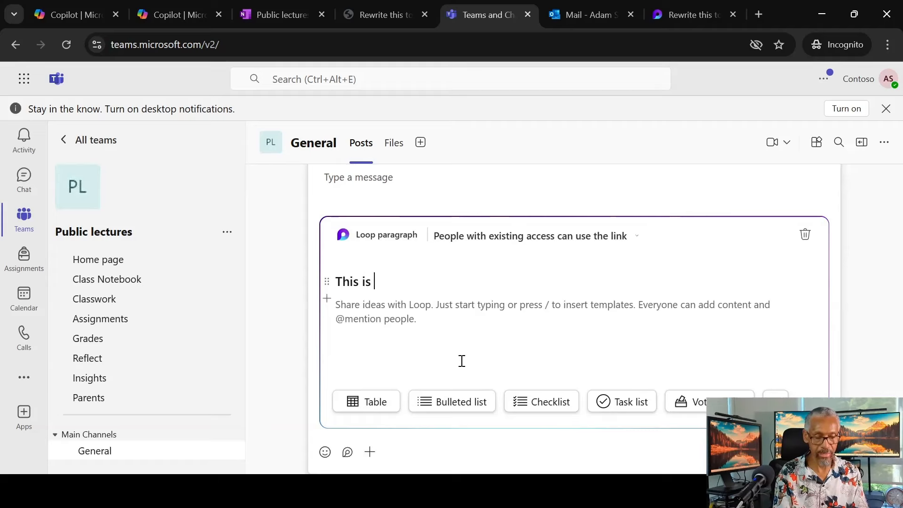
{"action": "type", "text": "test"}
{"action": "key", "text": "ctrl+Left"}
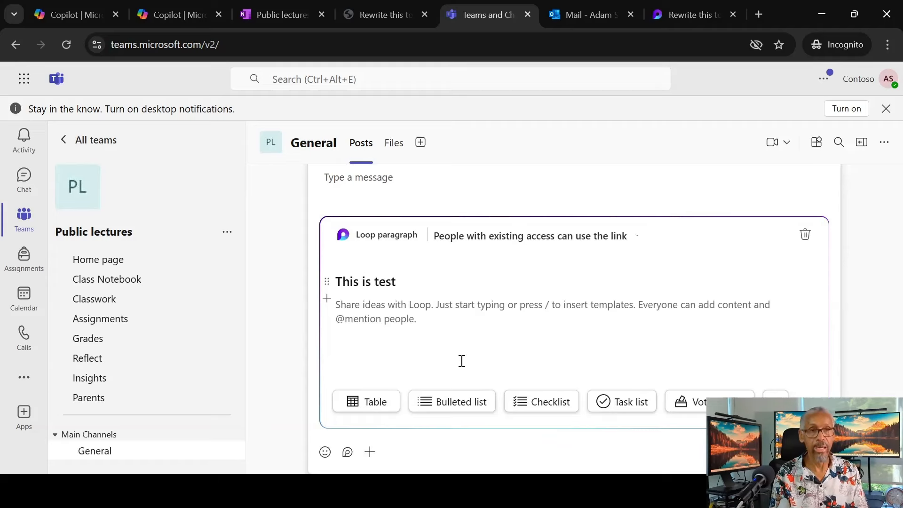
{"action": "type", "text": "a"}
Look through the people, files and meetings offered for a mention in the body of the Loop paragraph.
{"action": "left_click", "coordinate": [382, 310]}
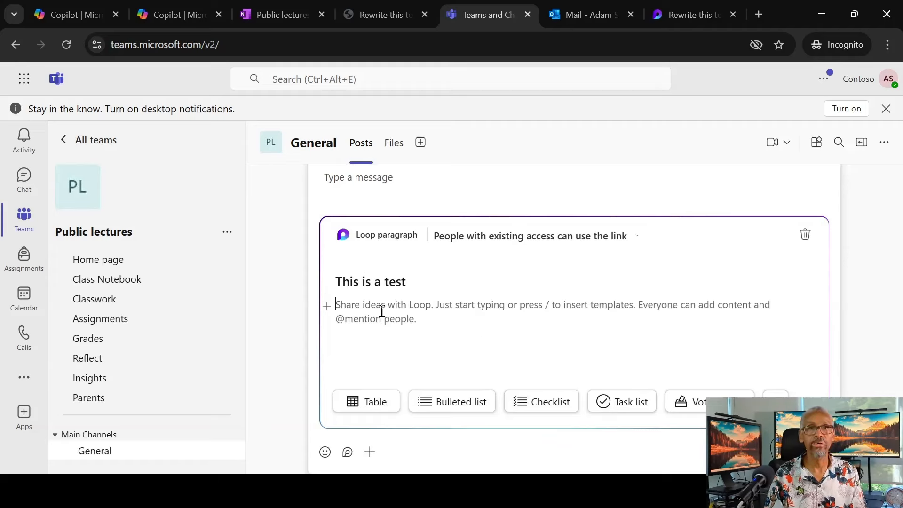
{"action": "type", "text": "@"}
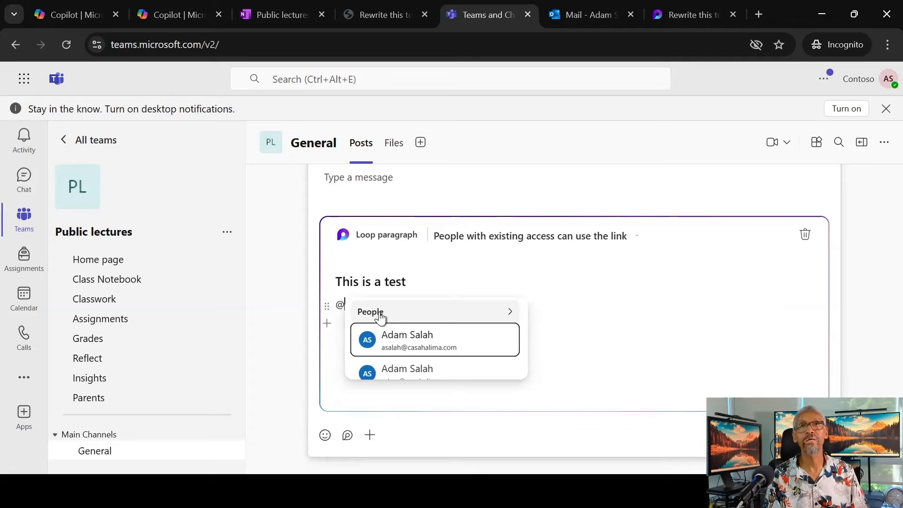
{"action": "scroll", "coordinate": [455, 347], "scroll_direction": "down", "scroll_amount": 4}
{"action": "scroll", "coordinate": [455, 347], "scroll_direction": "down", "scroll_amount": 4}
{"action": "scroll", "coordinate": [456, 345], "scroll_direction": "up", "scroll_amount": 2}
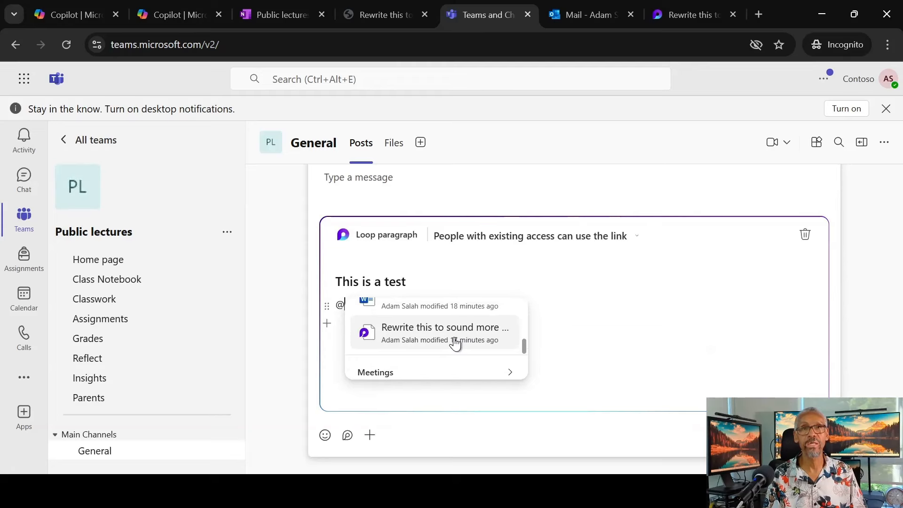
{"action": "scroll", "coordinate": [455, 344], "scroll_direction": "down", "scroll_amount": 3}
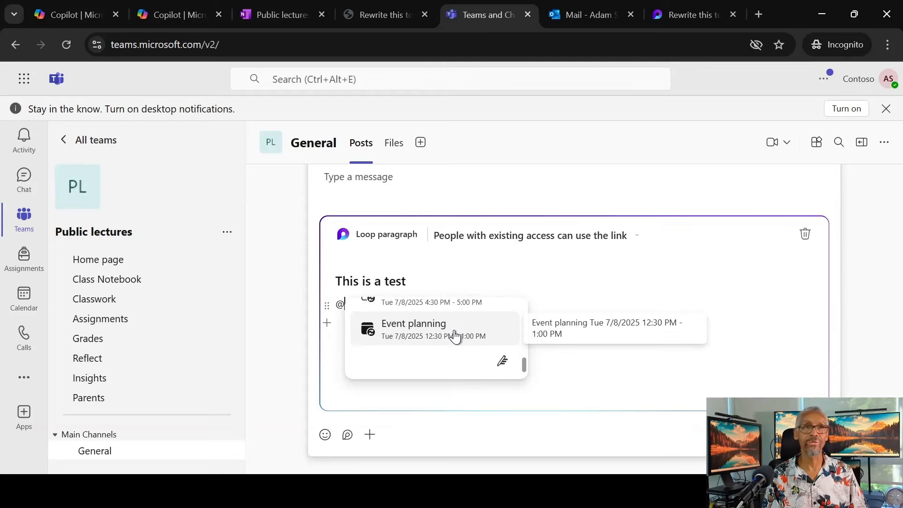
{"action": "scroll", "coordinate": [446, 320], "scroll_direction": "up", "scroll_amount": 5}
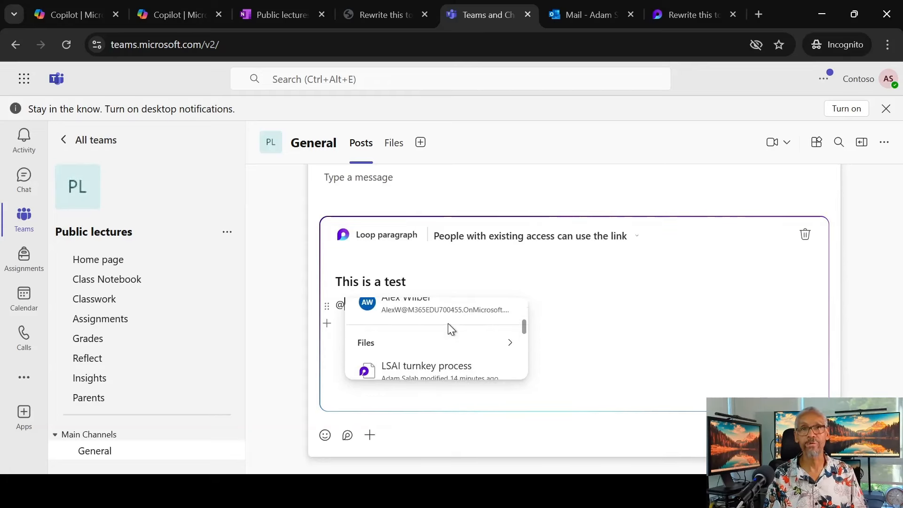
{"action": "scroll", "coordinate": [448, 325], "scroll_direction": "down", "scroll_amount": 3}
{"action": "scroll", "coordinate": [447, 329], "scroll_direction": "up", "scroll_amount": 2}
{"action": "scroll", "coordinate": [442, 332], "scroll_direction": "up", "scroll_amount": 8}
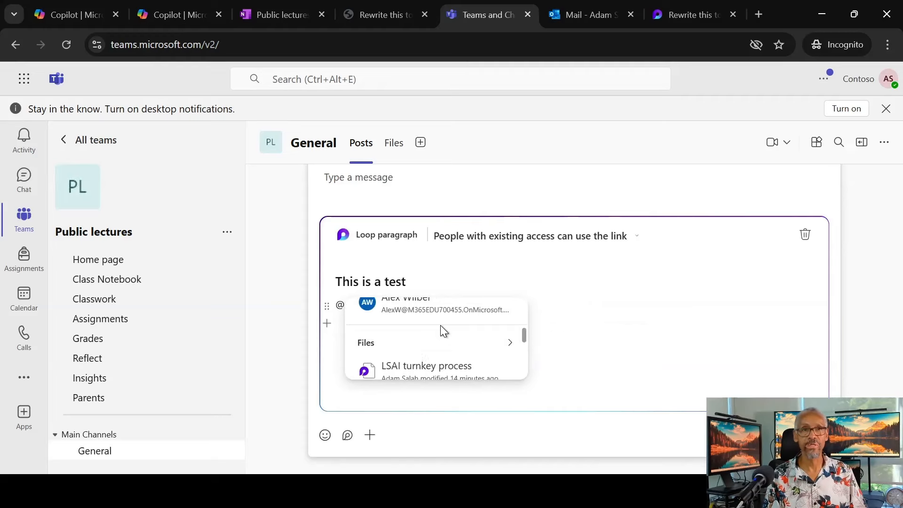
Insert a link to the "Event planning Committee huddle" meeting below the Loop paragraph's title, and remove it again.
{"action": "scroll", "coordinate": [440, 324], "scroll_direction": "down", "scroll_amount": 4}
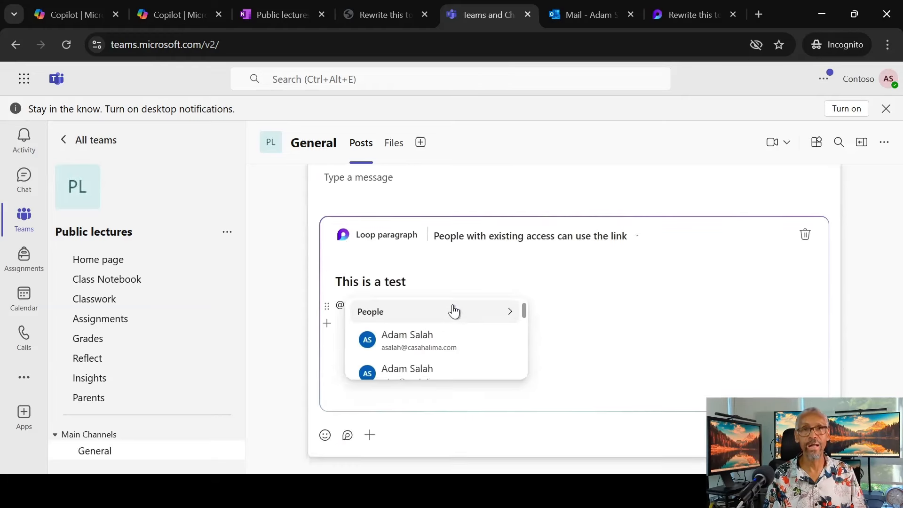
{"action": "scroll", "coordinate": [420, 331], "scroll_direction": "down", "scroll_amount": 1}
{"action": "scroll", "coordinate": [429, 329], "scroll_direction": "down", "scroll_amount": 4}
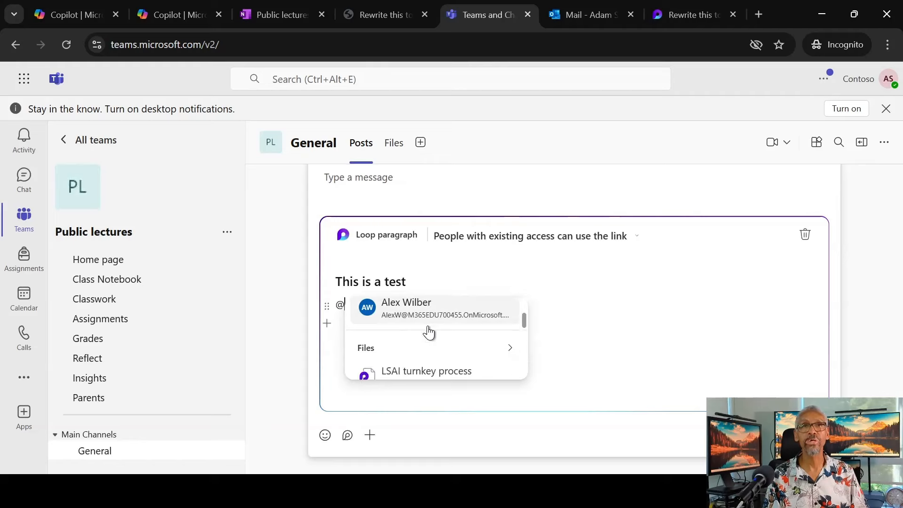
{"action": "scroll", "coordinate": [428, 329], "scroll_direction": "down", "scroll_amount": 3}
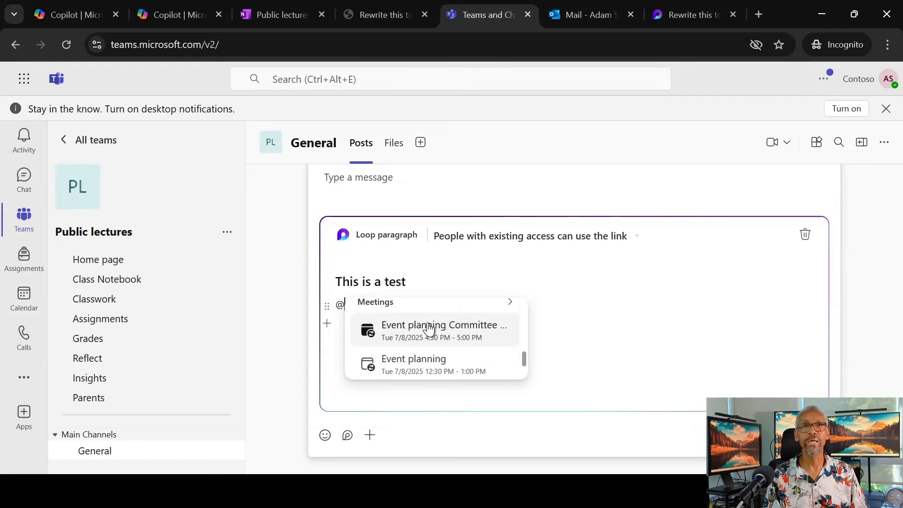
{"action": "left_click", "coordinate": [429, 324]}
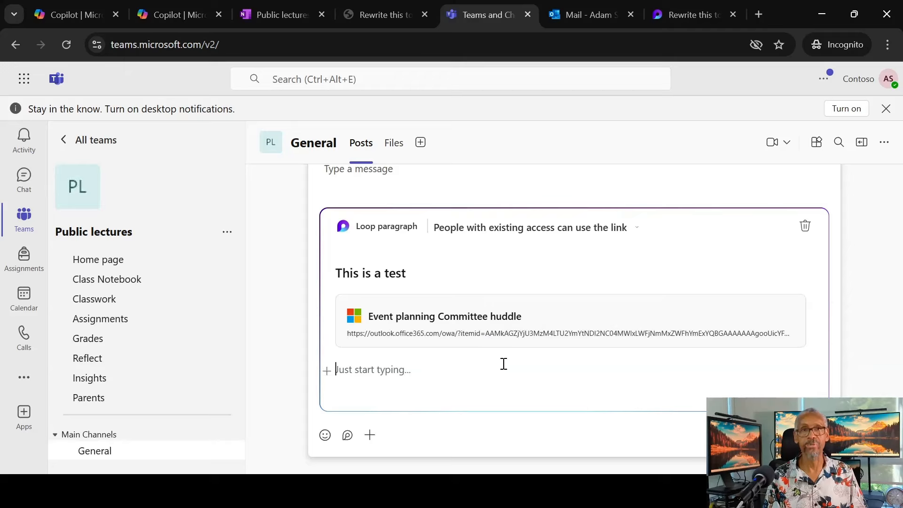
{"action": "key", "text": "BackSpace"}
{"action": "key", "text": "BackSpace"}
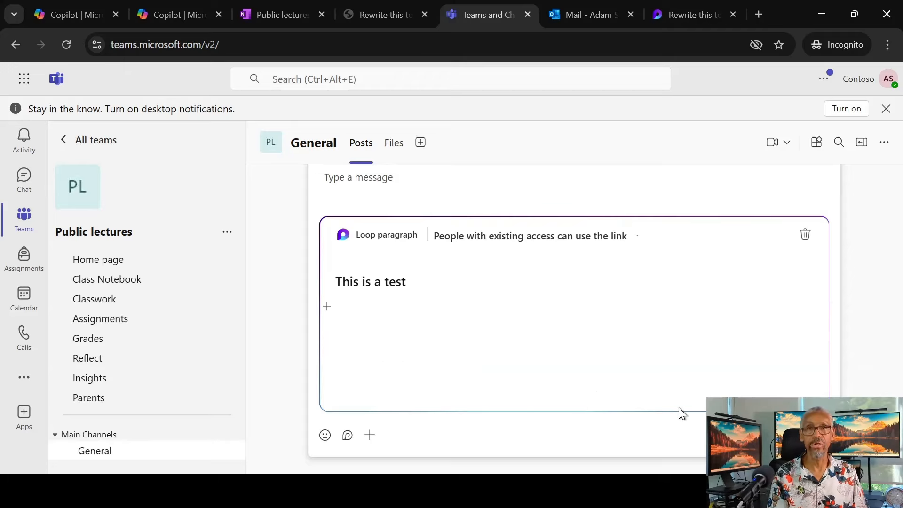
Look through the content types and templates that can be inserted on a new line below the Loop paragraph's title.
{"action": "type", "text": "/"}
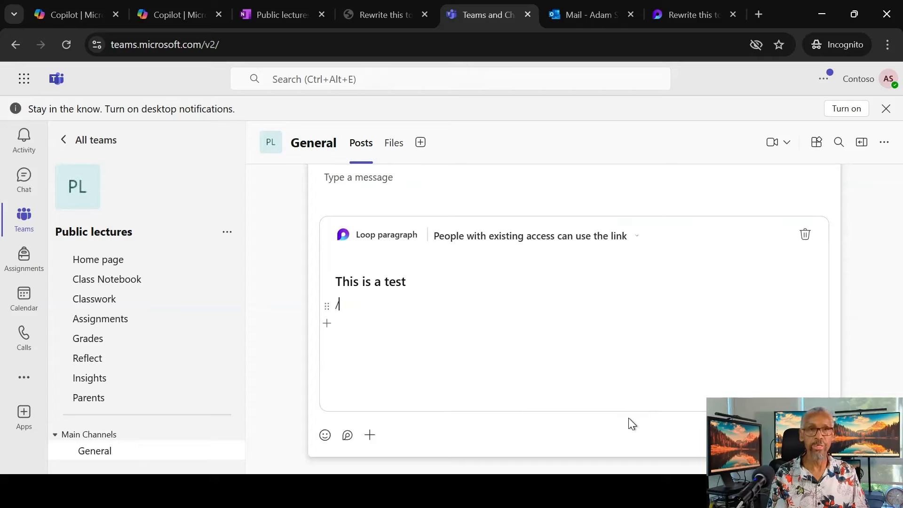
{"action": "key", "text": "BackSpace"}
{"action": "key", "text": "Return"}
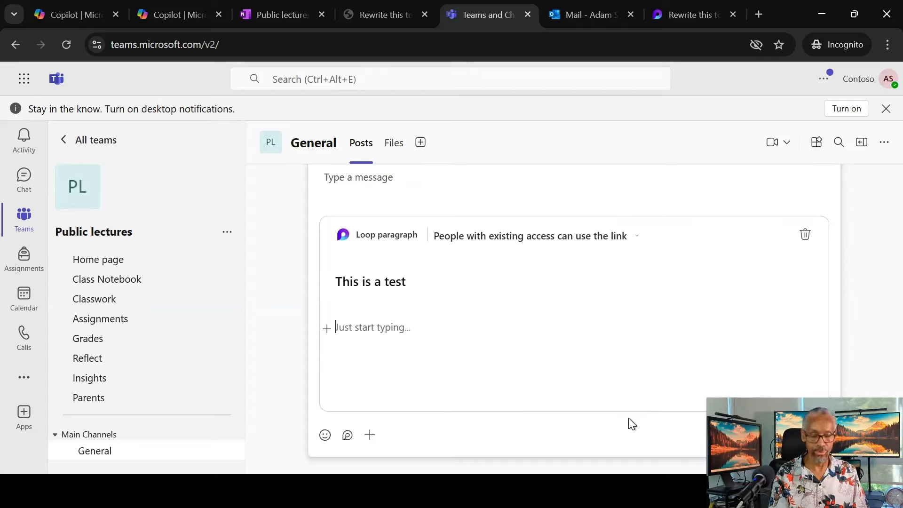
{"action": "type", "text": "/"}
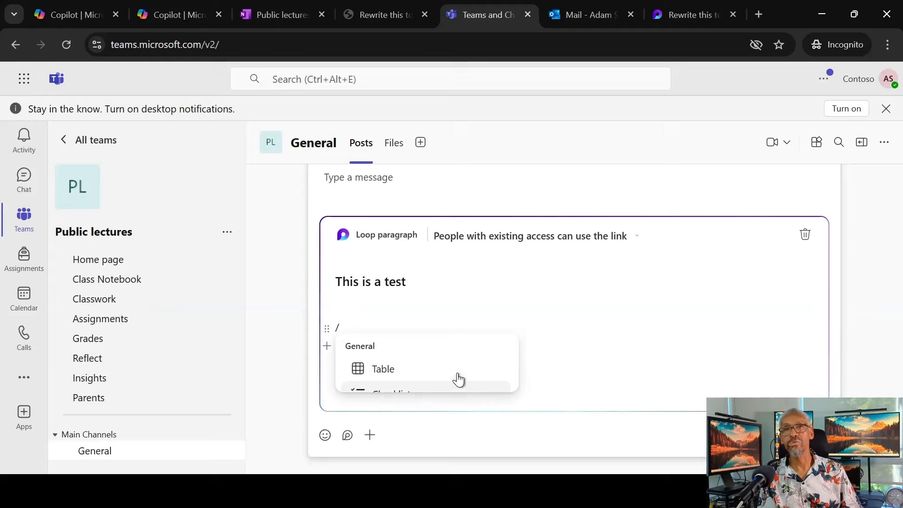
{"action": "scroll", "coordinate": [464, 369], "scroll_direction": "down", "scroll_amount": 10}
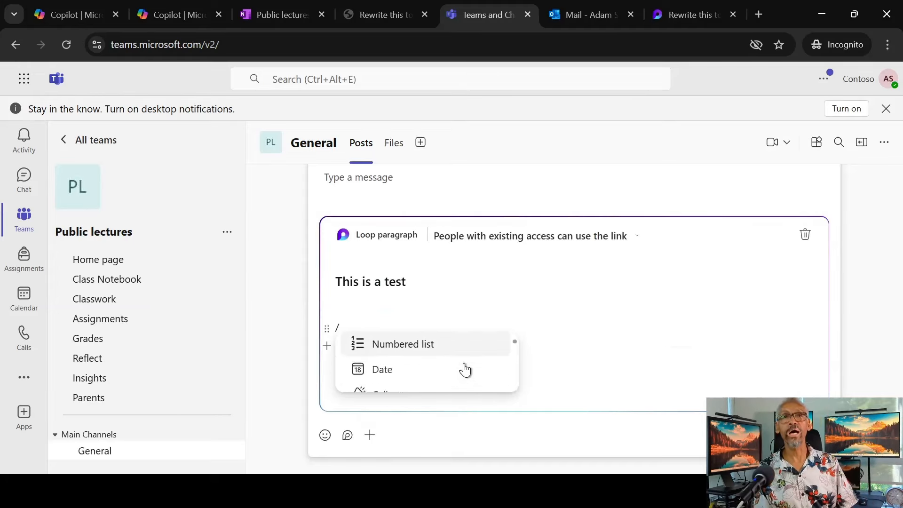
{"action": "scroll", "coordinate": [464, 370], "scroll_direction": "down", "scroll_amount": 3}
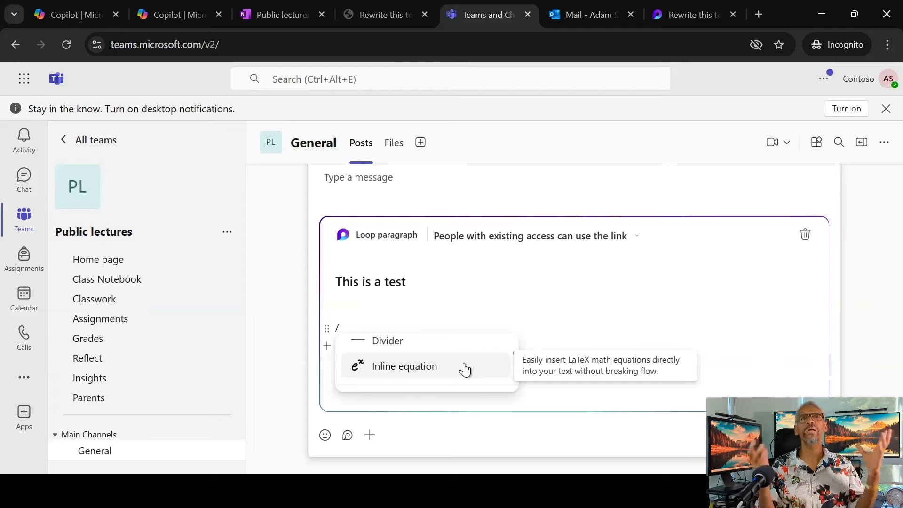
{"action": "scroll", "coordinate": [465, 369], "scroll_direction": "up", "scroll_amount": 20}
{"action": "scroll", "coordinate": [463, 369], "scroll_direction": "down", "scroll_amount": 8}
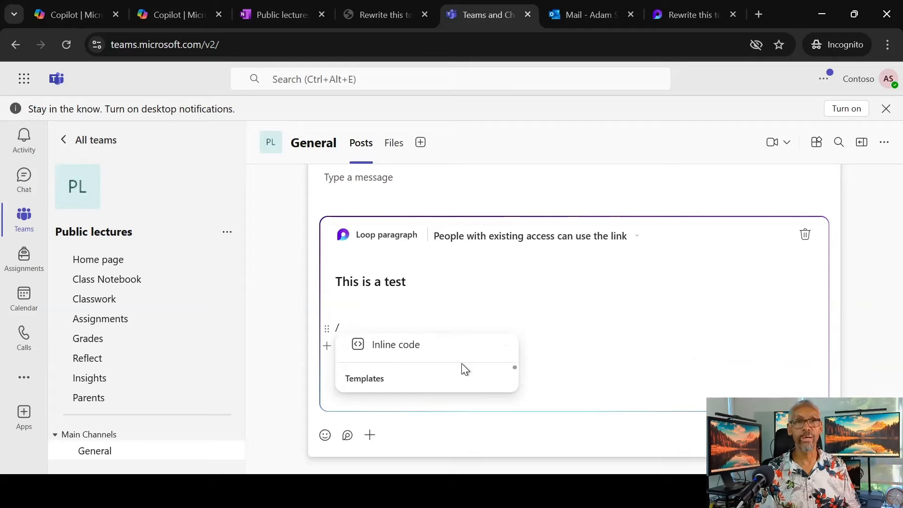
{"action": "scroll", "coordinate": [463, 370], "scroll_direction": "down", "scroll_amount": 10}
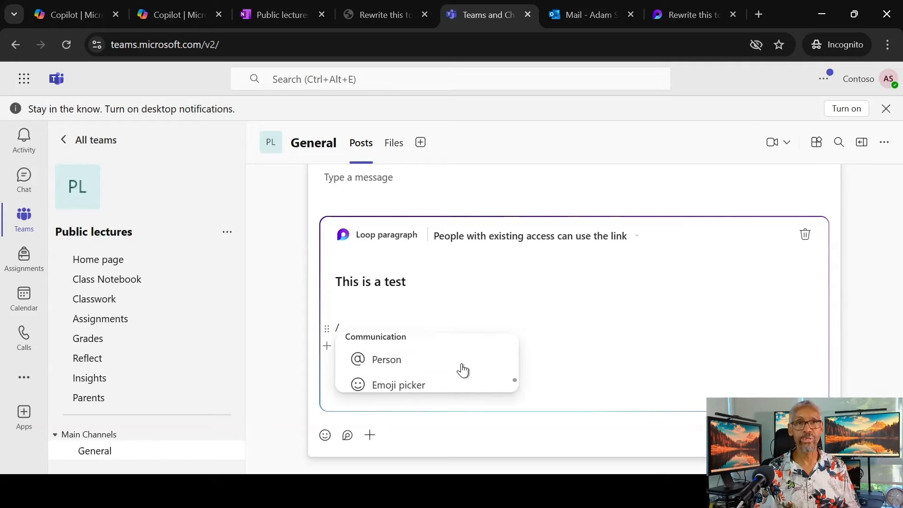
{"action": "scroll", "coordinate": [462, 365], "scroll_direction": "up", "scroll_amount": 3}
{"action": "scroll", "coordinate": [463, 370], "scroll_direction": "up", "scroll_amount": 6}
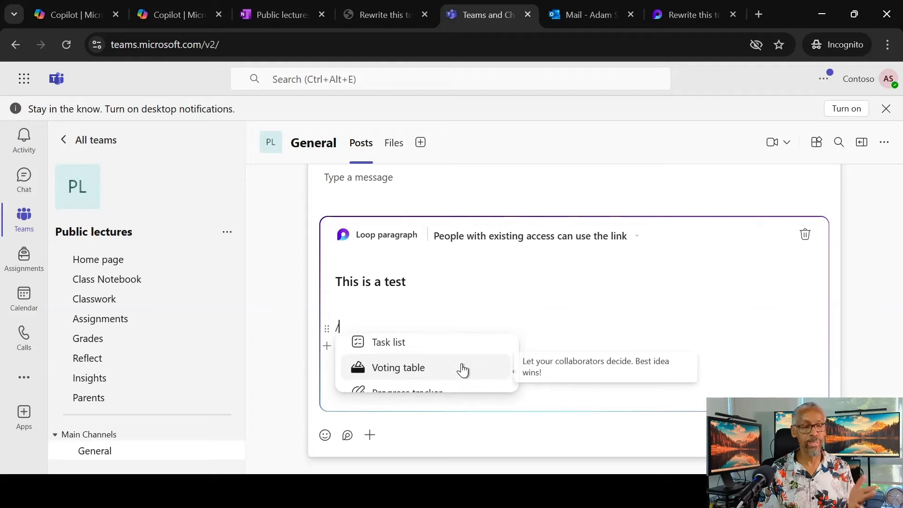
Insert a Task list on the new line of the Loop paragraph and add a third task row to it.
{"action": "scroll", "coordinate": [462, 370], "scroll_direction": "down", "scroll_amount": 2}
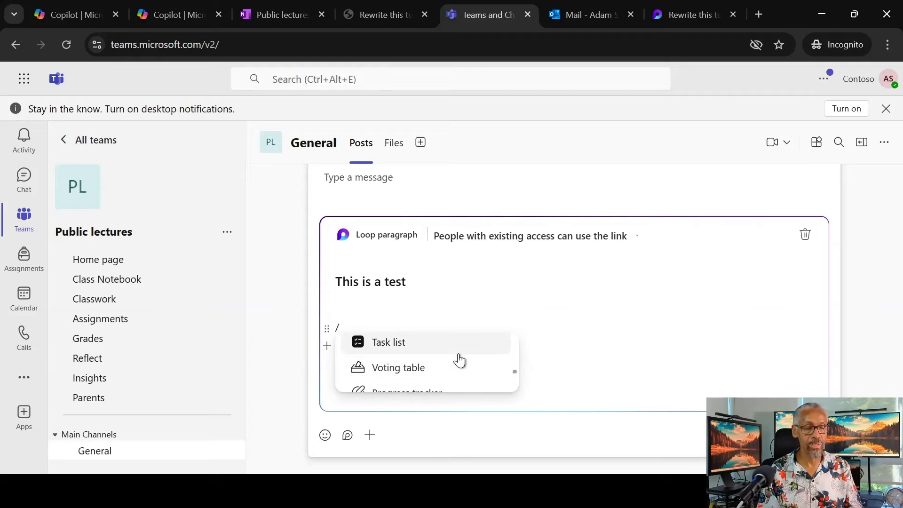
{"action": "key", "text": "BackSpace"}
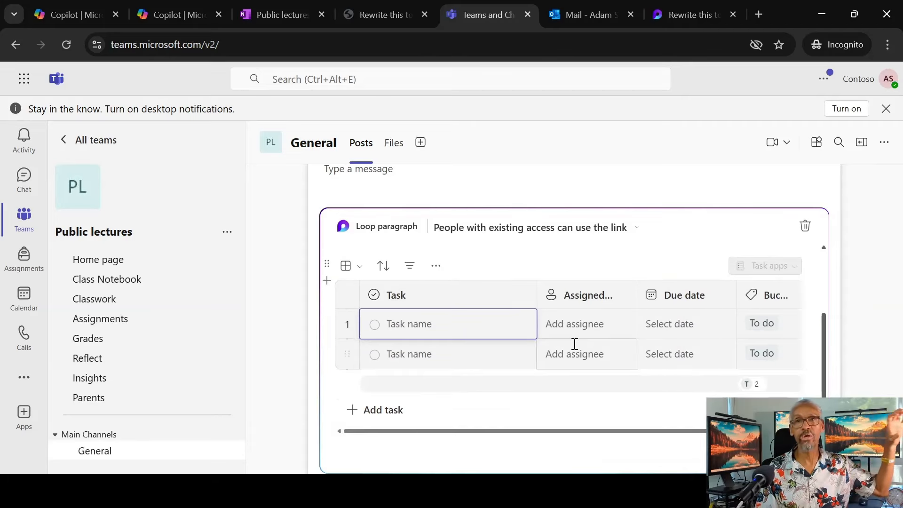
{"action": "scroll", "coordinate": [575, 345], "scroll_direction": "down", "scroll_amount": 1}
{"action": "left_click", "coordinate": [380, 350]}
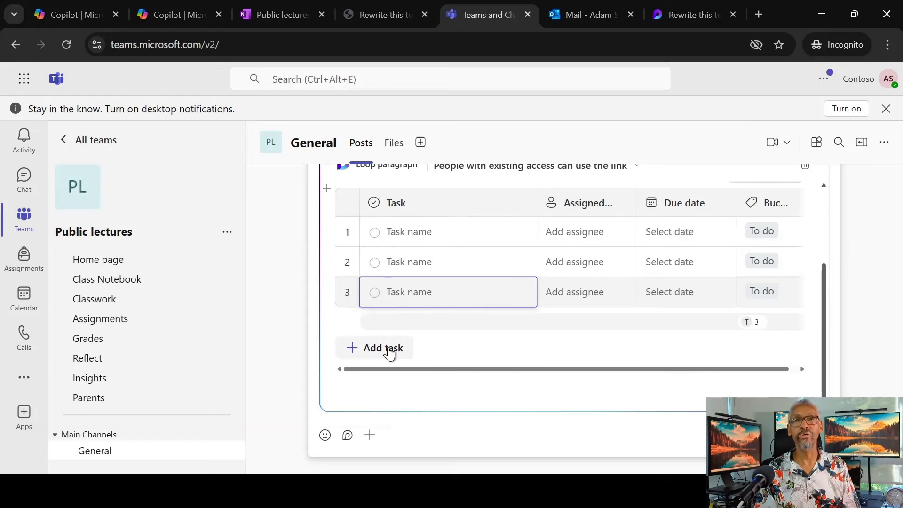
Review the general insert options and text styles for a new line between the "This is a test" title and the Tasks table.
{"action": "scroll", "coordinate": [452, 331], "scroll_direction": "up", "scroll_amount": 2}
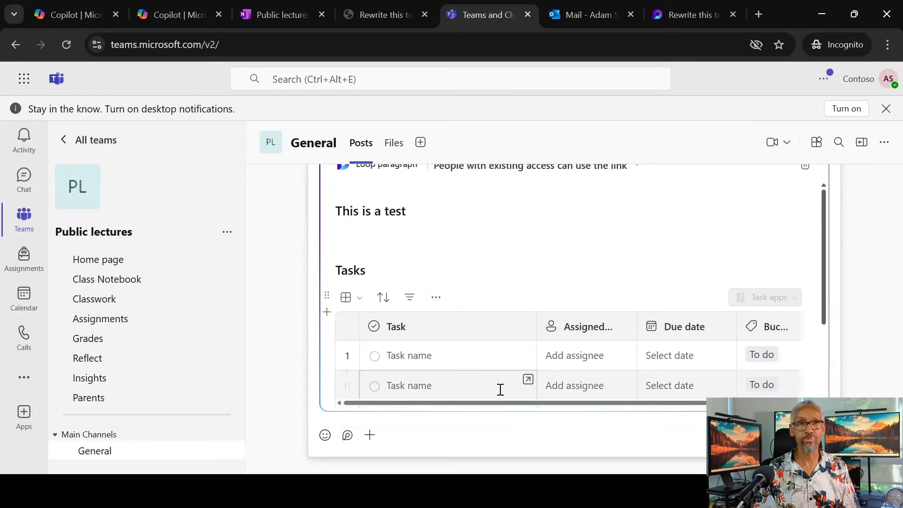
{"action": "left_click", "coordinate": [350, 228]}
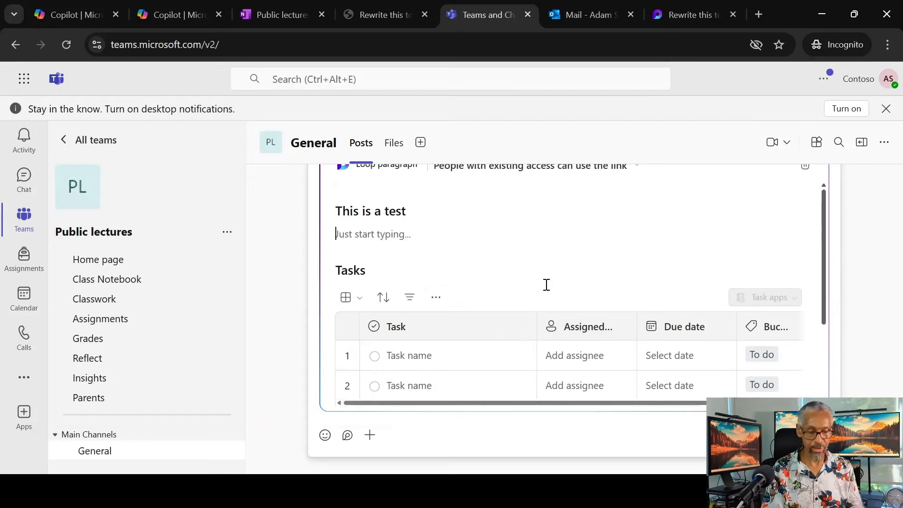
{"action": "type", "text": "/"}
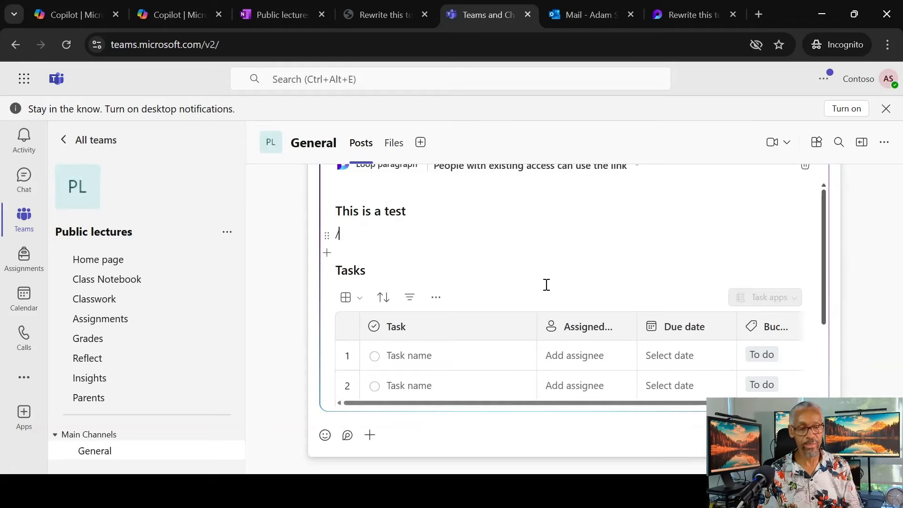
{"action": "key", "text": "BackSpace"}
{"action": "key", "text": "Return"}
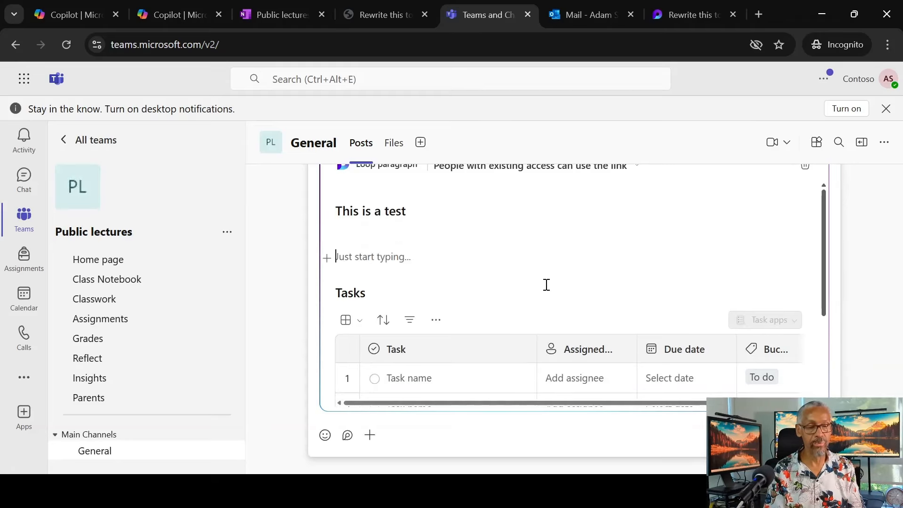
{"action": "type", "text": "/"}
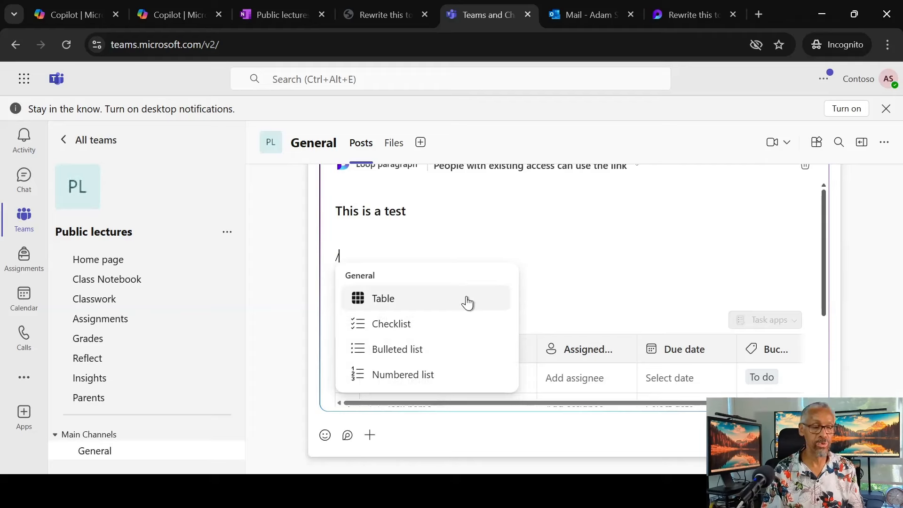
{"action": "scroll", "coordinate": [466, 318], "scroll_direction": "down", "scroll_amount": 1}
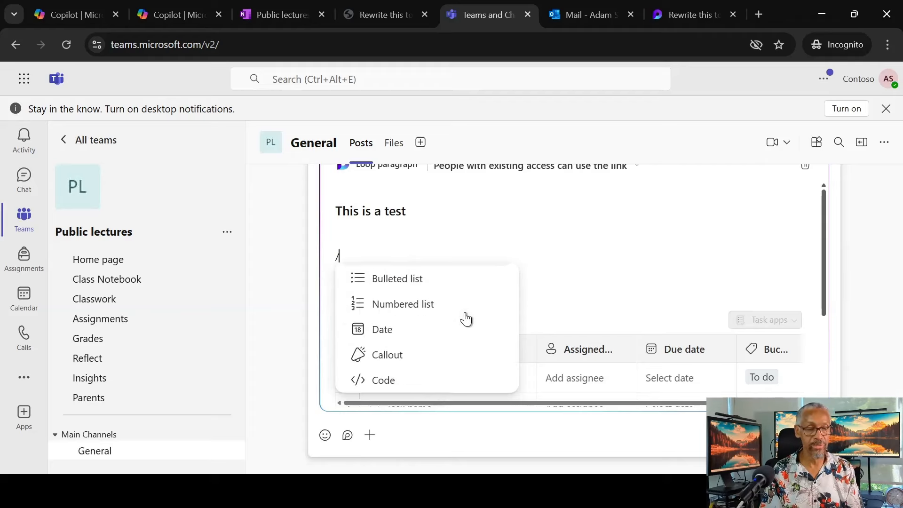
{"action": "scroll", "coordinate": [464, 325], "scroll_direction": "down", "scroll_amount": 1}
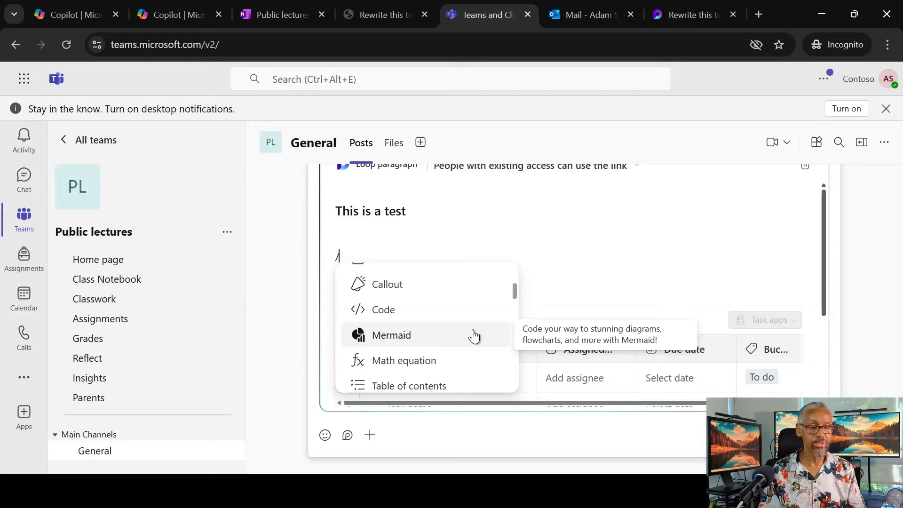
{"action": "scroll", "coordinate": [476, 336], "scroll_direction": "down", "scroll_amount": 1}
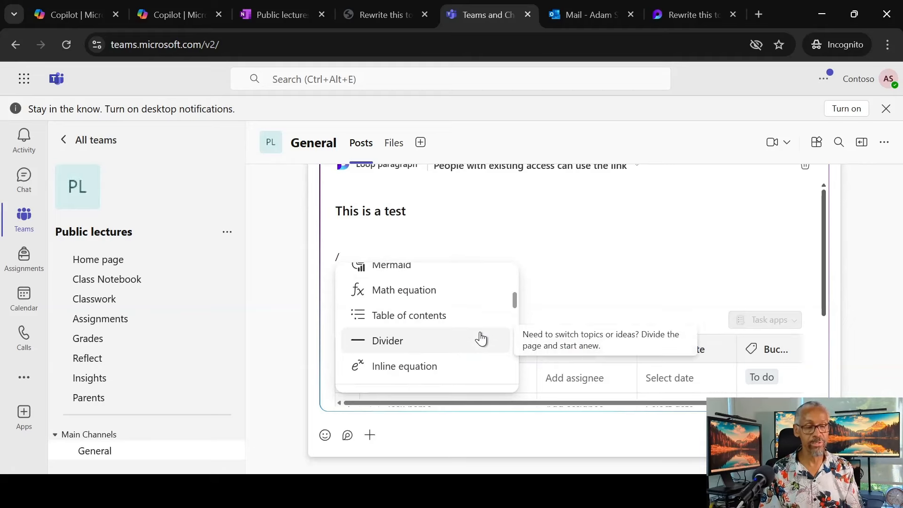
{"action": "scroll", "coordinate": [481, 338], "scroll_direction": "down", "scroll_amount": 1}
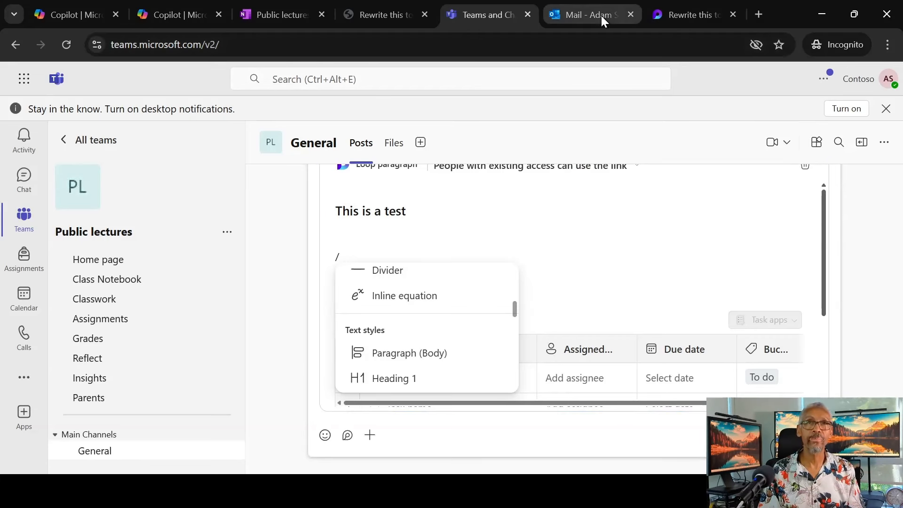
Switch to Outlook on the web and start a new mail message from the Inbox.
{"action": "left_click", "coordinate": [583, 13]}
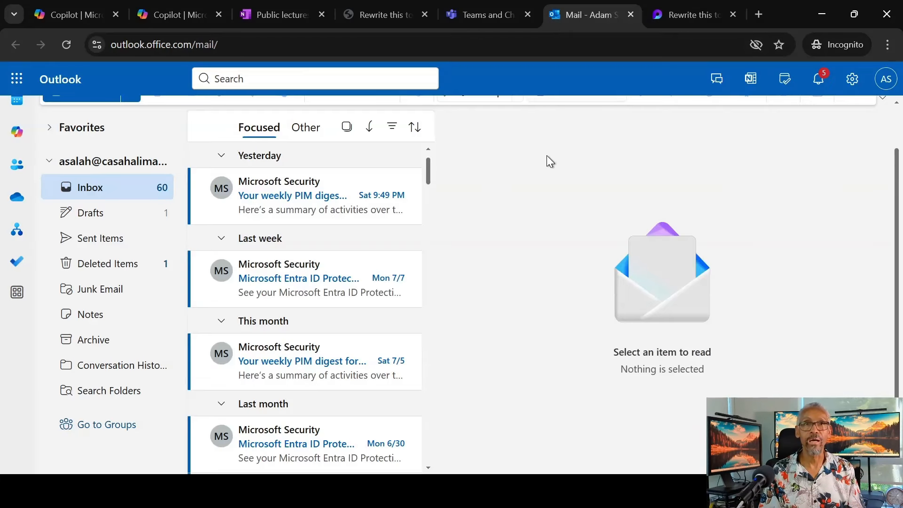
{"action": "left_click", "coordinate": [134, 186]}
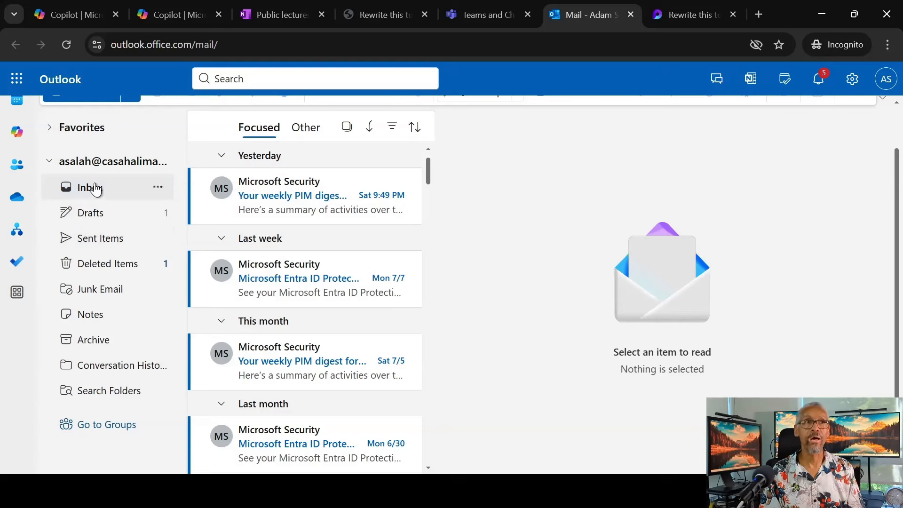
{"action": "scroll", "coordinate": [104, 169], "scroll_direction": "up", "scroll_amount": 1}
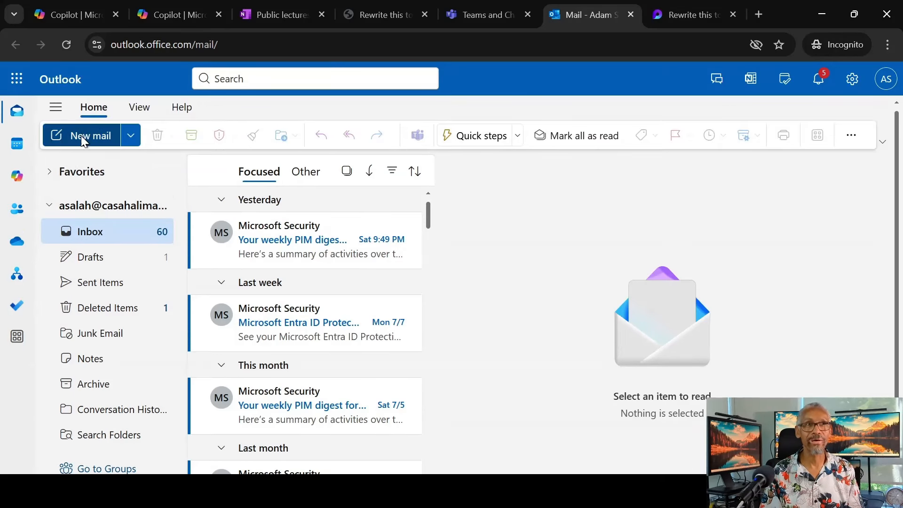
{"action": "left_click", "coordinate": [80, 136]}
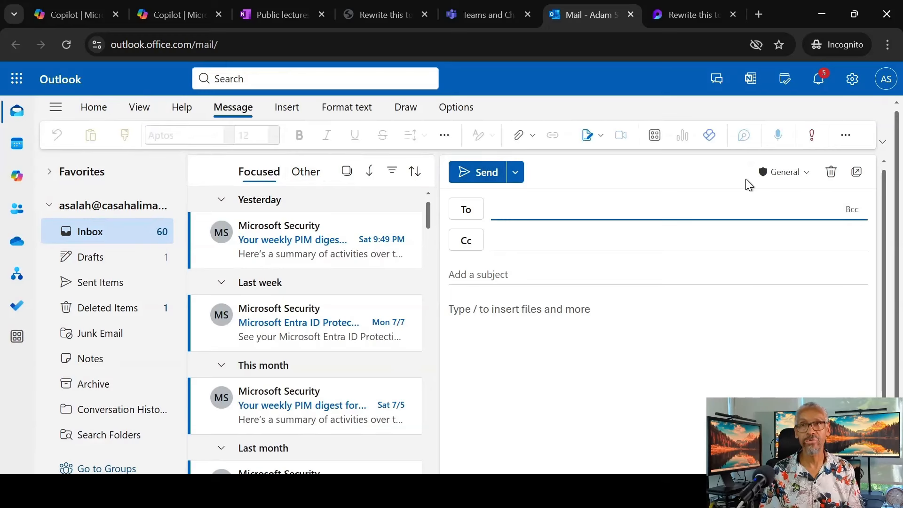
Open the empty mail draft in its own window and start another new message from the Inbox.
{"action": "left_click", "coordinate": [856, 173]}
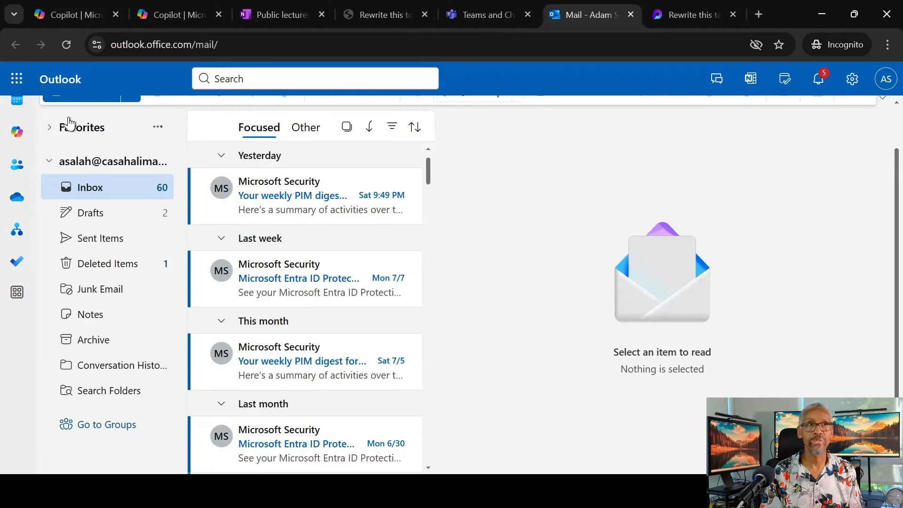
{"action": "scroll", "coordinate": [87, 161], "scroll_direction": "up", "scroll_amount": 1}
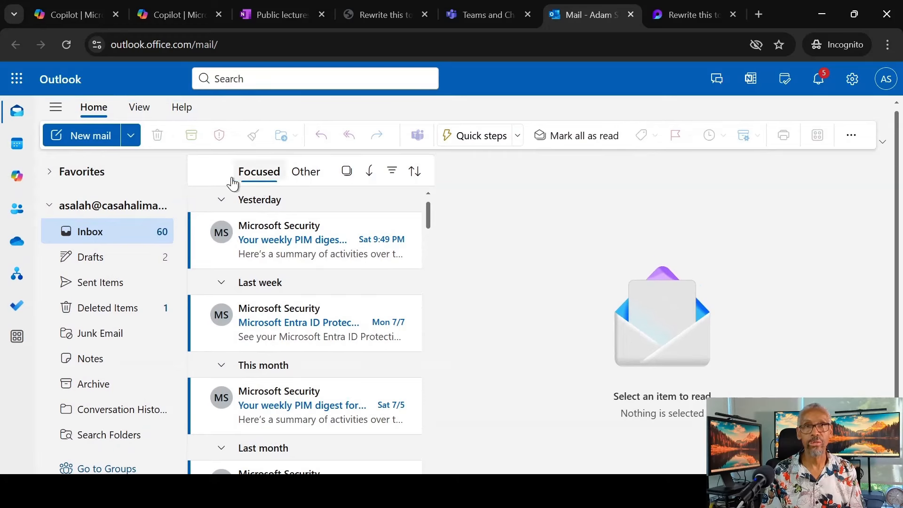
{"action": "left_click", "coordinate": [92, 130]}
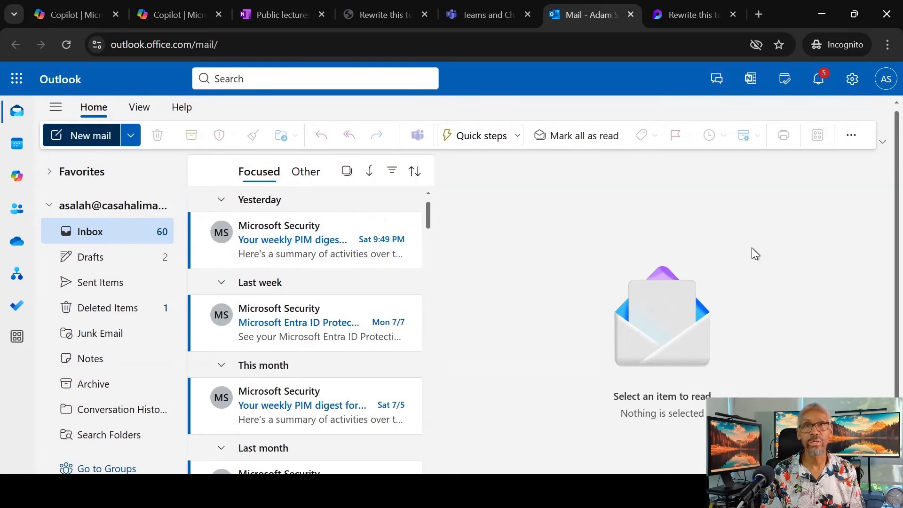
{"action": "left_click", "coordinate": [578, 316]}
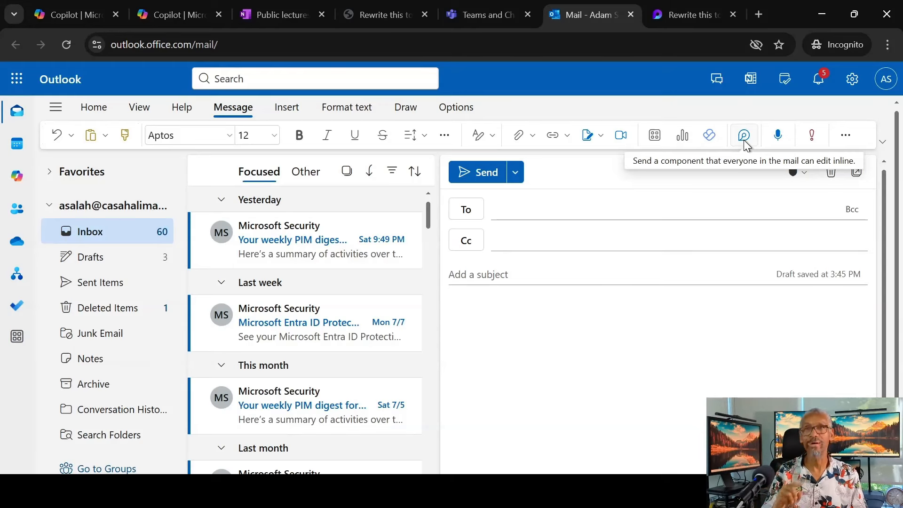
Write "This is the body" in the new mail and insert a Loop component below that text.
{"action": "left_click", "coordinate": [590, 329]}
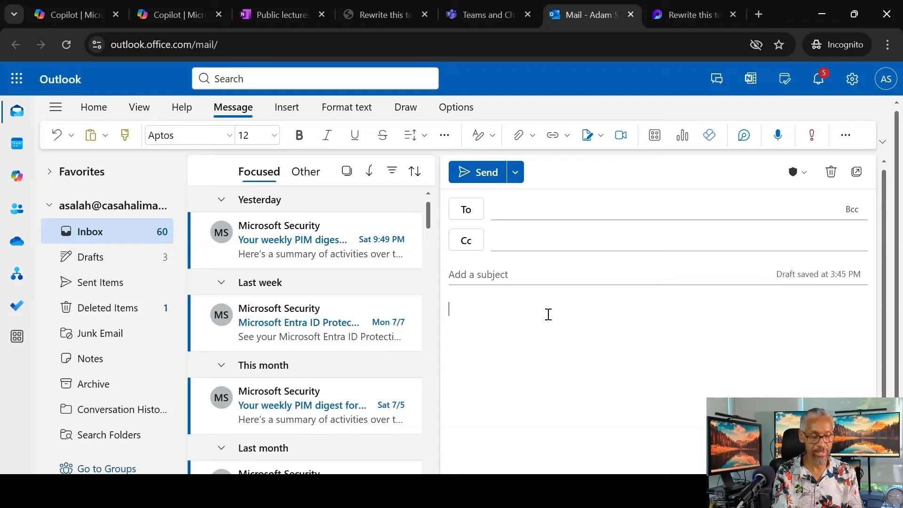
{"action": "type", "text": "This is t"}
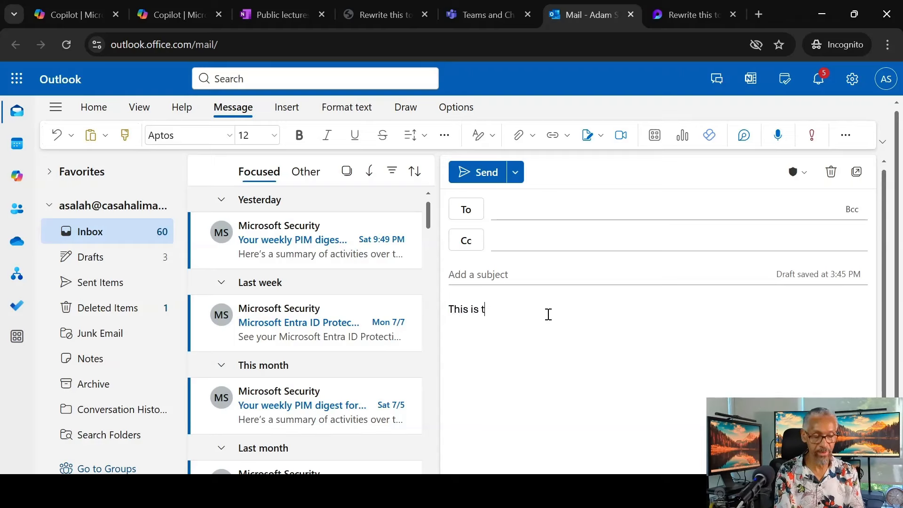
{"action": "type", "text": "he body"}
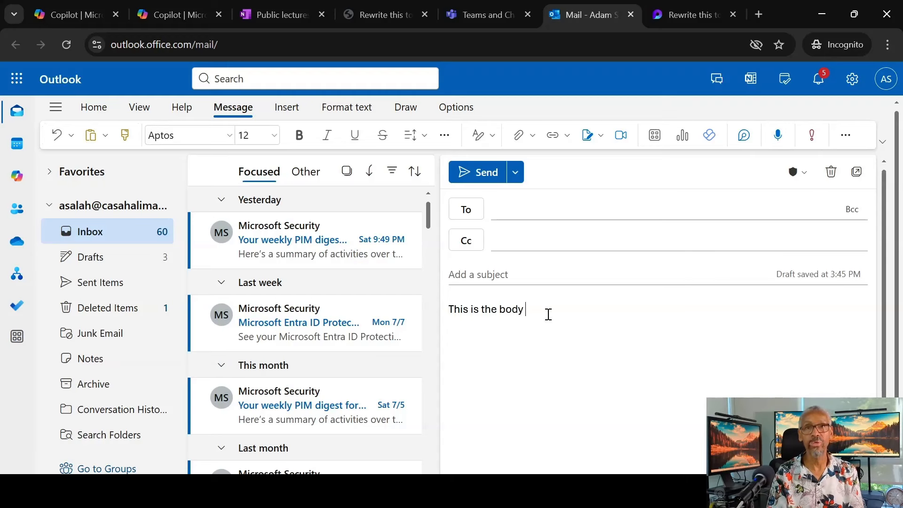
{"action": "left_click", "coordinate": [743, 137]}
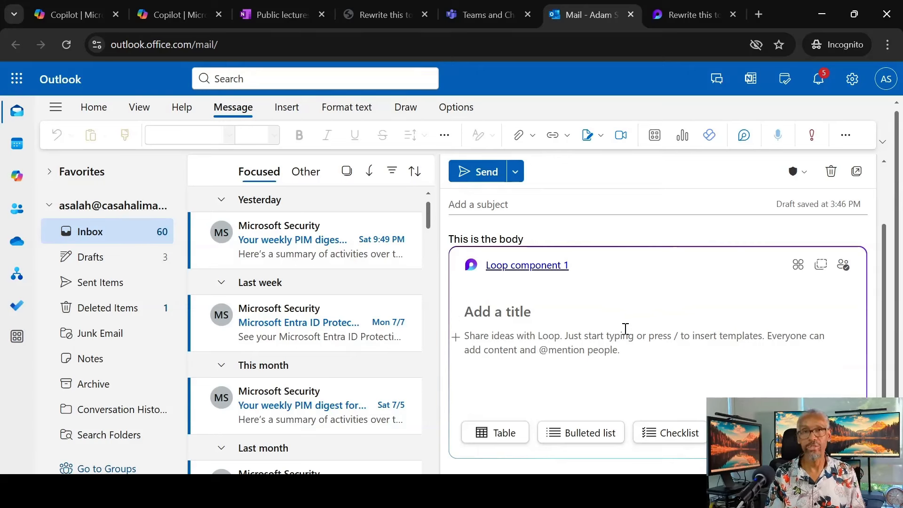
Switch to the Teams channel post and dismiss the list of insert options by placing the cursor in the "This is a test" title.
{"action": "left_click", "coordinate": [486, 14]}
{"action": "scroll", "coordinate": [642, 307], "scroll_direction": "down", "scroll_amount": 2}
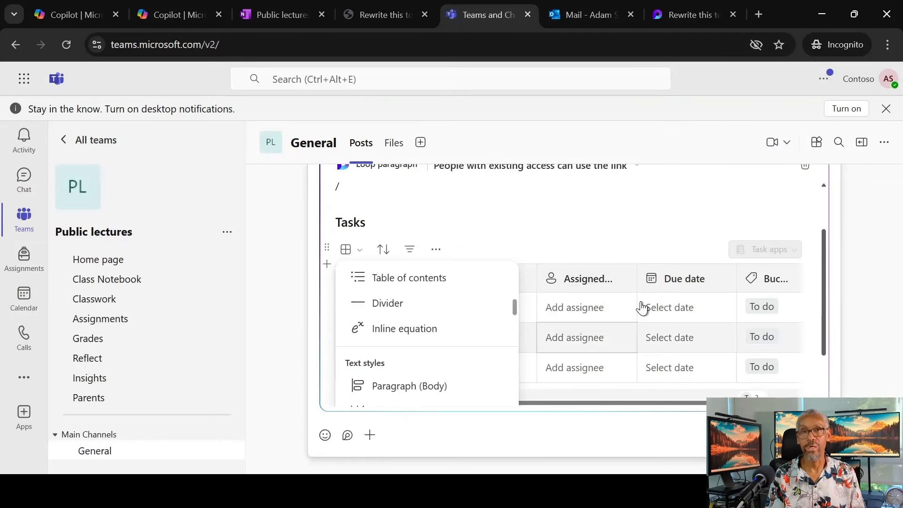
{"action": "scroll", "coordinate": [642, 301], "scroll_direction": "up", "scroll_amount": 5}
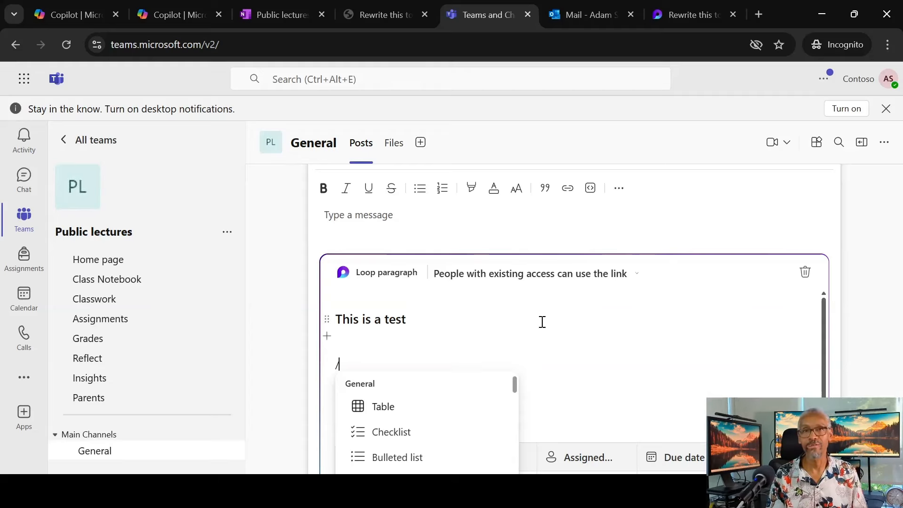
{"action": "left_click", "coordinate": [497, 314]}
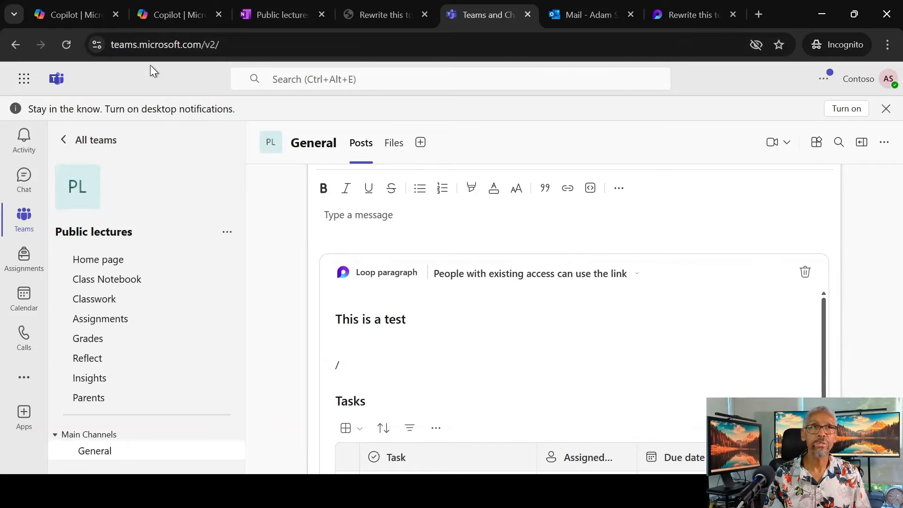
Compare the Copilot chat page, the Loop paragraph in the Teams post and the Loop component in the Outlook mail.
{"action": "left_click", "coordinate": [179, 15]}
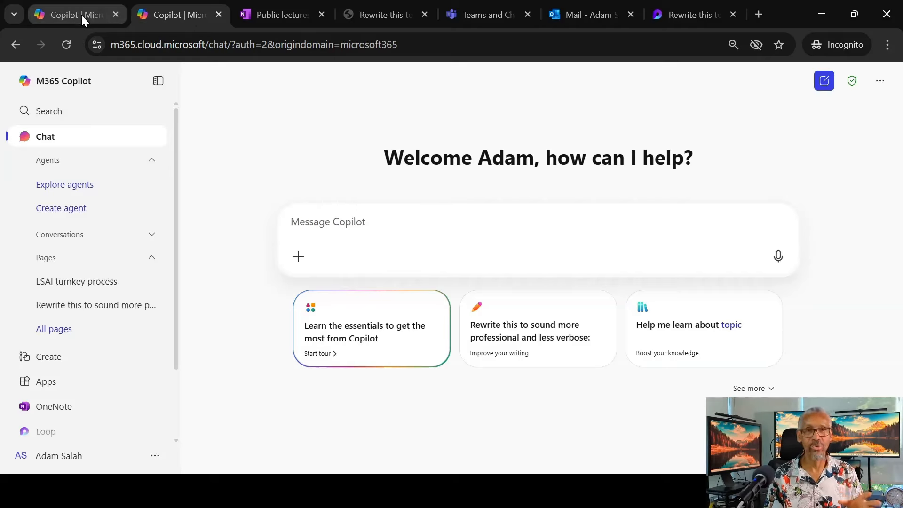
{"action": "scroll", "coordinate": [27, 218], "scroll_direction": "down", "scroll_amount": 2}
{"action": "scroll", "coordinate": [36, 227], "scroll_direction": "up", "scroll_amount": 2}
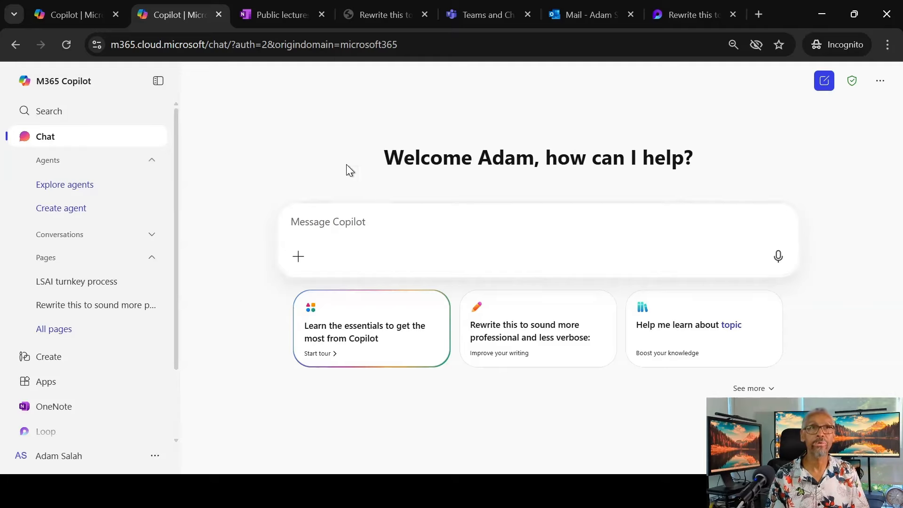
{"action": "left_click", "coordinate": [473, 13]}
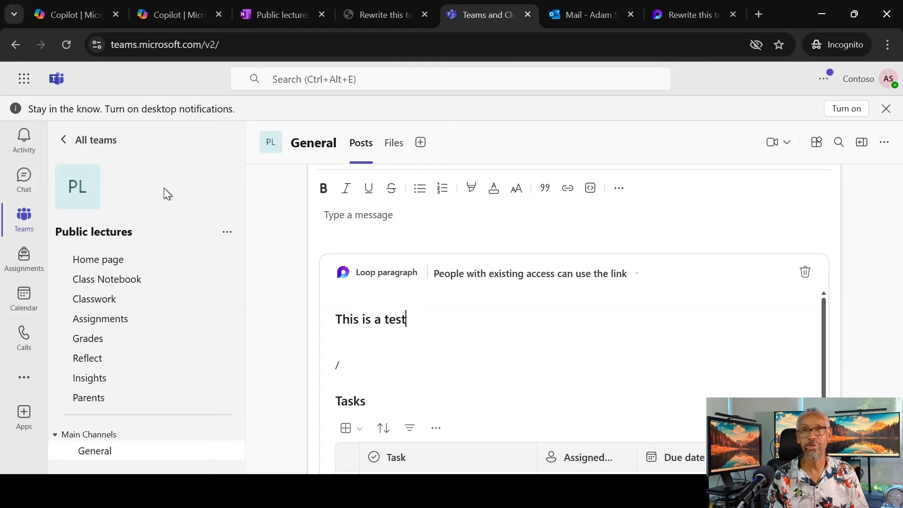
{"action": "left_click", "coordinate": [570, 15]}
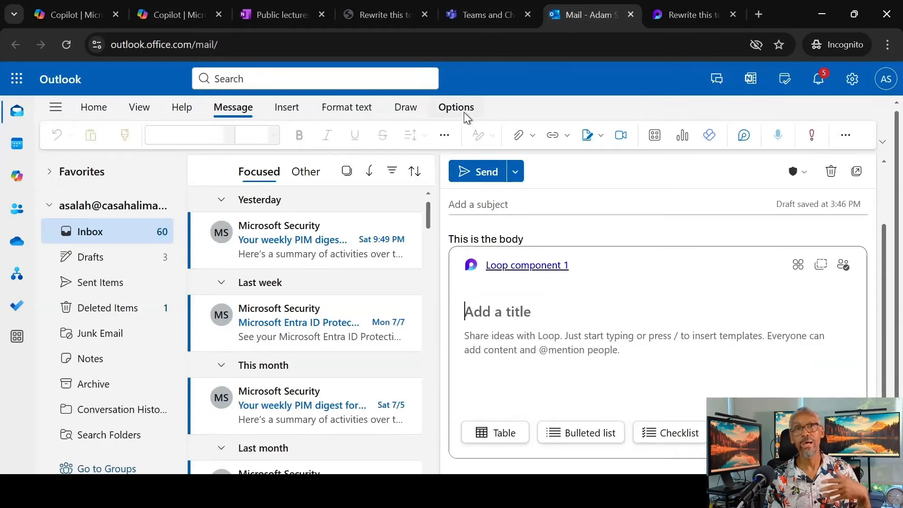
{"action": "left_click", "coordinate": [471, 7]}
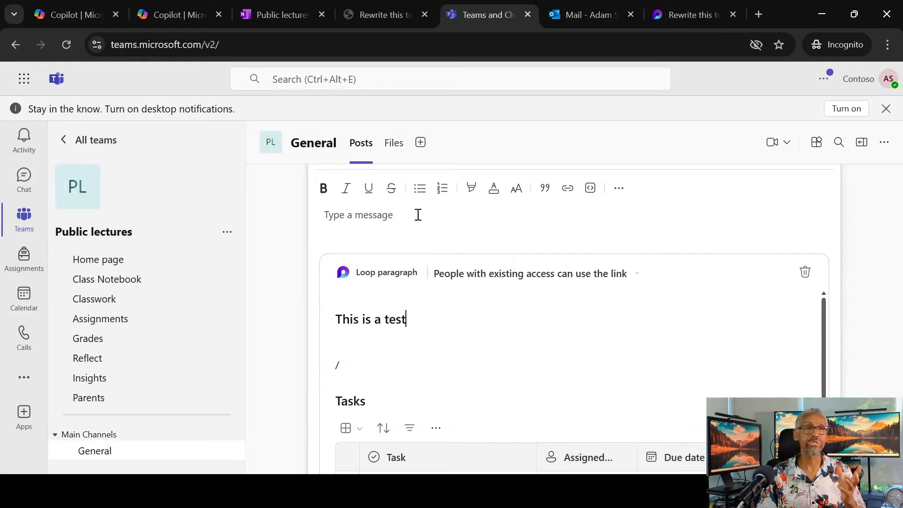
{"action": "scroll", "coordinate": [536, 294], "scroll_direction": "up", "scroll_amount": 3}
{"action": "scroll", "coordinate": [536, 294], "scroll_direction": "down", "scroll_amount": 5}
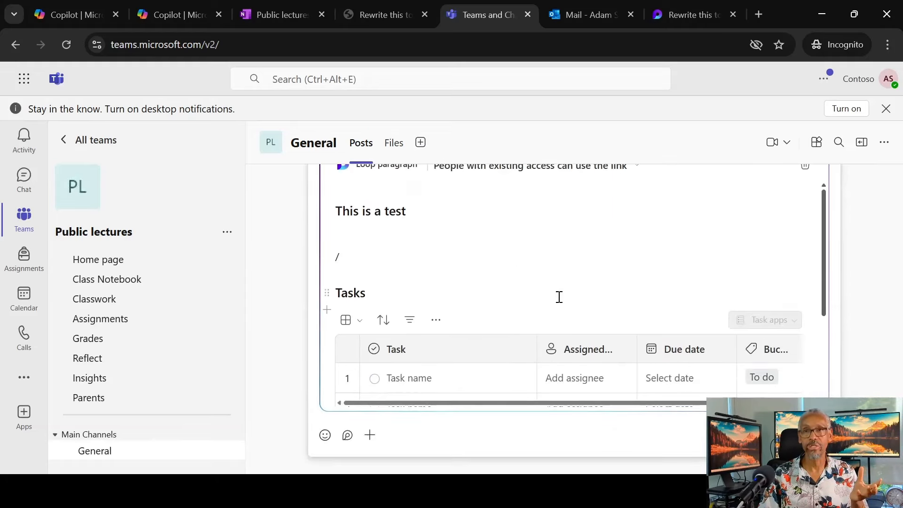
{"action": "scroll", "coordinate": [558, 298], "scroll_direction": "up", "scroll_amount": 3}
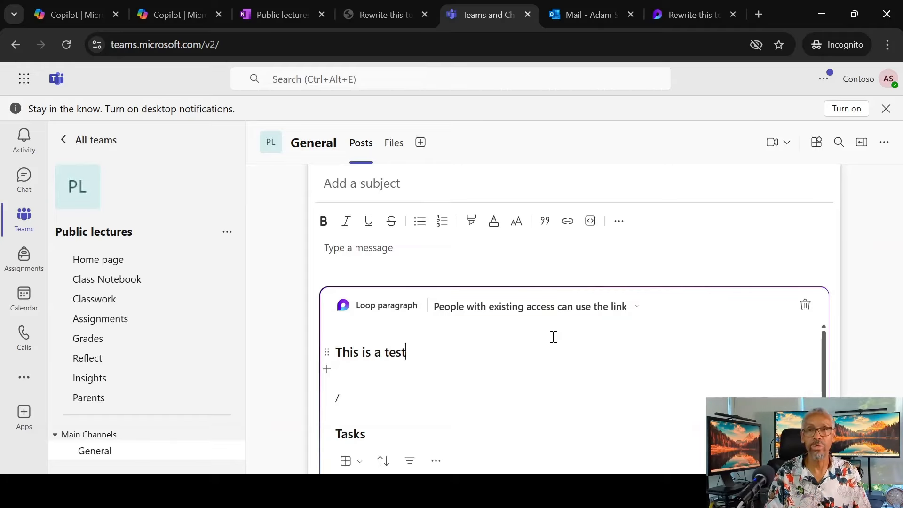
Examine the file attachment options for the Outlook mail and compare them with the Loop paragraph in the Teams post.
{"action": "left_click", "coordinate": [568, 16]}
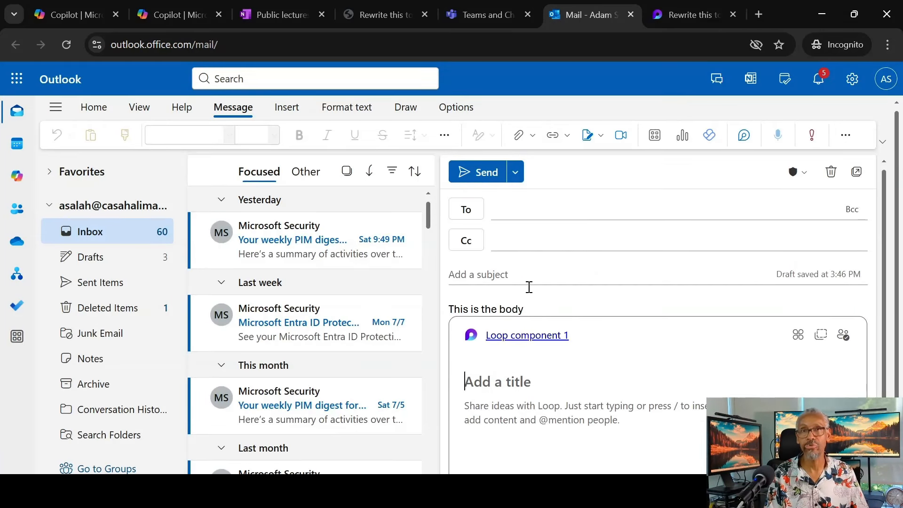
{"action": "left_click", "coordinate": [534, 135]}
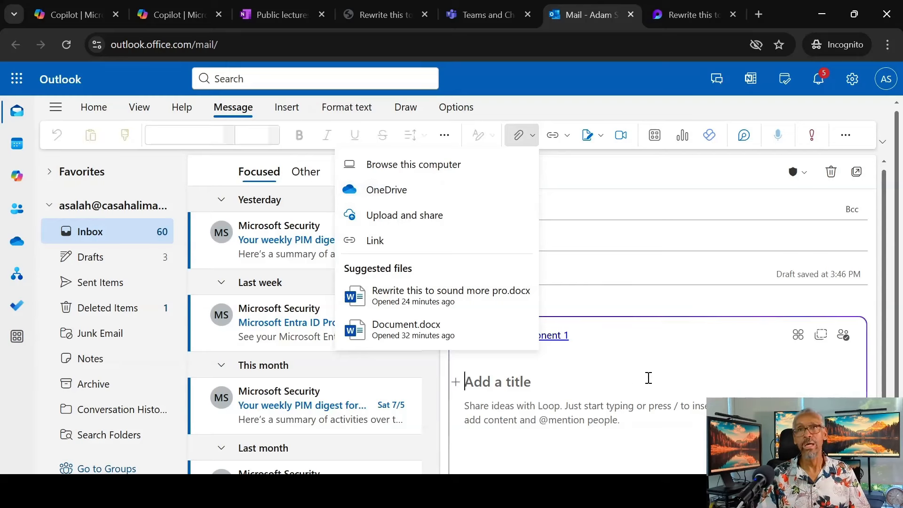
{"action": "left_click", "coordinate": [479, 23]}
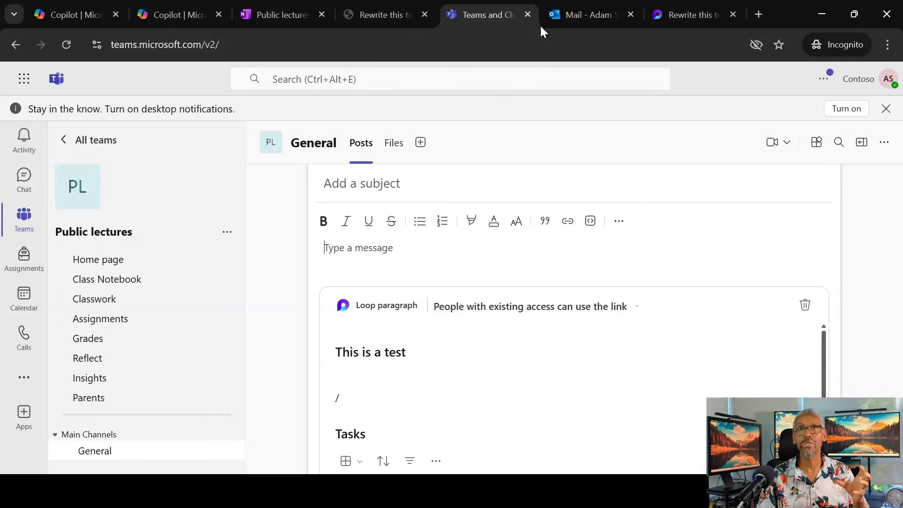
{"action": "left_click", "coordinate": [568, 7]}
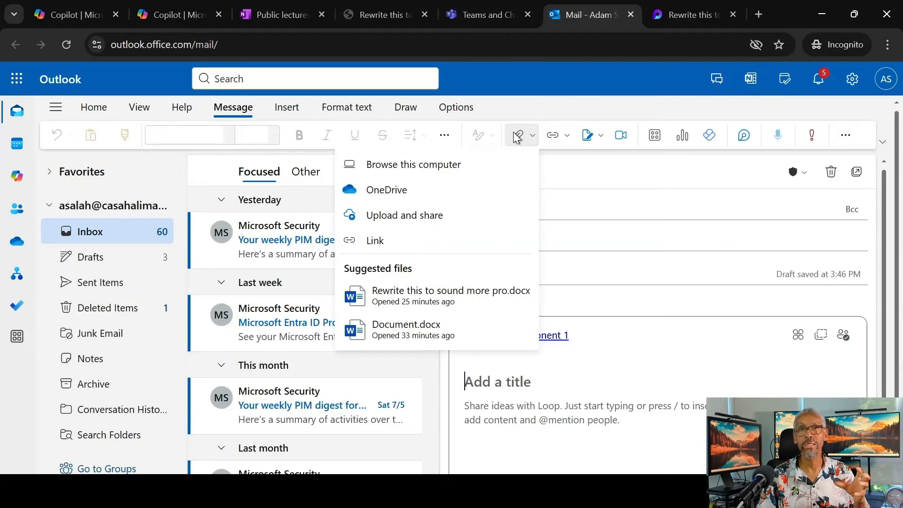
{"action": "left_click", "coordinate": [432, 169]}
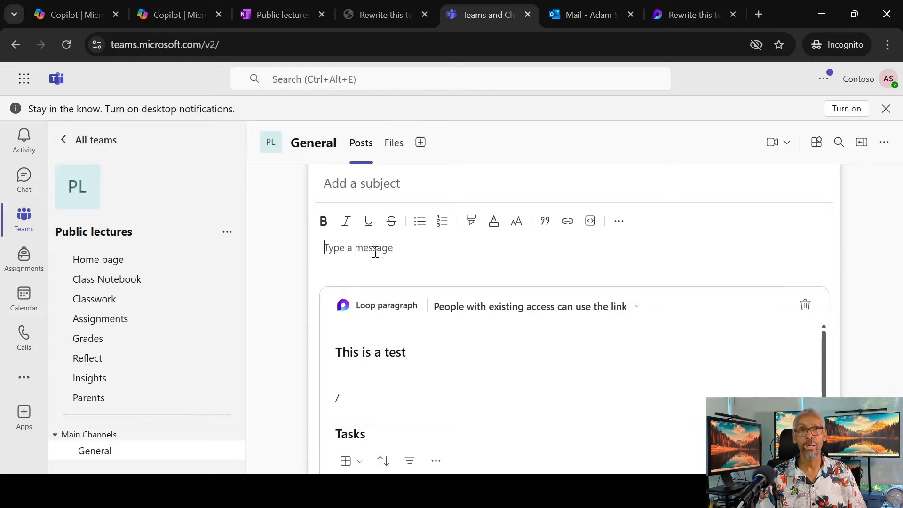
{"action": "scroll", "coordinate": [550, 339], "scroll_direction": "down", "scroll_amount": 2}
{"action": "scroll", "coordinate": [499, 320], "scroll_direction": "up", "scroll_amount": 2}
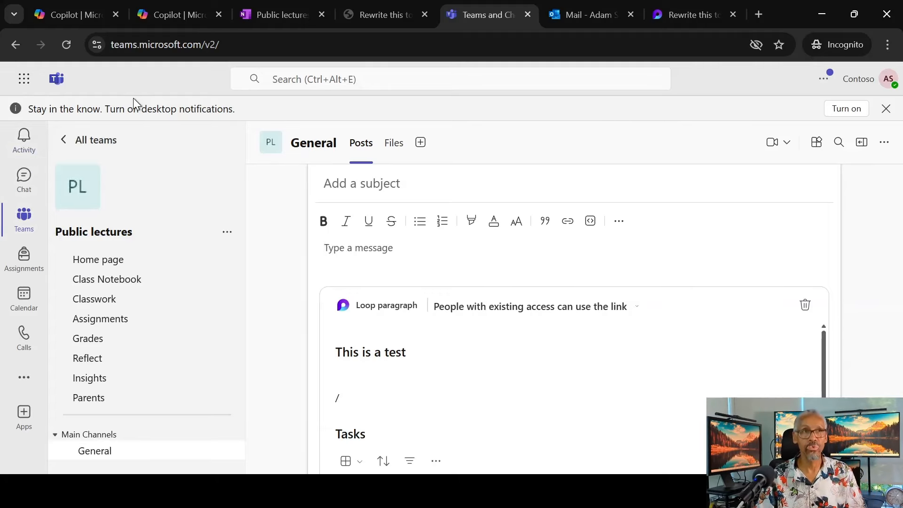
Switch to Microsoft 365 Copilot Chat and look at the options for adding content or an agent to a message.
{"action": "left_click", "coordinate": [160, 7]}
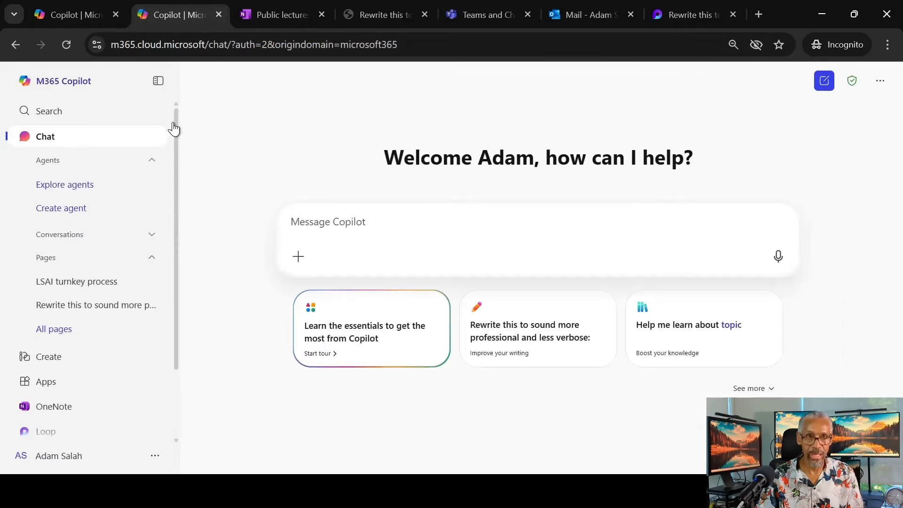
{"action": "left_click", "coordinate": [474, 229]}
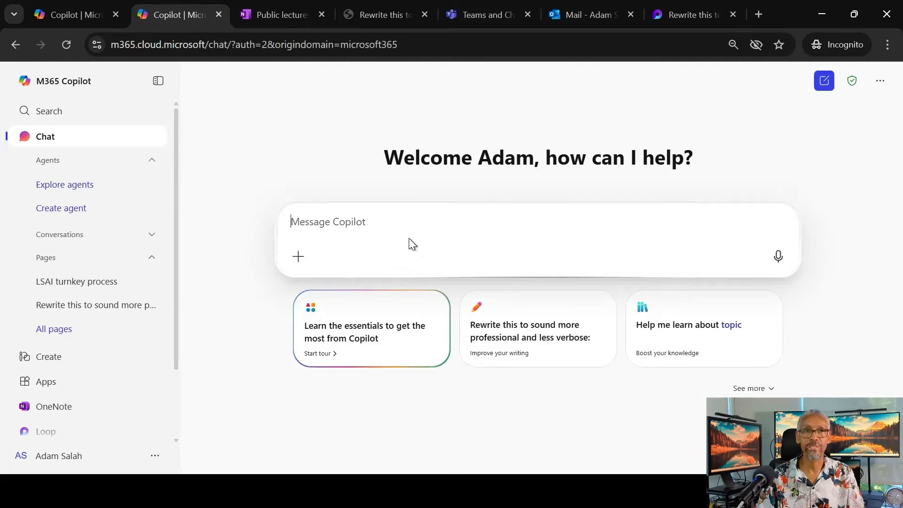
{"action": "left_click", "coordinate": [297, 258]}
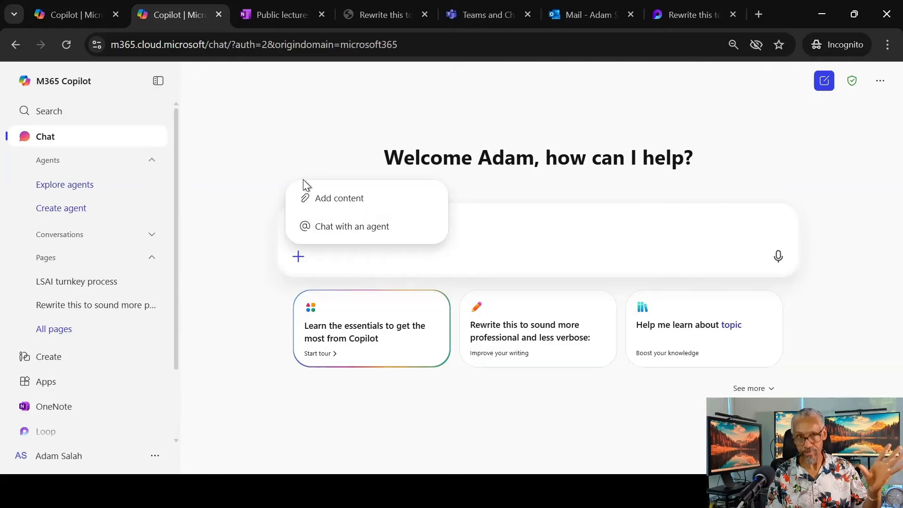
{"action": "left_click", "coordinate": [498, 226]}
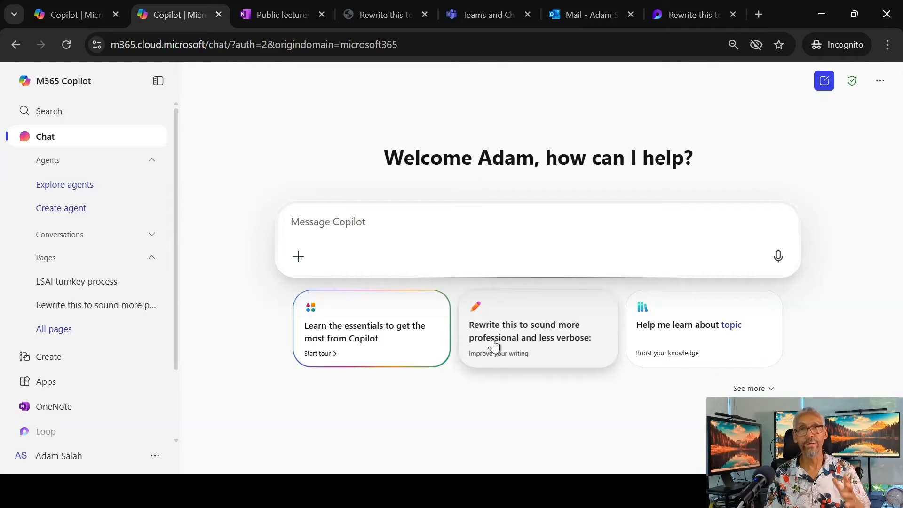
Submit the suggested prompt for a more professional and less verbose rewrite, followed by the suggestion "Tailor it for a business audience.".
{"action": "left_click", "coordinate": [531, 335]}
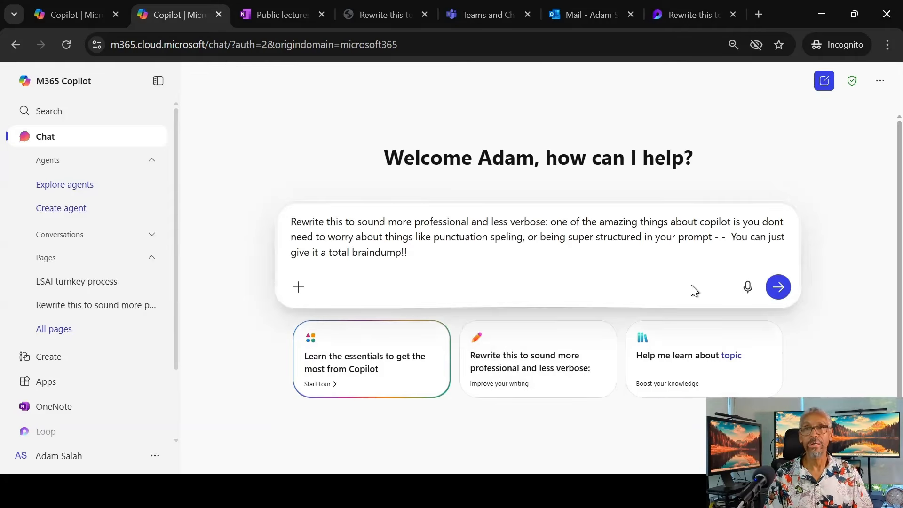
{"action": "left_click", "coordinate": [779, 287]}
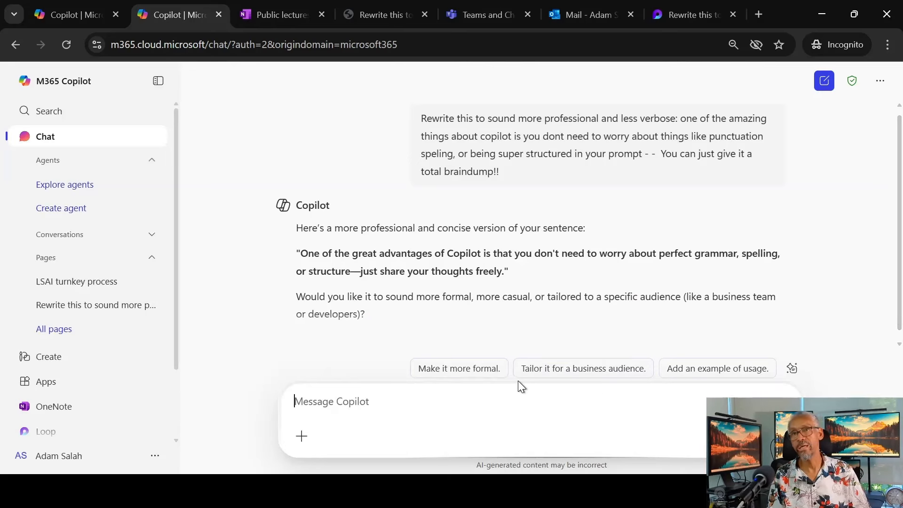
{"action": "left_click", "coordinate": [548, 370]}
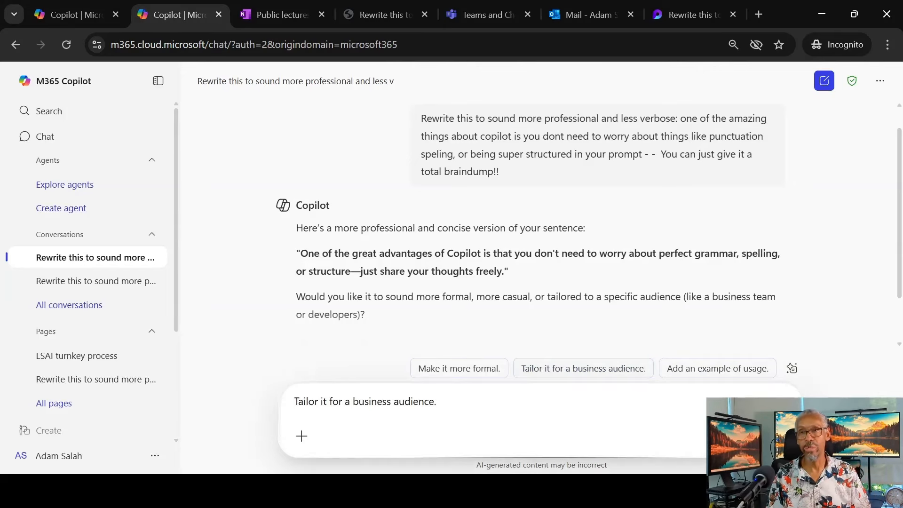
{"action": "key", "text": "Return"}
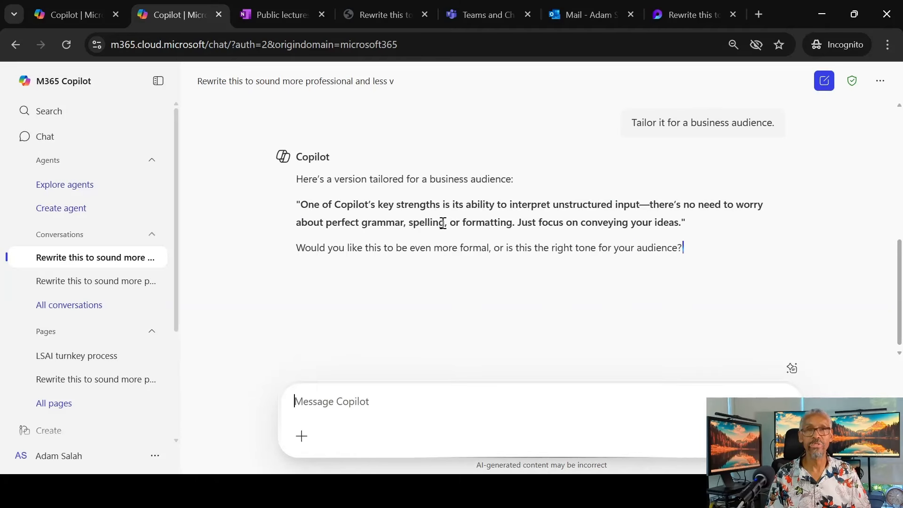
Send the suggested follow-up "Include benefits of using Copilot." and copy Copilot's response.
{"action": "left_click", "coordinate": [703, 369]}
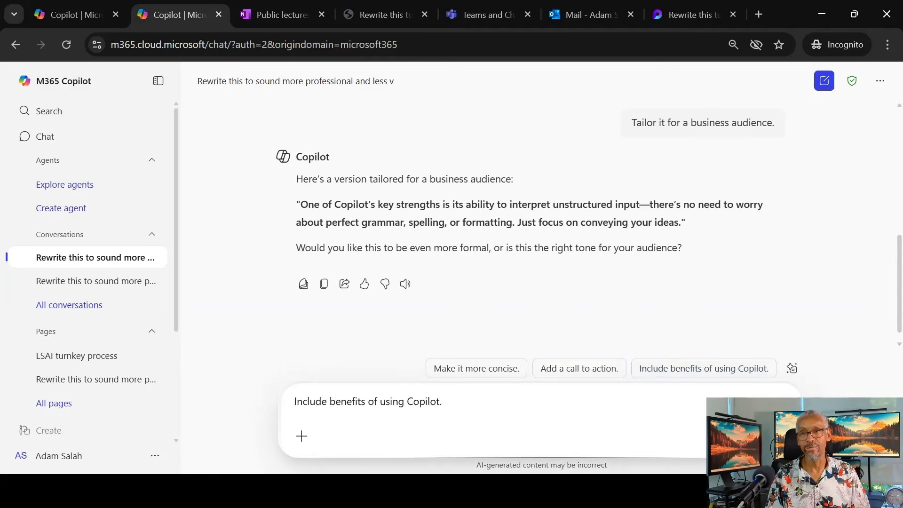
{"action": "key", "text": "Return"}
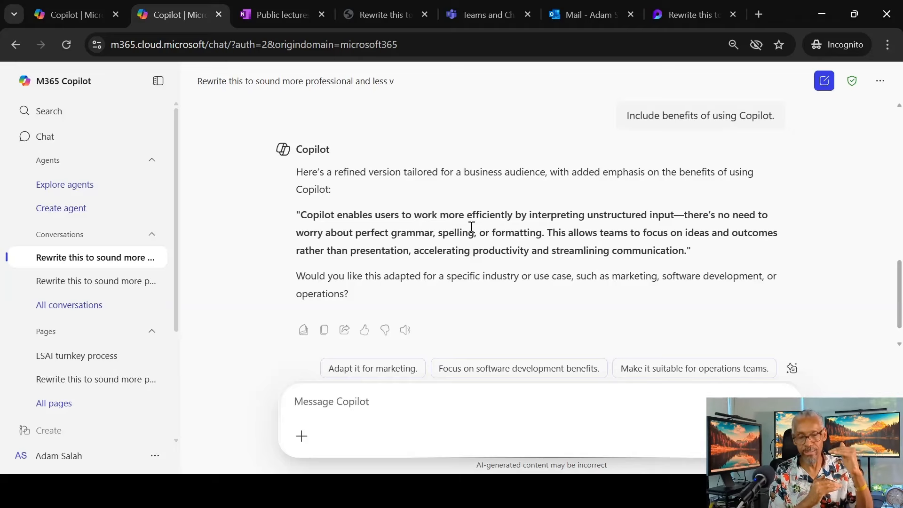
{"action": "left_click", "coordinate": [325, 330]}
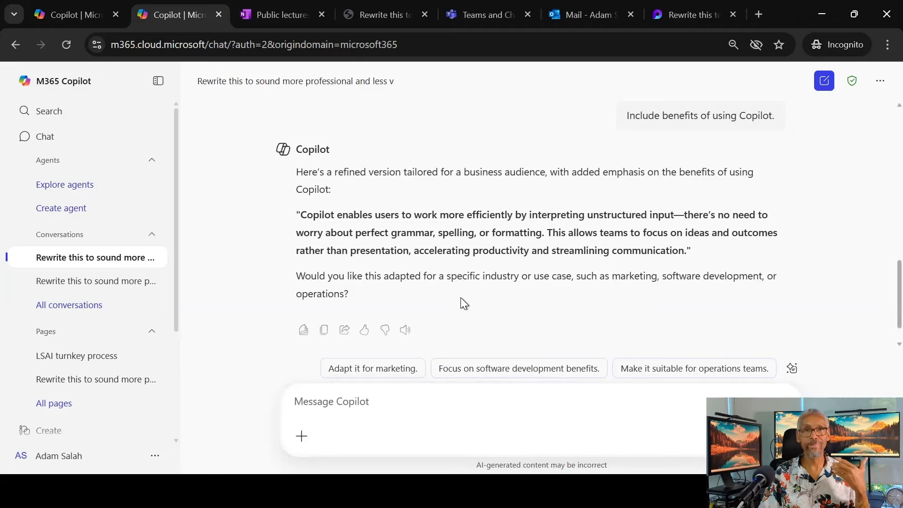
Turn Copilot's response into an editable page, check the option for adding it to a notebook, and close the page.
{"action": "left_click", "coordinate": [301, 330]}
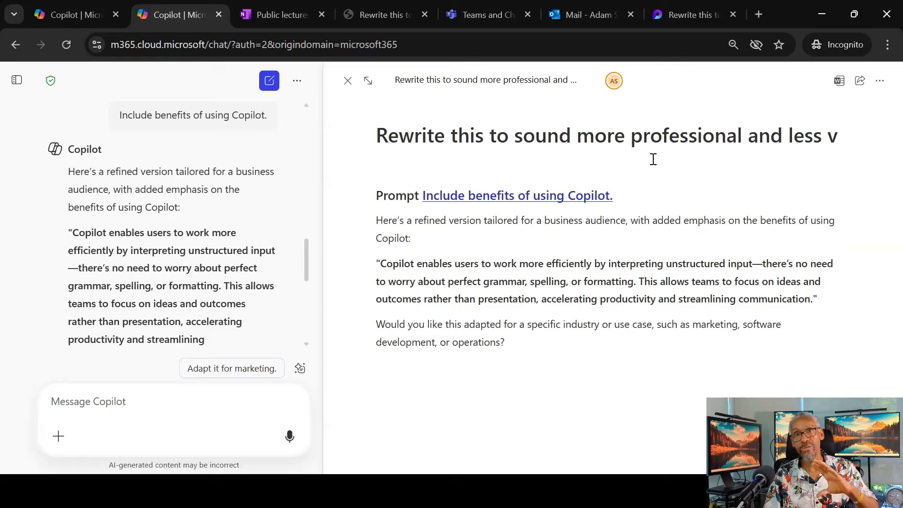
{"action": "left_click", "coordinate": [880, 82]}
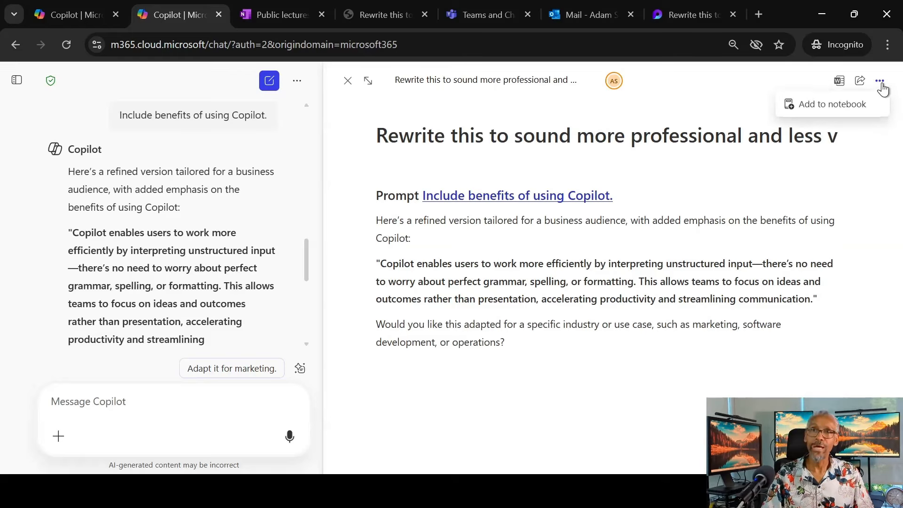
{"action": "left_click", "coordinate": [845, 112]}
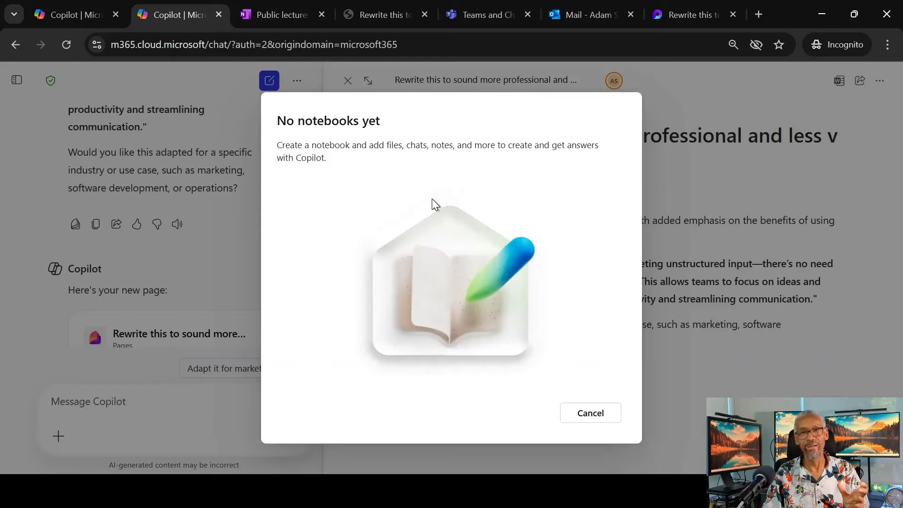
{"action": "left_click", "coordinate": [595, 415]}
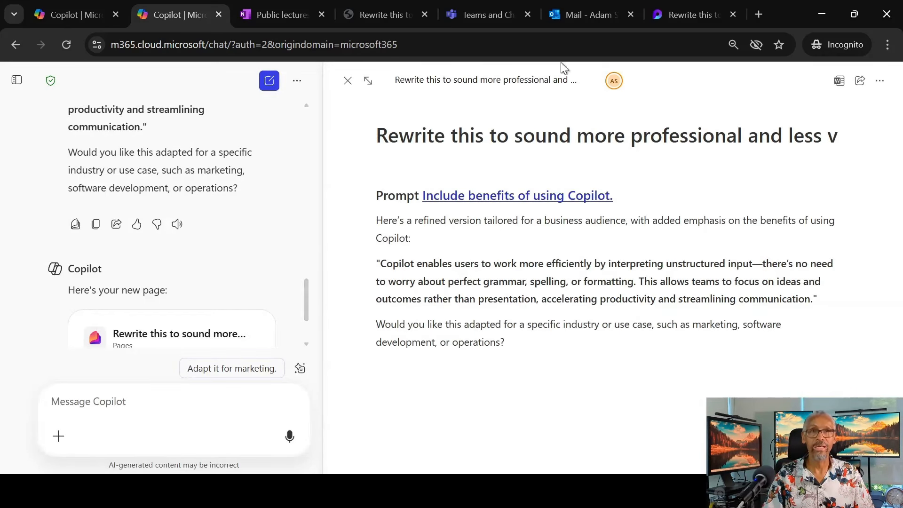
{"action": "left_click", "coordinate": [347, 94]}
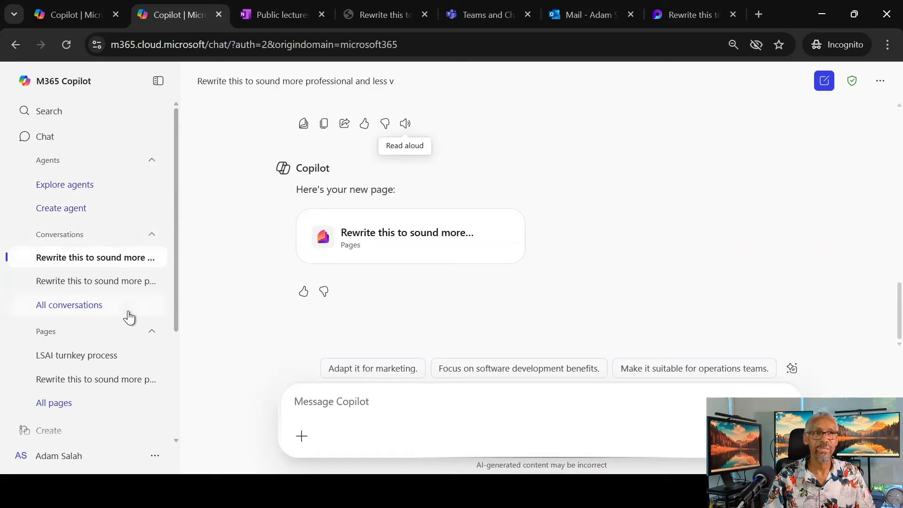
Collapse the Conversations list, reload the portal, and expand the Pages list to bring up the newly created page.
{"action": "left_click", "coordinate": [151, 235]}
{"action": "left_click", "coordinate": [149, 266]}
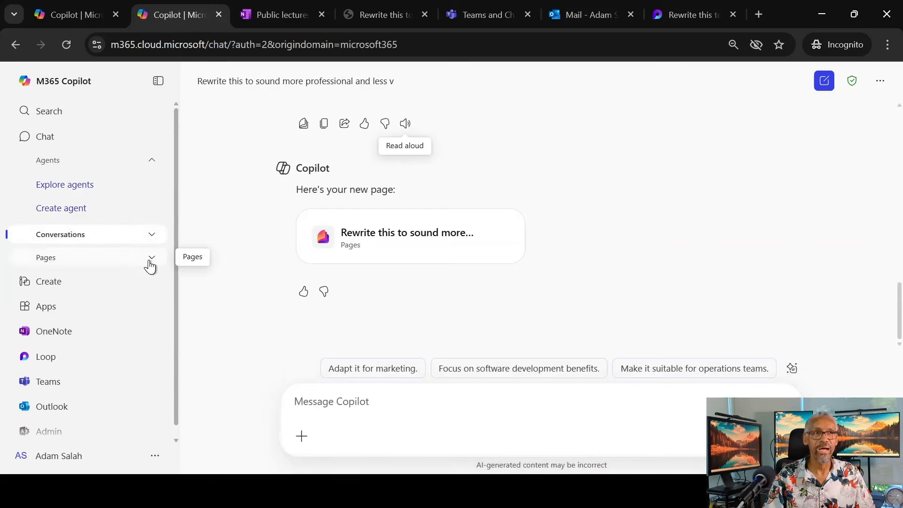
{"action": "left_click", "coordinate": [149, 266]}
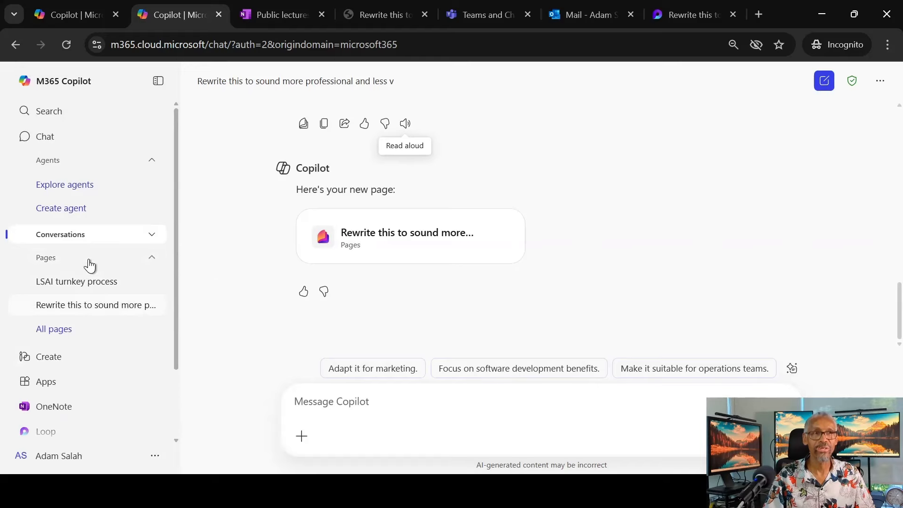
{"action": "left_click", "coordinate": [69, 49]}
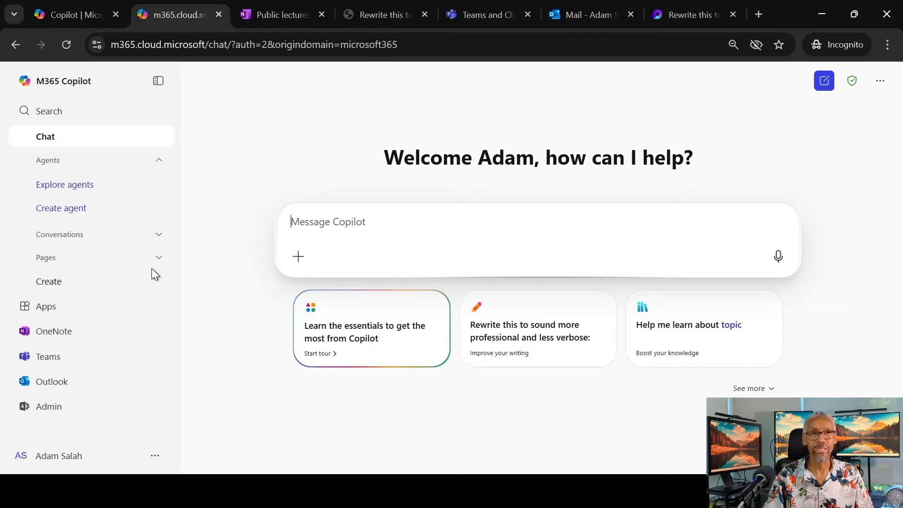
{"action": "left_click", "coordinate": [144, 259]}
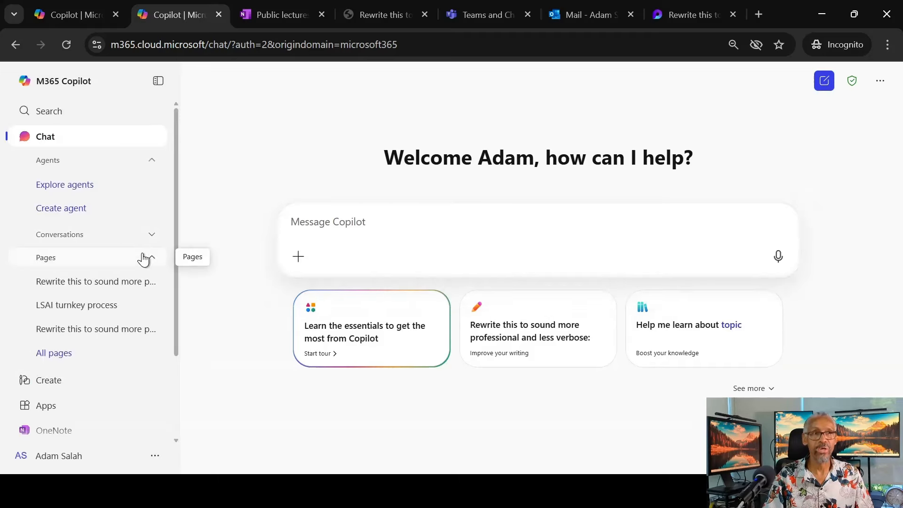
Open the newest Copilot page, change its title to "Page created in Copilot 0", and close it.
{"action": "left_click", "coordinate": [88, 287]}
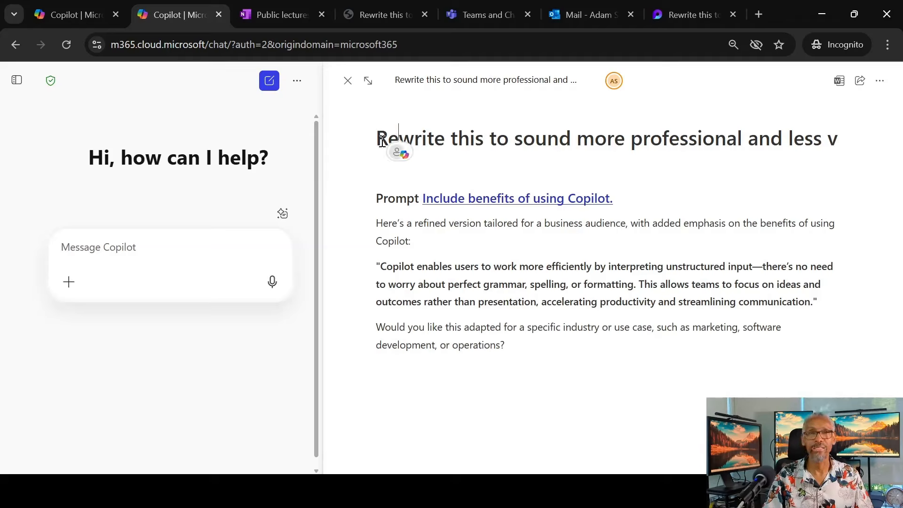
{"action": "left_click_drag", "start_coordinate": [377, 139], "coordinate": [839, 141]}
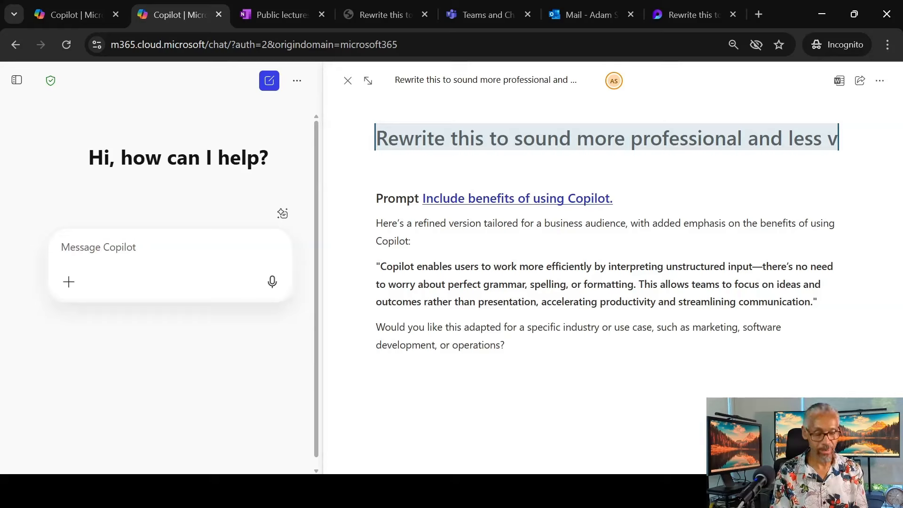
{"action": "type", "text": "Page creat"}
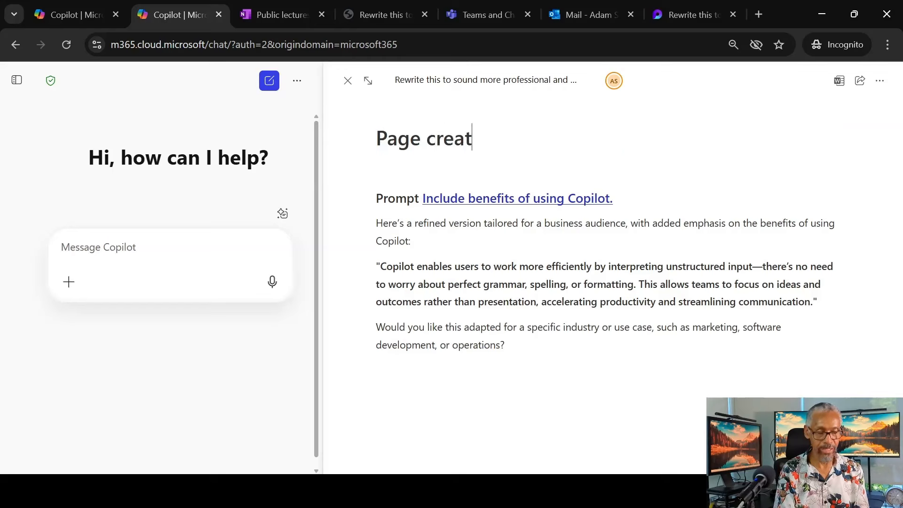
{"action": "type", "text": "ed in Copi"}
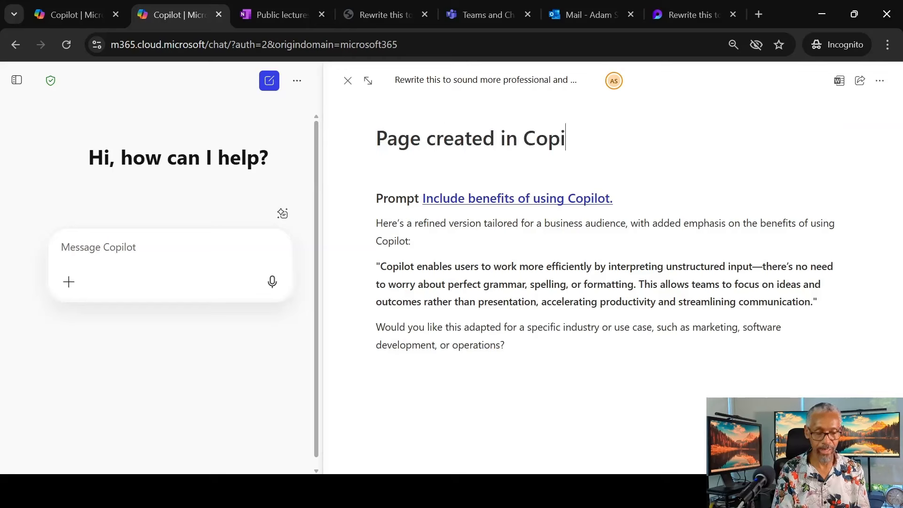
{"action": "type", "text": "lot 0"}
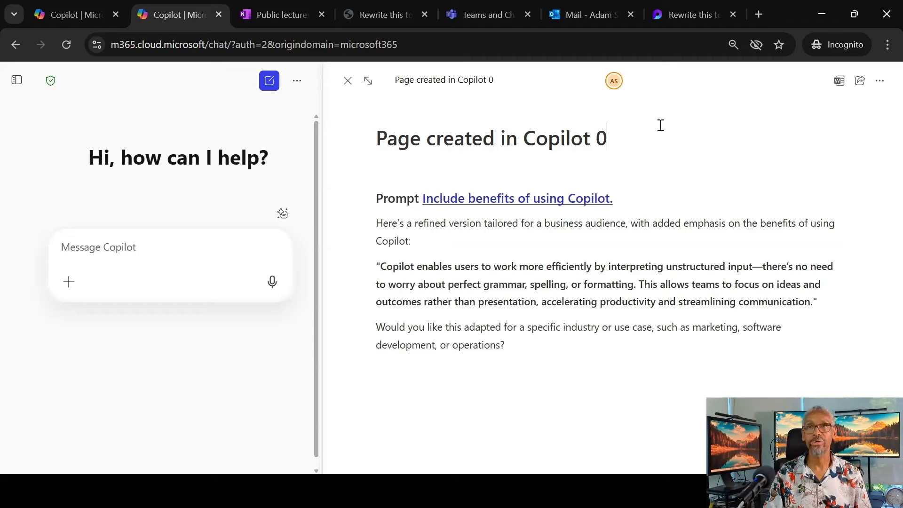
{"action": "triple_click", "coordinate": [595, 195]}
{"action": "left_click", "coordinate": [622, 245]}
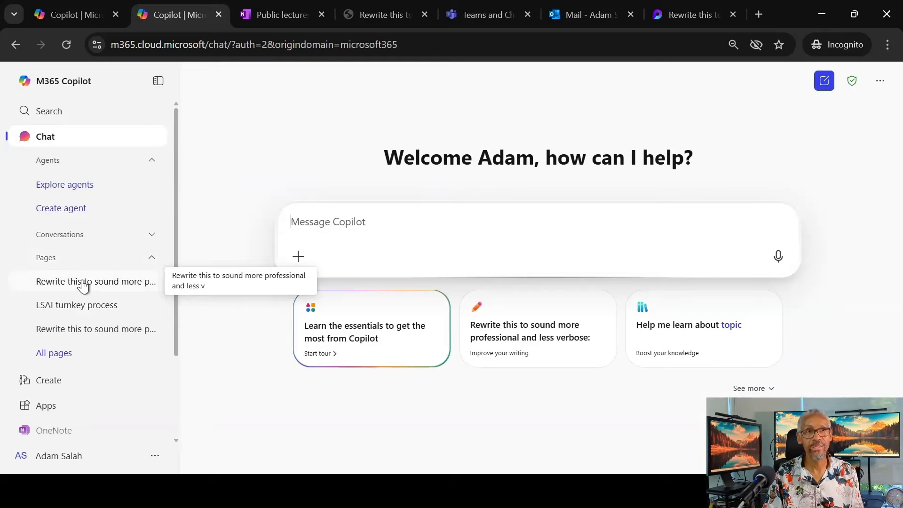
Reload the portal, reopen the renamed page from the Pages list to check its title, and close it.
{"action": "left_click", "coordinate": [67, 44]}
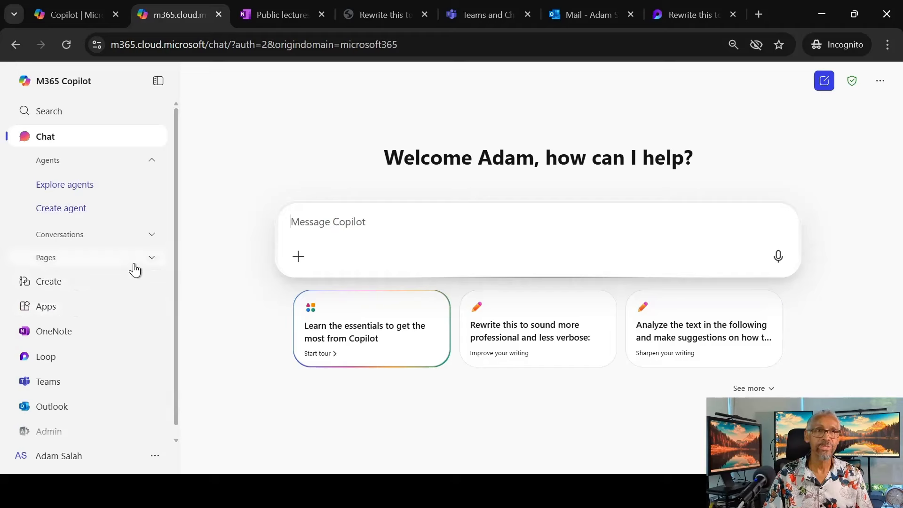
{"action": "left_click", "coordinate": [144, 262]}
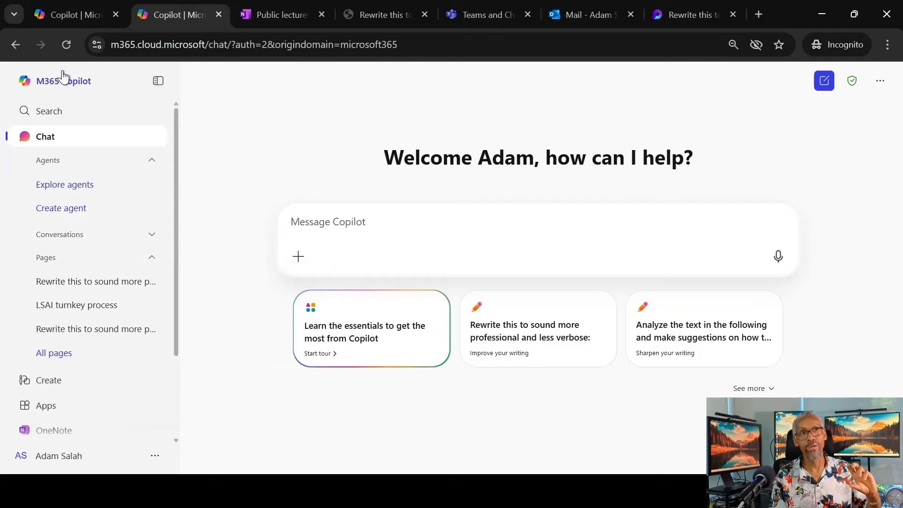
{"action": "left_click", "coordinate": [66, 42]}
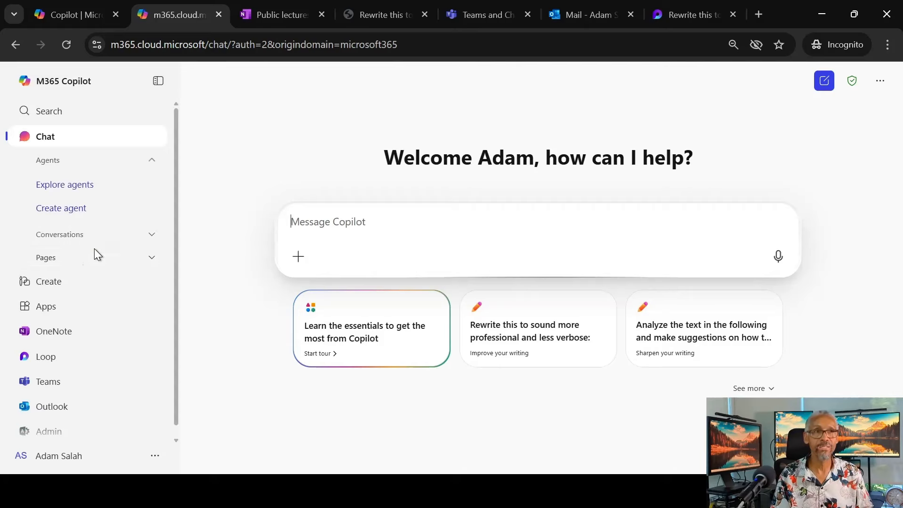
{"action": "left_click", "coordinate": [104, 269]}
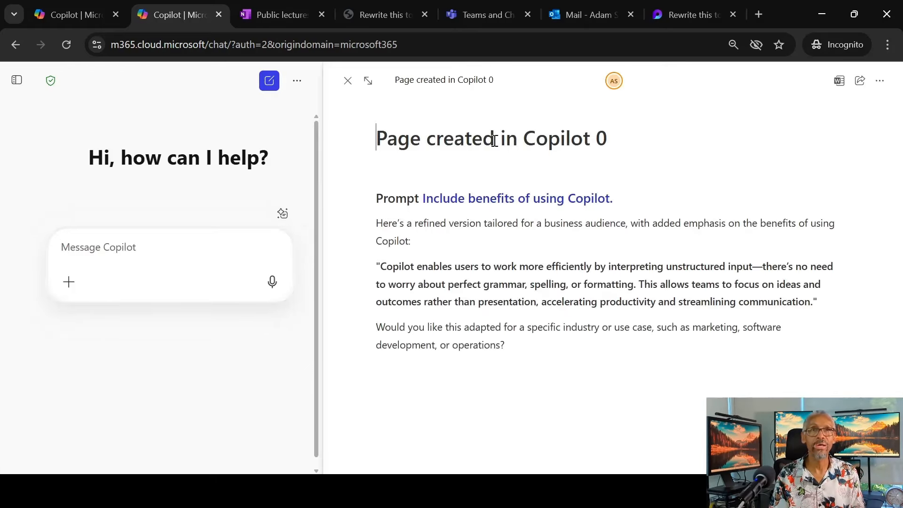
{"action": "left_click_drag", "start_coordinate": [618, 141], "coordinate": [405, 141]}
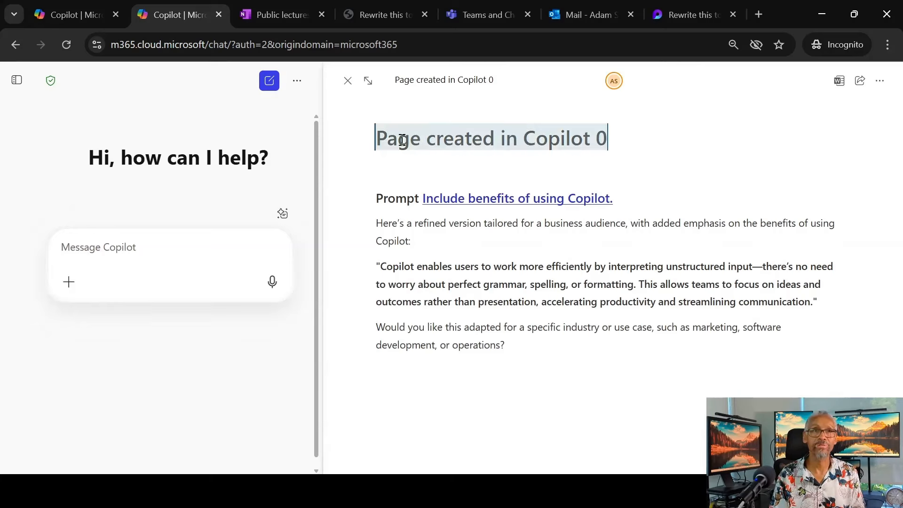
{"action": "left_click", "coordinate": [482, 141]}
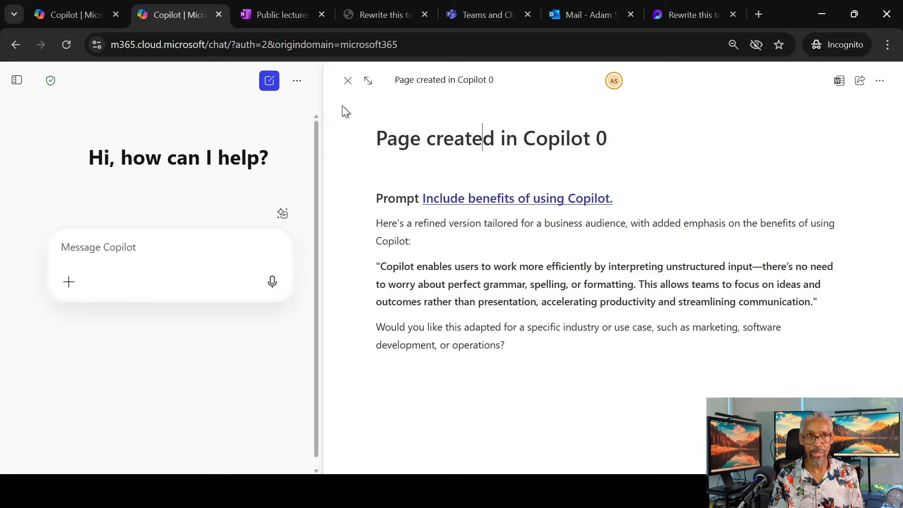
{"action": "left_click", "coordinate": [348, 80]}
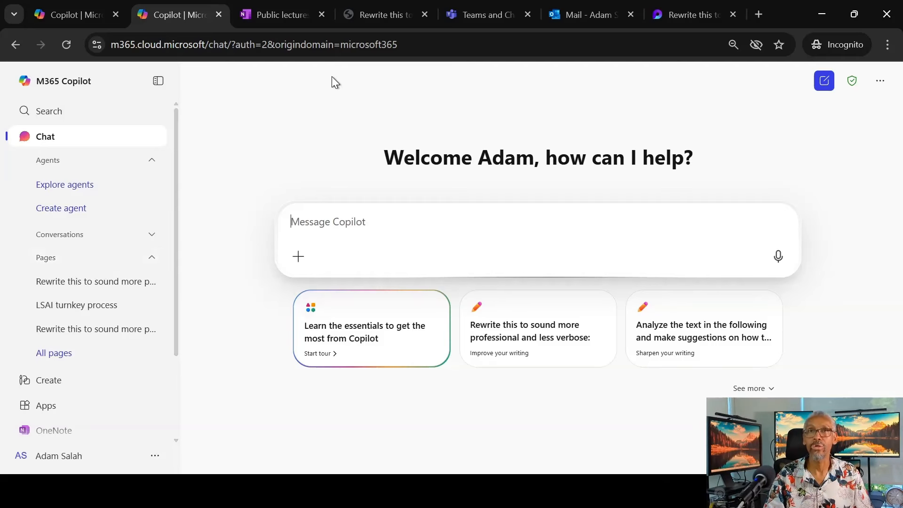
Look at the Loop component in the Outlook draft, and open the Teams post's Loop paragraph in Loop.
{"action": "left_click", "coordinate": [565, 15]}
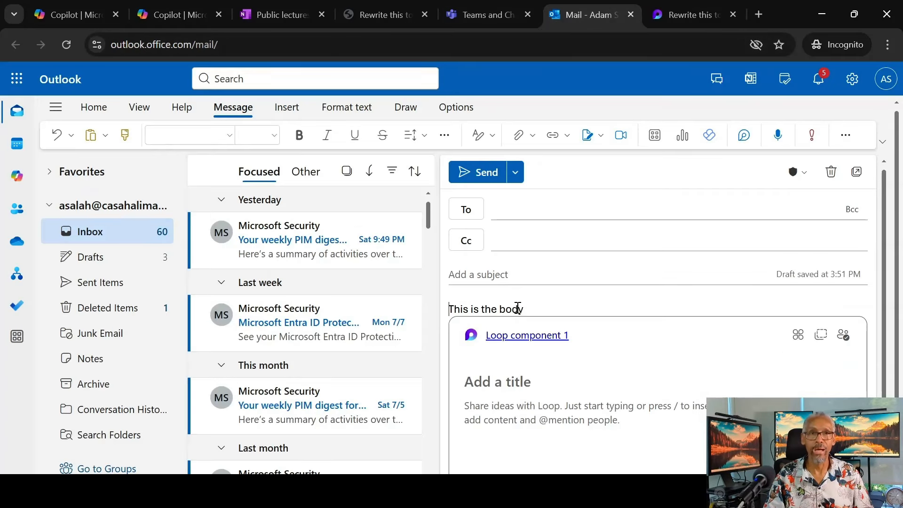
{"action": "left_click", "coordinate": [487, 25]}
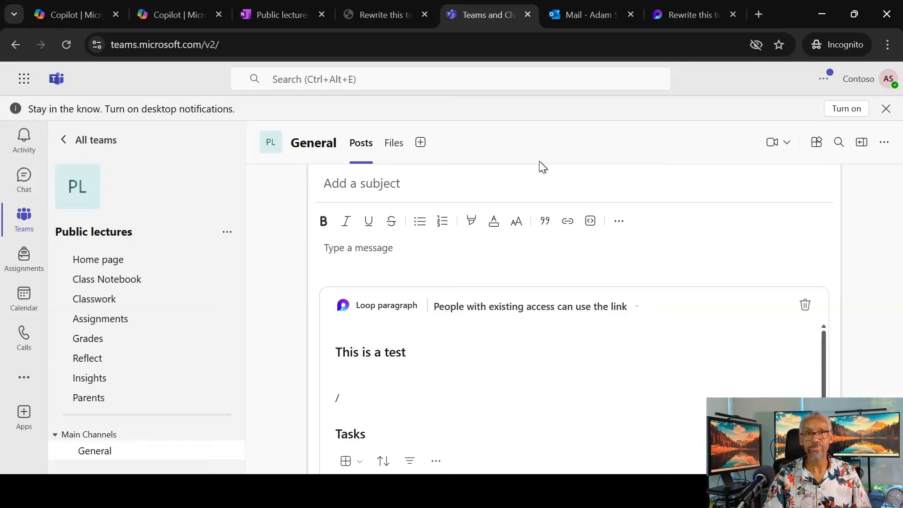
{"action": "left_click", "coordinate": [398, 307]}
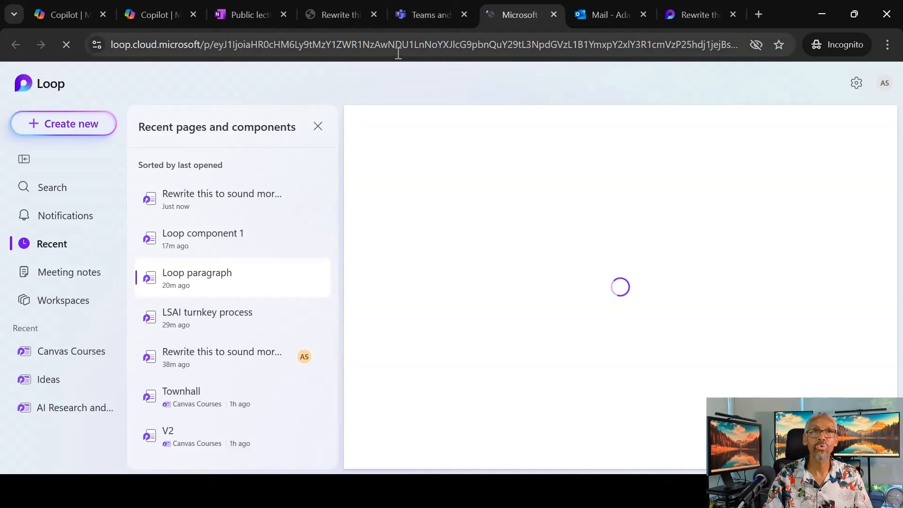
{"action": "left_click", "coordinate": [214, 43]}
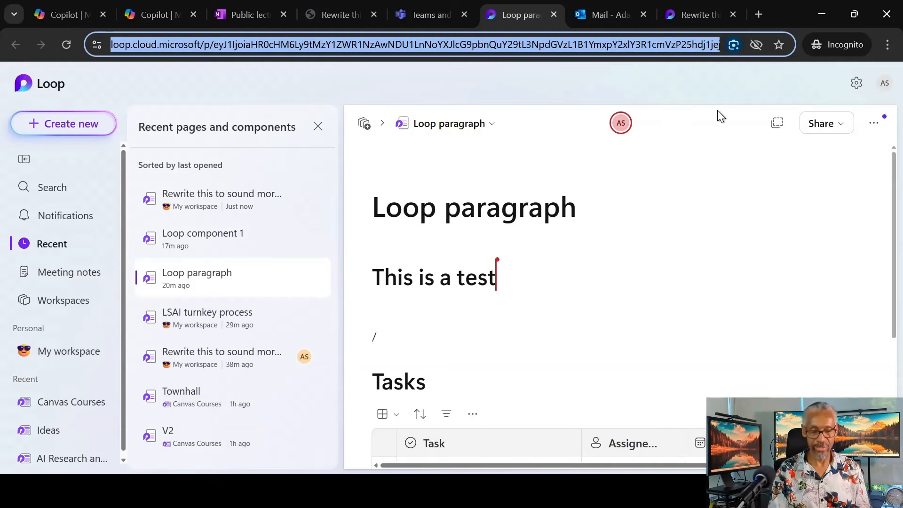
{"action": "key", "text": "Home"}
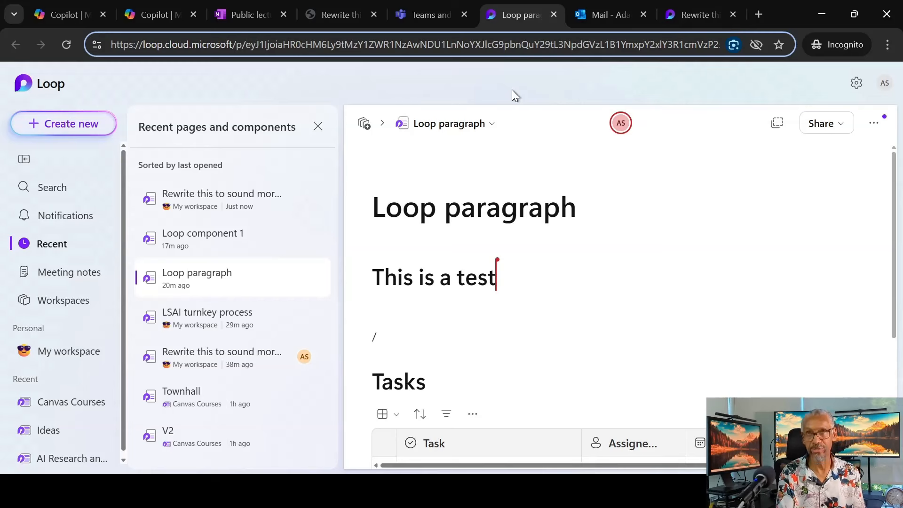
{"action": "key", "text": "ctrl+a"}
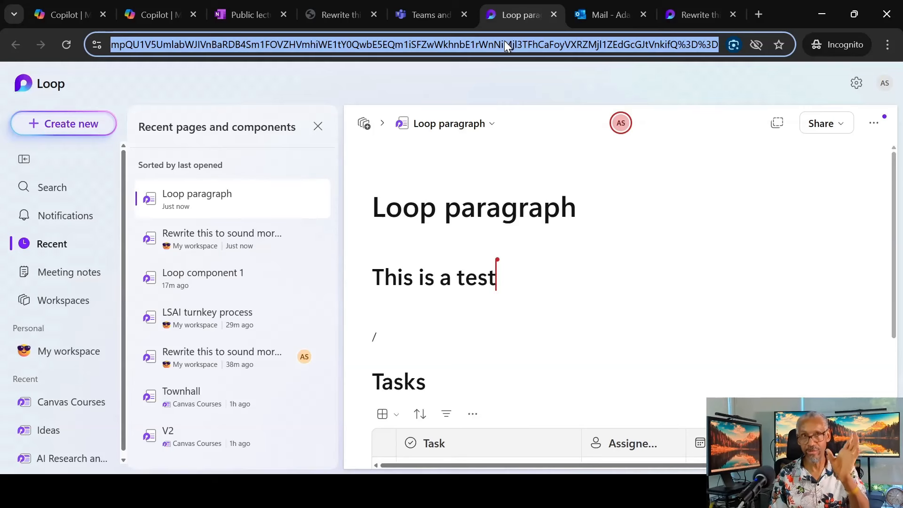
{"action": "key", "text": "Home"}
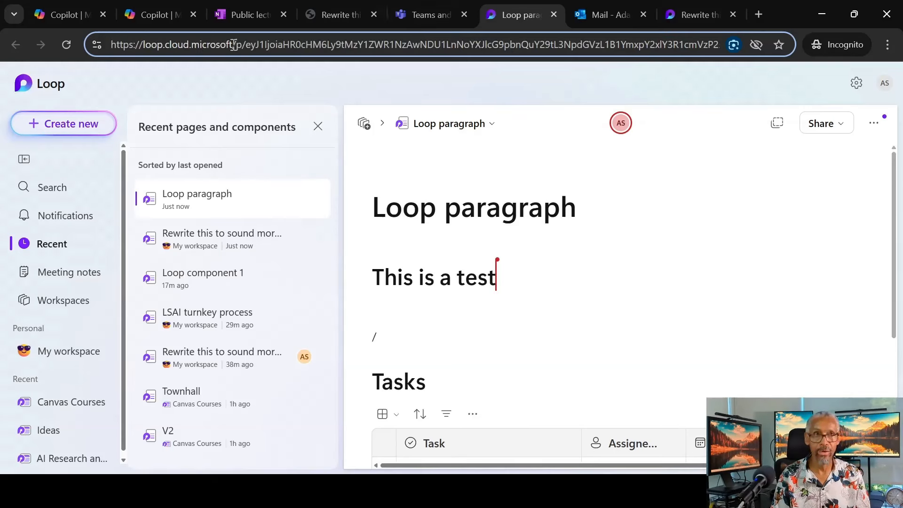
{"action": "left_click_drag", "start_coordinate": [234, 44], "coordinate": [83, 44]}
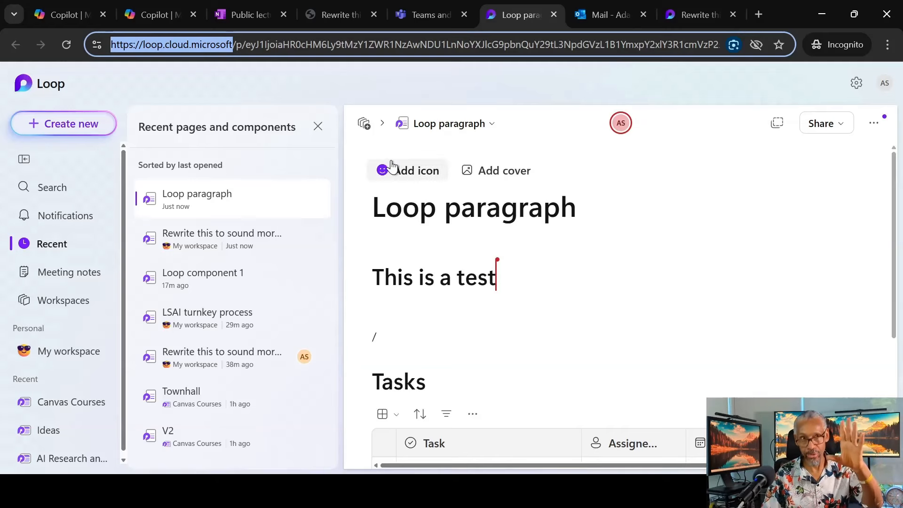
Hide Loop's recent pages and components, look over the navigation and workspaces, and show the recent items again.
{"action": "left_click", "coordinate": [317, 127]}
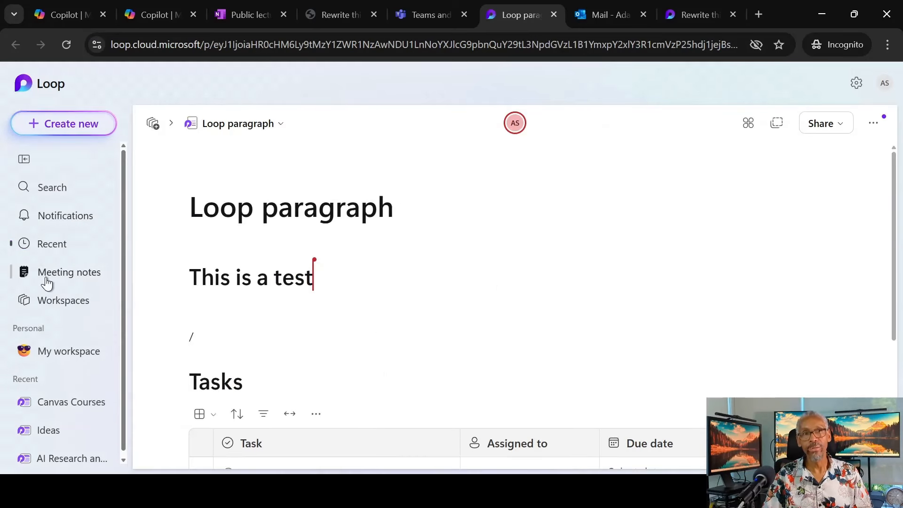
{"action": "scroll", "coordinate": [32, 256], "scroll_direction": "down", "scroll_amount": 1}
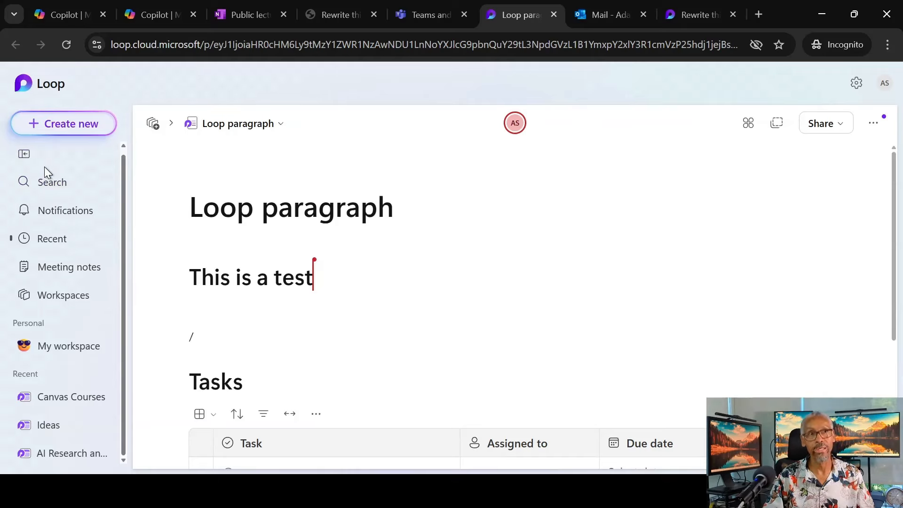
{"action": "left_click", "coordinate": [51, 241]}
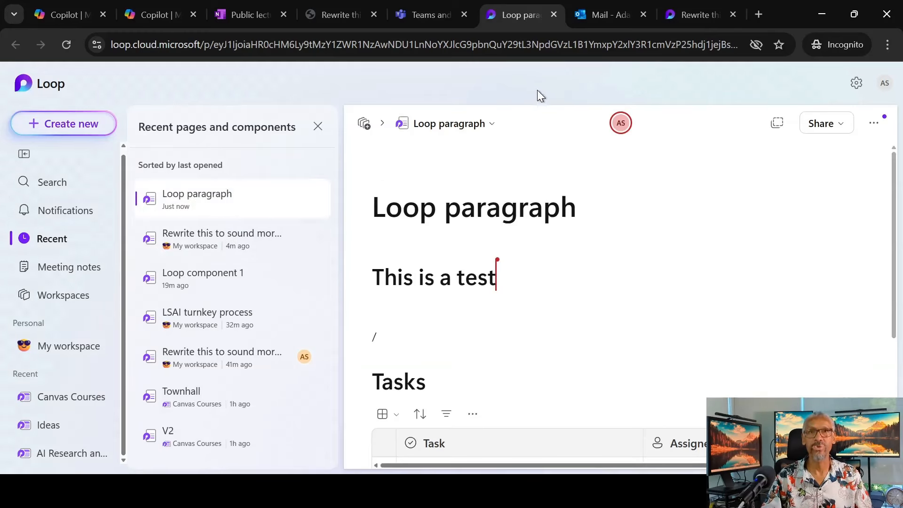
Switch to Teams and look at the link settings of the Loop paragraph in the draft post, leaving them unchanged.
{"action": "left_click", "coordinate": [412, 11]}
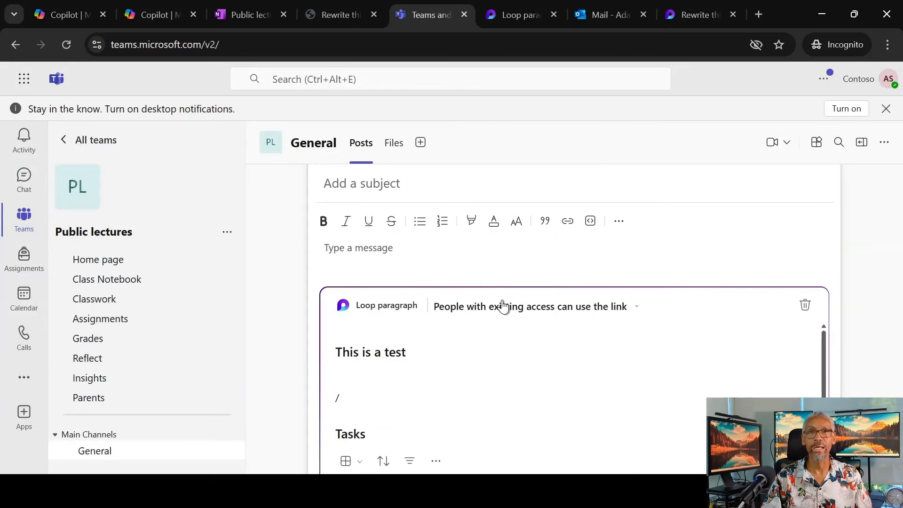
{"action": "left_click", "coordinate": [633, 307]}
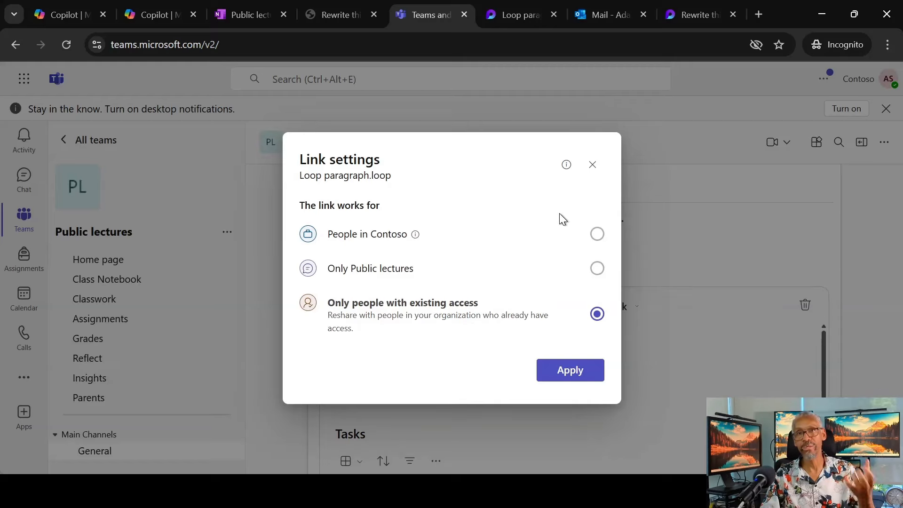
{"action": "left_click", "coordinate": [592, 167]}
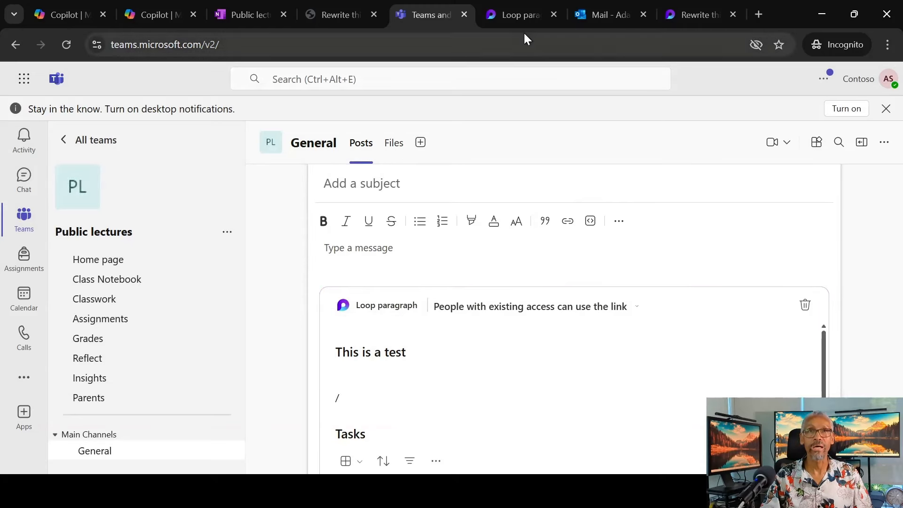
Return to Loop and rename the page "Loop paragraph Created in MS Teams".
{"action": "left_click", "coordinate": [524, 17]}
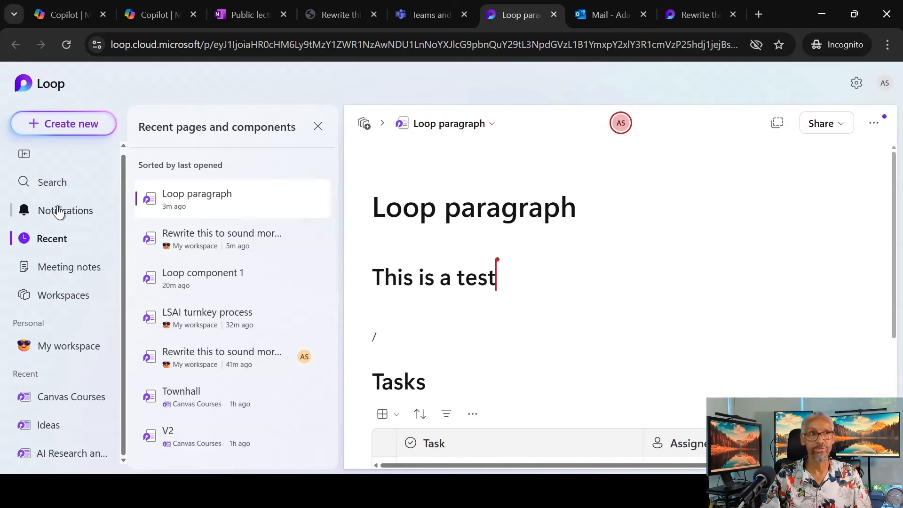
{"action": "triple_click", "coordinate": [489, 215]}
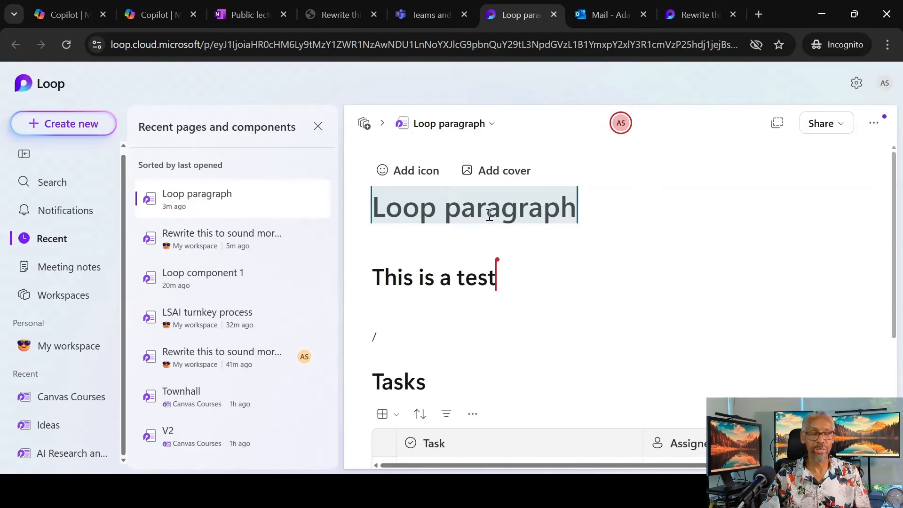
{"action": "key", "text": "End"}
{"action": "type", "text": "V"}
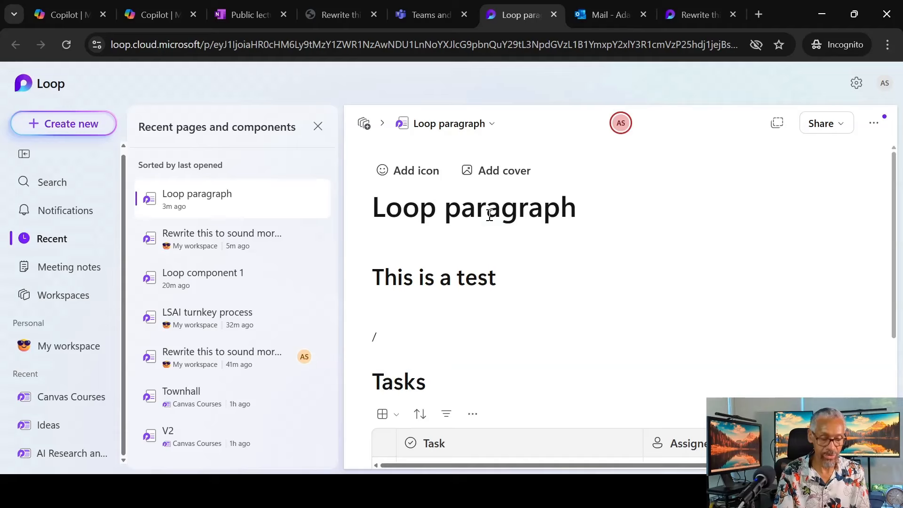
{"action": "type", "text": "Created in "}
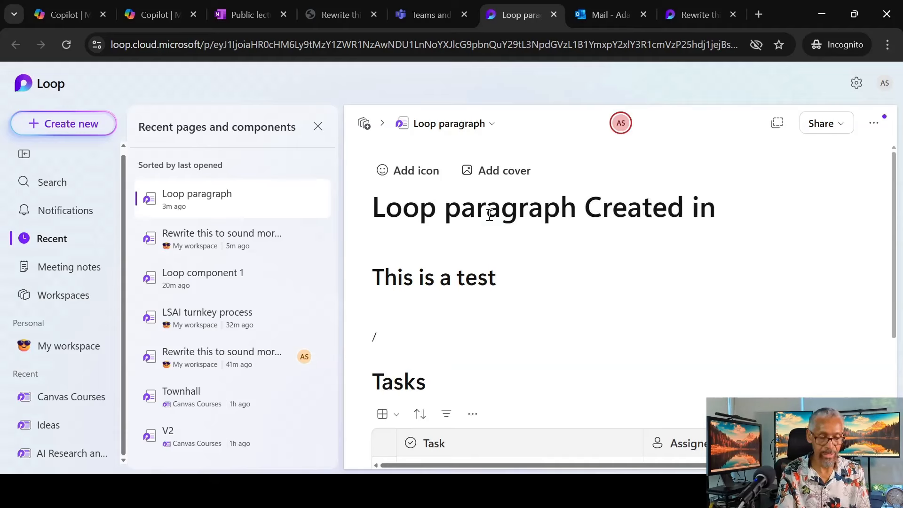
{"action": "type", "text": "MS Tea"}
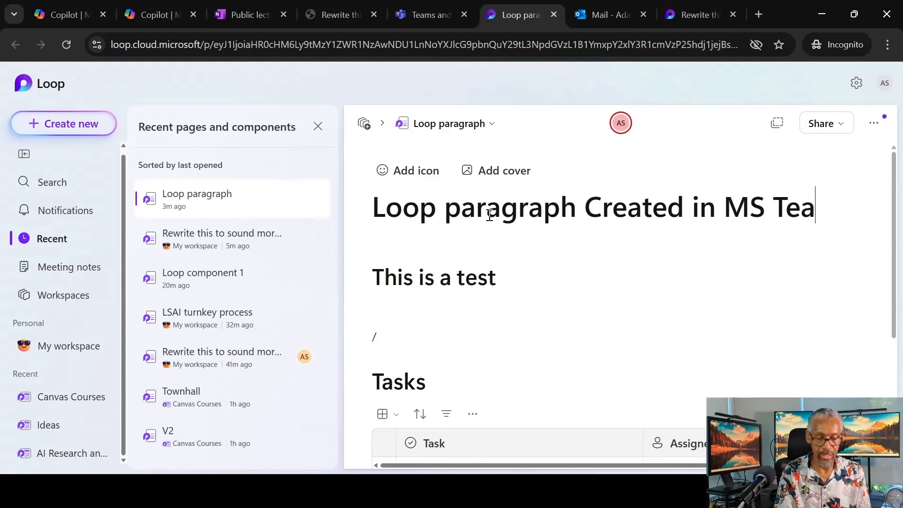
{"action": "type", "text": "ms"}
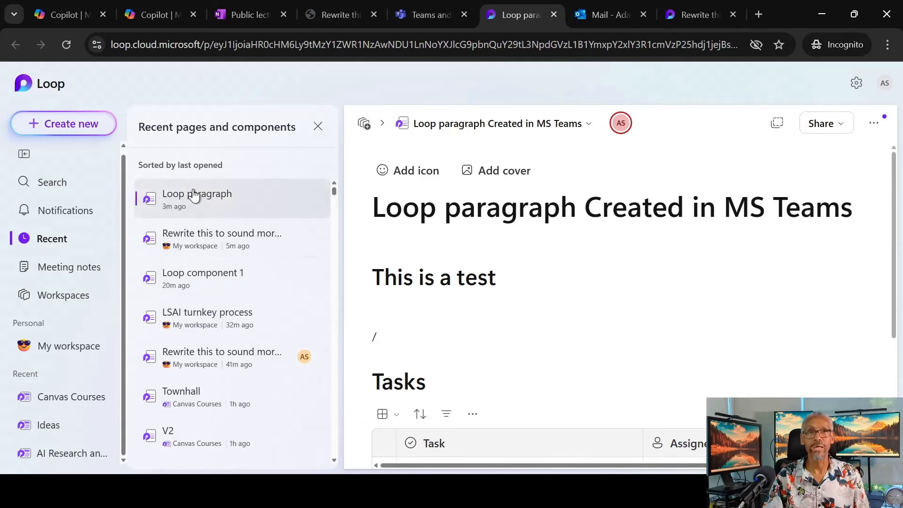
Open the "Rewrite this to sound mor..." recent page and return to the Loop paragraph to refresh its listed name.
{"action": "left_click", "coordinate": [434, 277]}
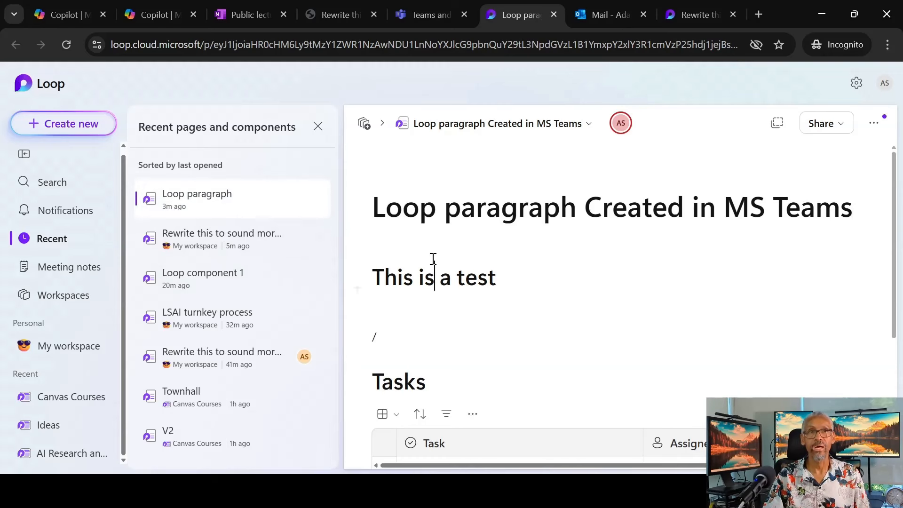
{"action": "left_click", "coordinate": [264, 241]}
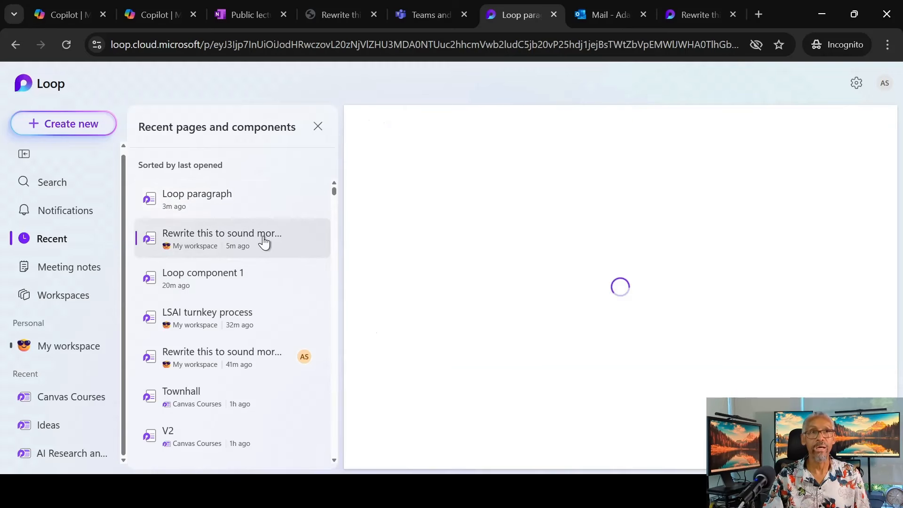
{"action": "left_click", "coordinate": [242, 216]}
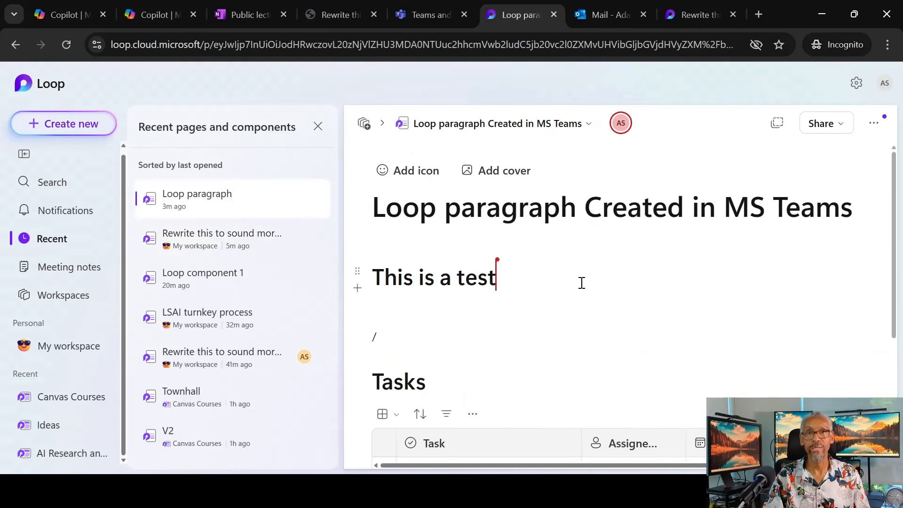
Add the line "Modified in Loop proper" beneath the "This is a test" heading.
{"action": "left_click", "coordinate": [545, 293]}
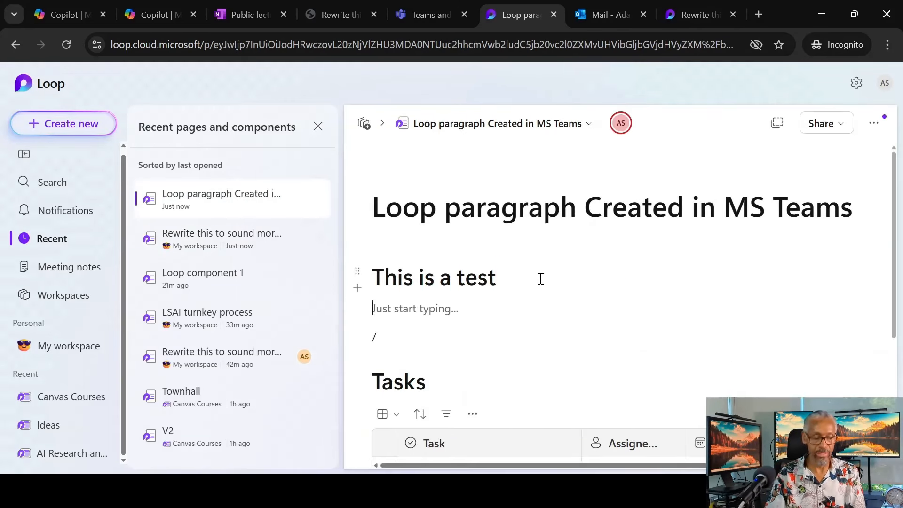
{"action": "type", "text": "Modified i"}
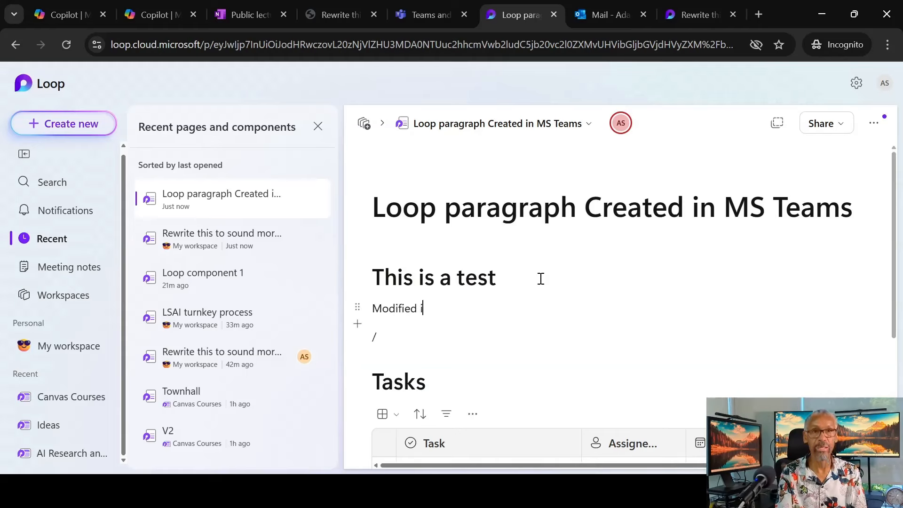
{"action": "type", "text": "n Loop proper"}
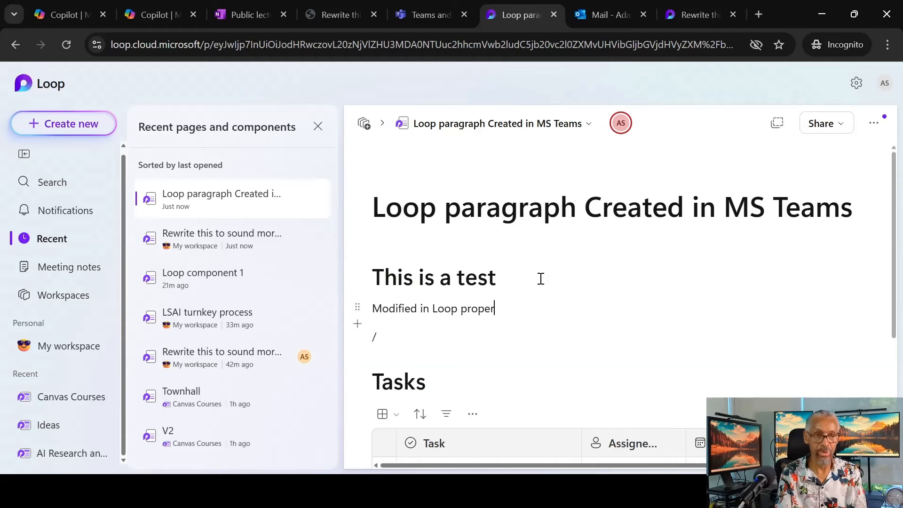
Switch to Teams and examine the Loop paragraph in the draft post for the line added in Loop.
{"action": "left_click", "coordinate": [419, 8]}
{"action": "scroll", "coordinate": [574, 365], "scroll_direction": "down", "scroll_amount": 3}
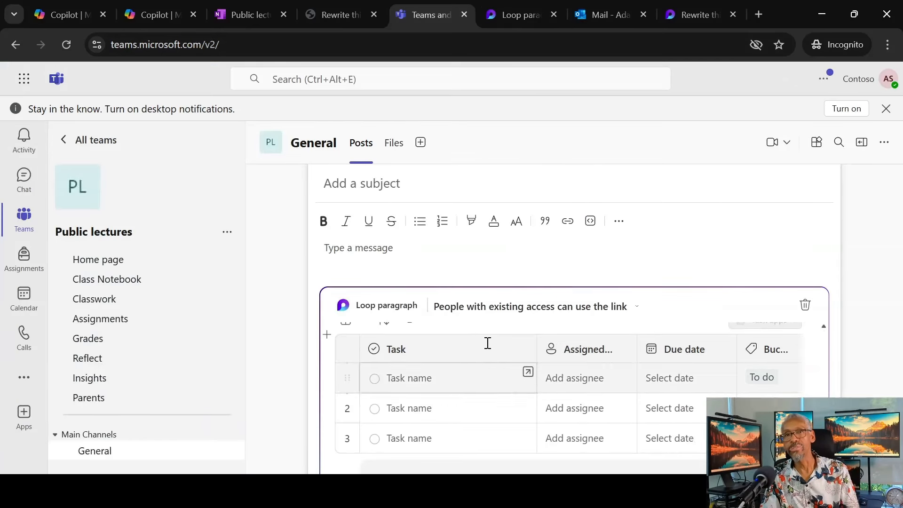
{"action": "scroll", "coordinate": [509, 347], "scroll_direction": "up", "scroll_amount": 3}
{"action": "left_click_drag", "start_coordinate": [451, 377], "coordinate": [297, 375]}
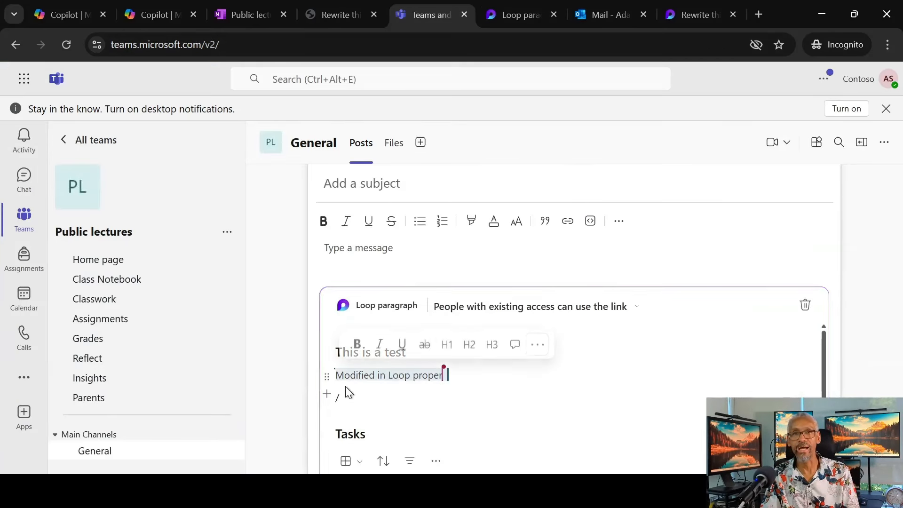
{"action": "left_click", "coordinate": [486, 369]}
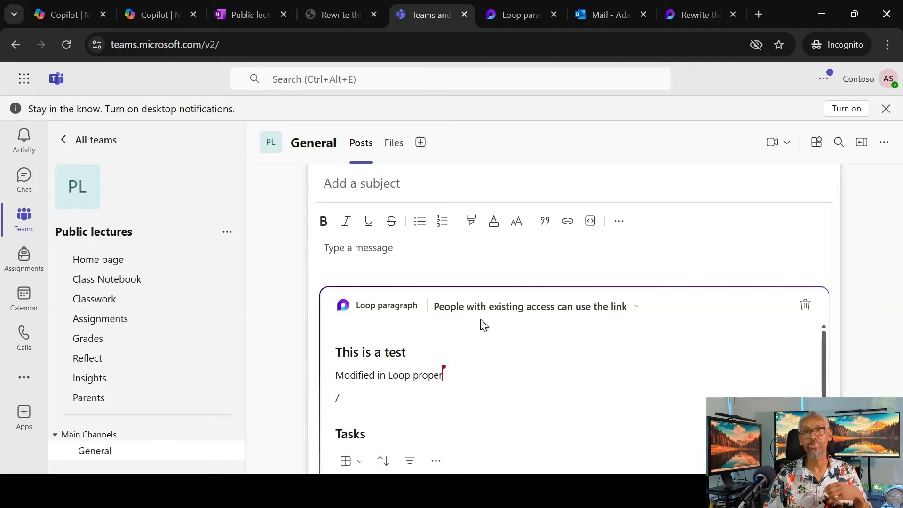
{"action": "scroll", "coordinate": [531, 370], "scroll_direction": "down", "scroll_amount": 3}
{"action": "scroll", "coordinate": [500, 430], "scroll_direction": "up", "scroll_amount": 6}
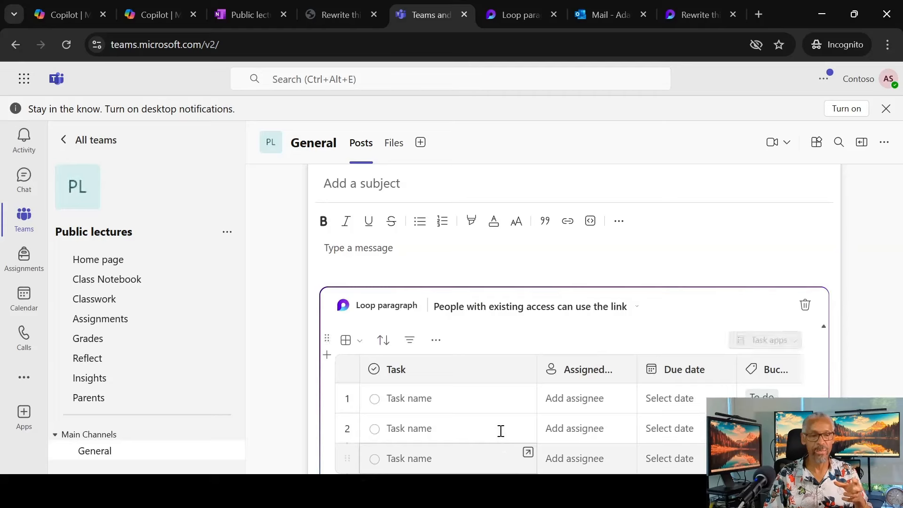
Append "- Back at you" to the modified line in Teams, remove the stray slash below it, and view the page in Loop.
{"action": "scroll", "coordinate": [475, 397], "scroll_direction": "down", "scroll_amount": 2}
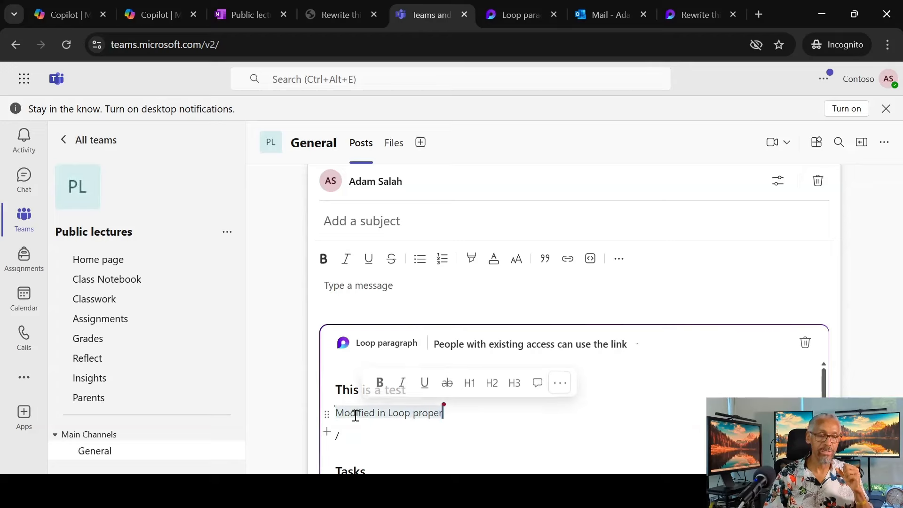
{"action": "left_click", "coordinate": [399, 414]}
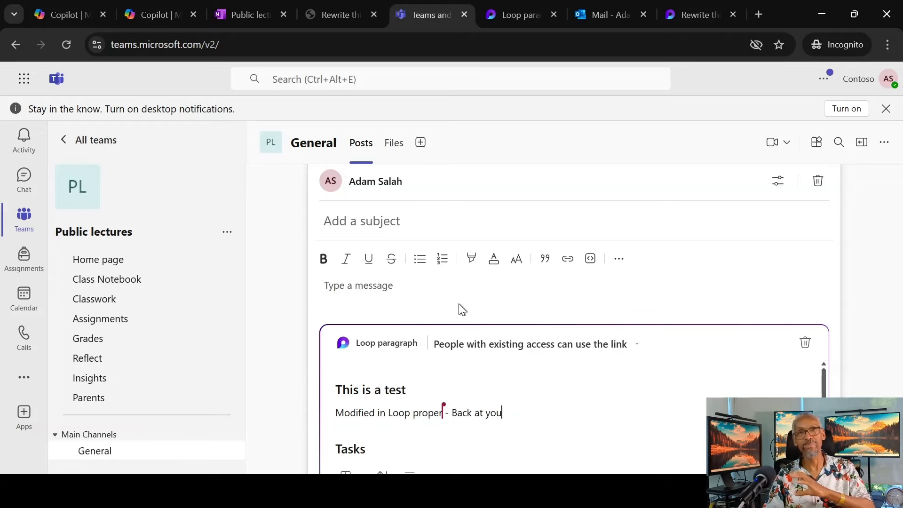
{"action": "left_click", "coordinate": [520, 18]}
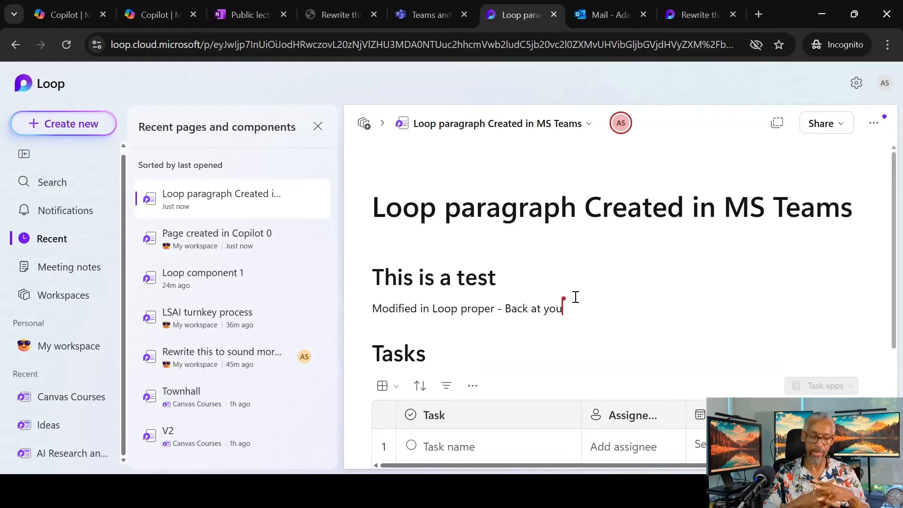
Restore the page from its version history to the more recent July 13, 2025 at 4:07 PM version.
{"action": "left_click", "coordinate": [874, 123]}
{"action": "left_click", "coordinate": [802, 256]}
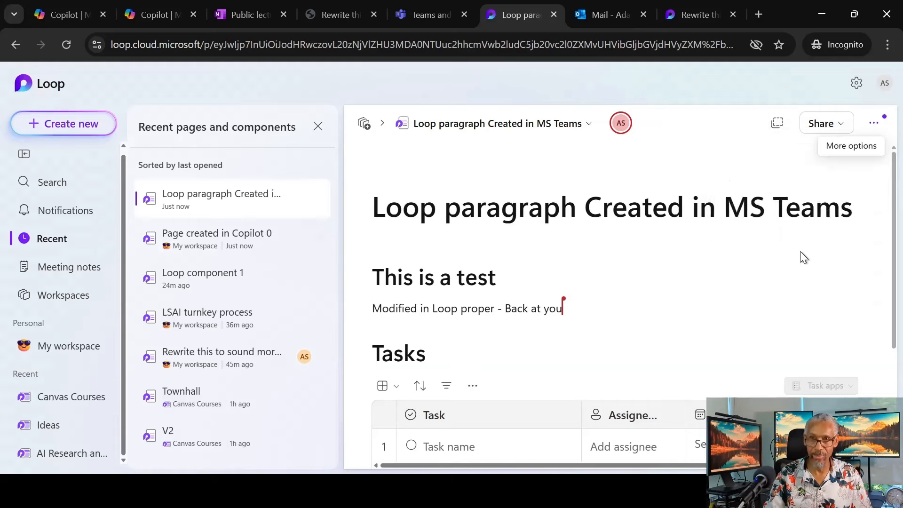
{"action": "scroll", "coordinate": [753, 264], "scroll_direction": "down", "scroll_amount": 2}
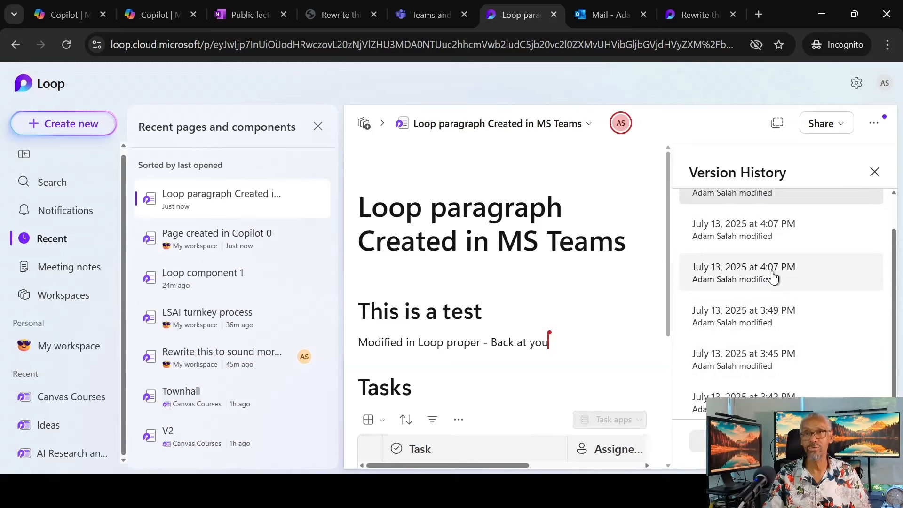
{"action": "scroll", "coordinate": [777, 292], "scroll_direction": "up", "scroll_amount": 1}
{"action": "left_click", "coordinate": [779, 281]}
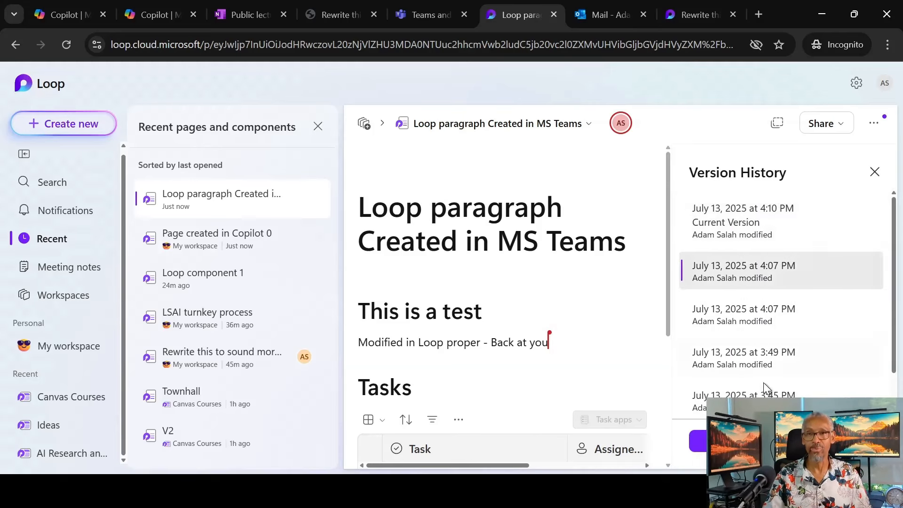
{"action": "left_click", "coordinate": [701, 443]}
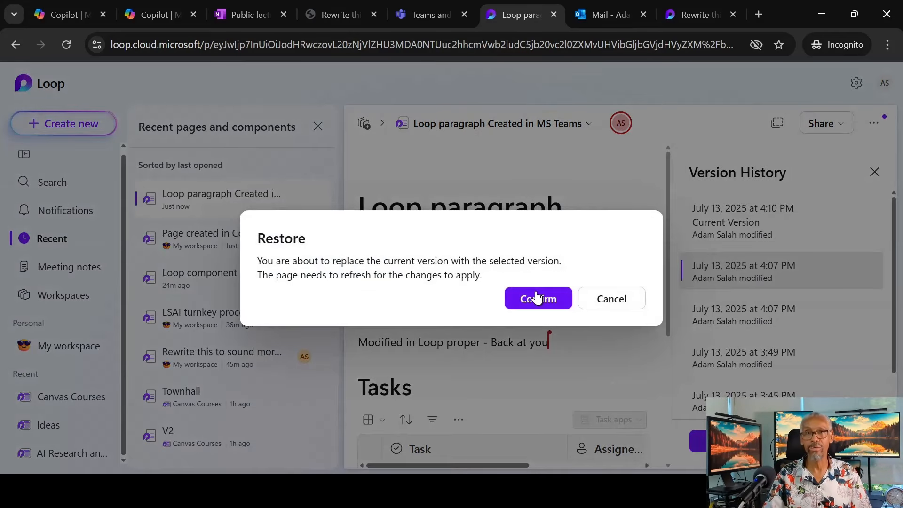
{"action": "left_click", "coordinate": [536, 296]}
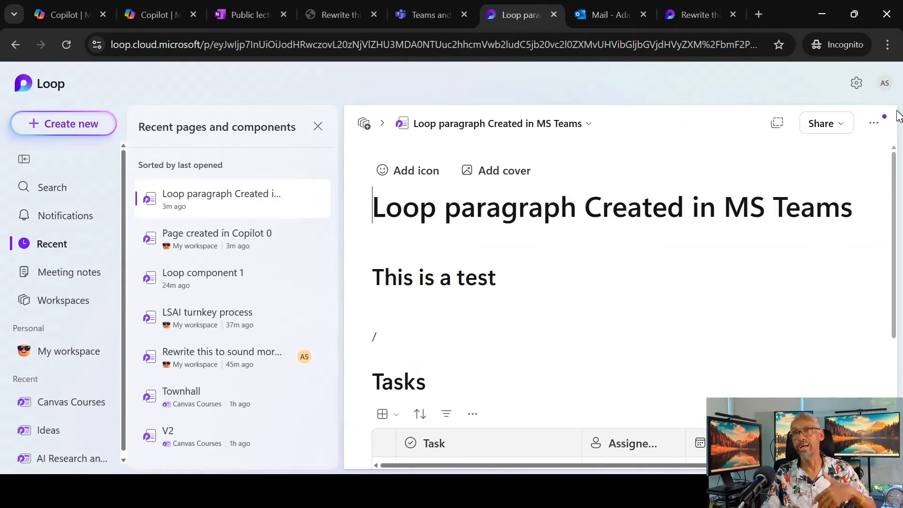
Restore the July 13, 2025 at 4:10 PM version listed directly below the current one in the page's version history.
{"action": "left_click", "coordinate": [874, 123]}
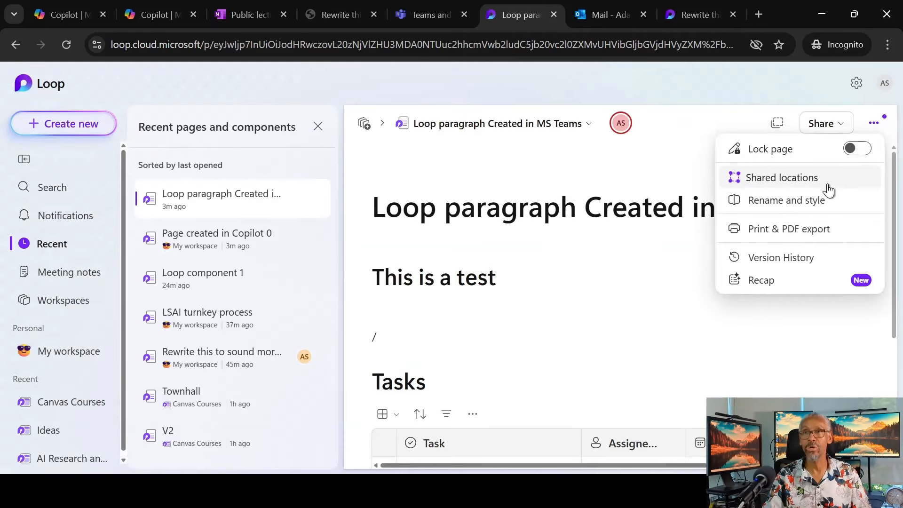
{"action": "left_click", "coordinate": [795, 258]}
{"action": "left_click", "coordinate": [754, 263]}
{"action": "left_click", "coordinate": [719, 441]}
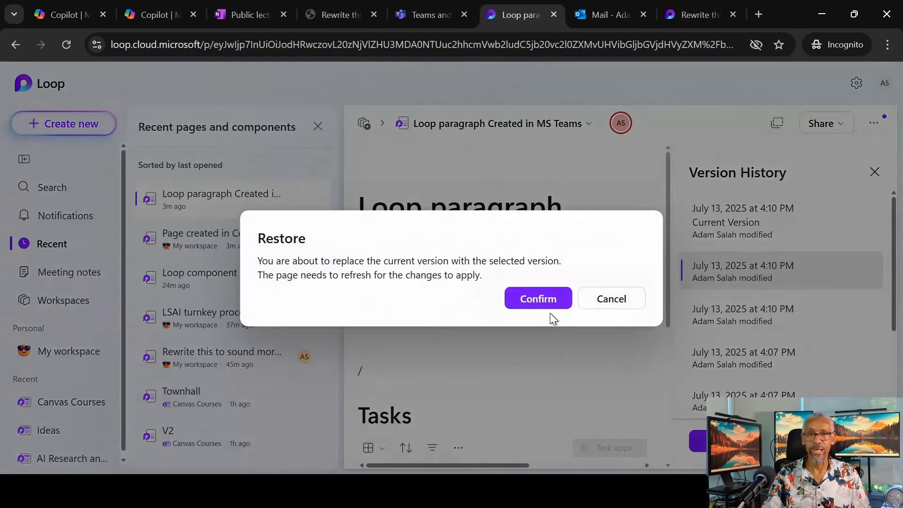
{"action": "left_click", "coordinate": [545, 298]}
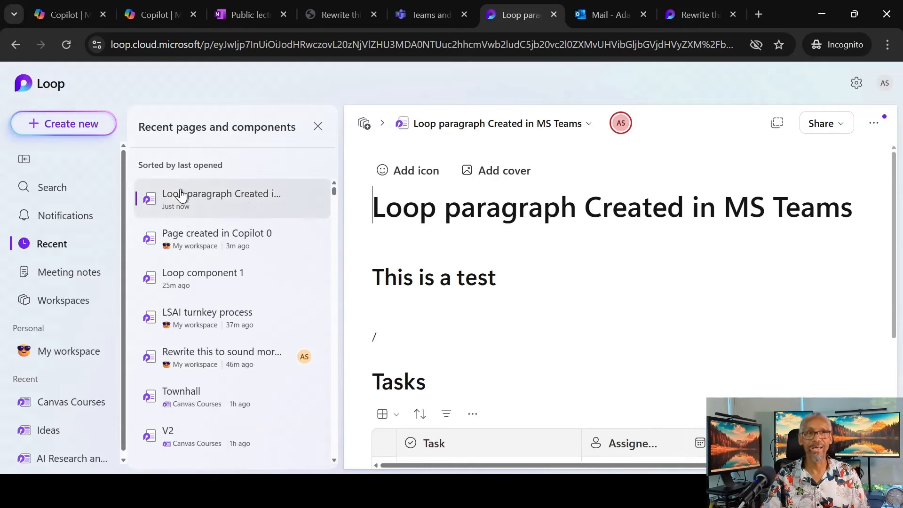
Compare the restored Loop page with the Loop paragraph in the Teams draft post, and return to Loop.
{"action": "left_click", "coordinate": [502, 209]}
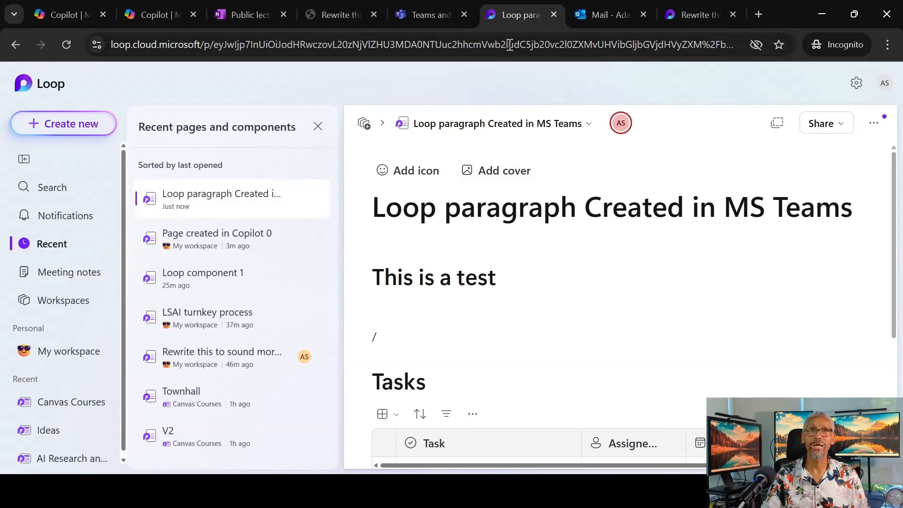
{"action": "left_click", "coordinate": [419, 15]}
{"action": "scroll", "coordinate": [492, 359], "scroll_direction": "down", "scroll_amount": 5}
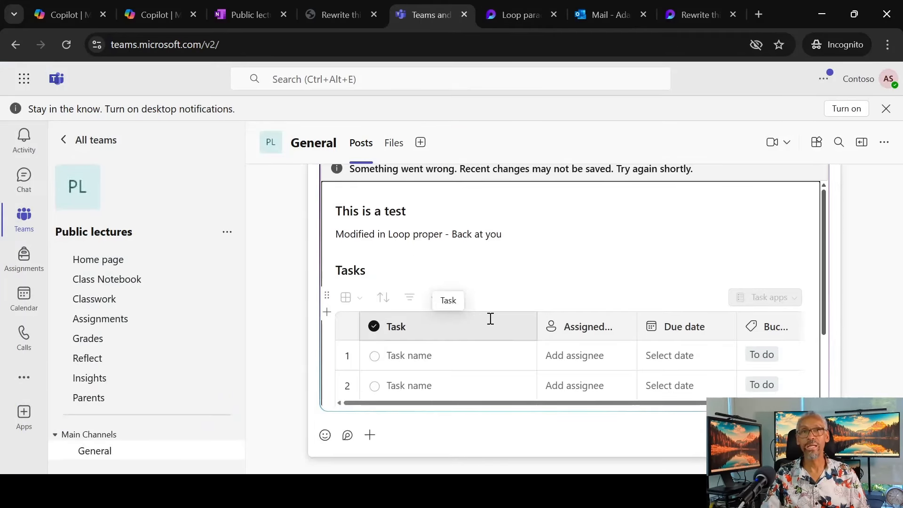
{"action": "scroll", "coordinate": [486, 303], "scroll_direction": "up", "scroll_amount": 2}
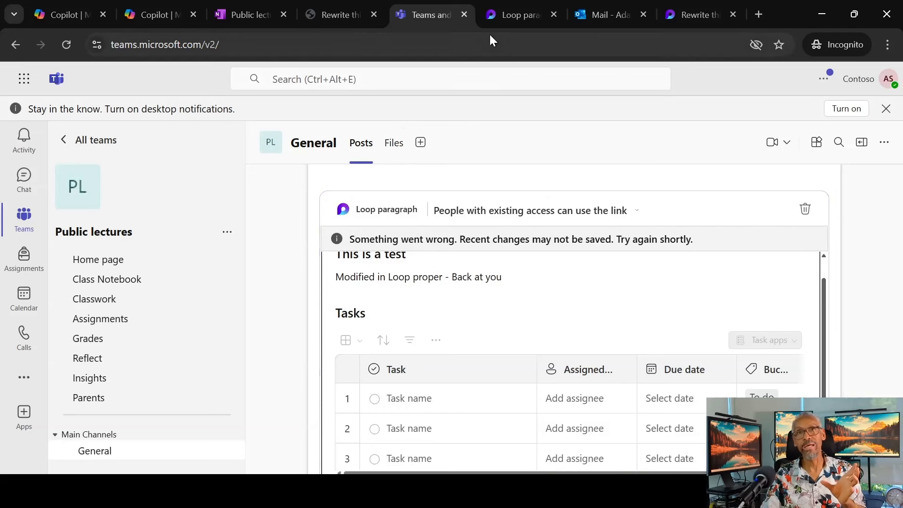
{"action": "left_click", "coordinate": [512, 18]}
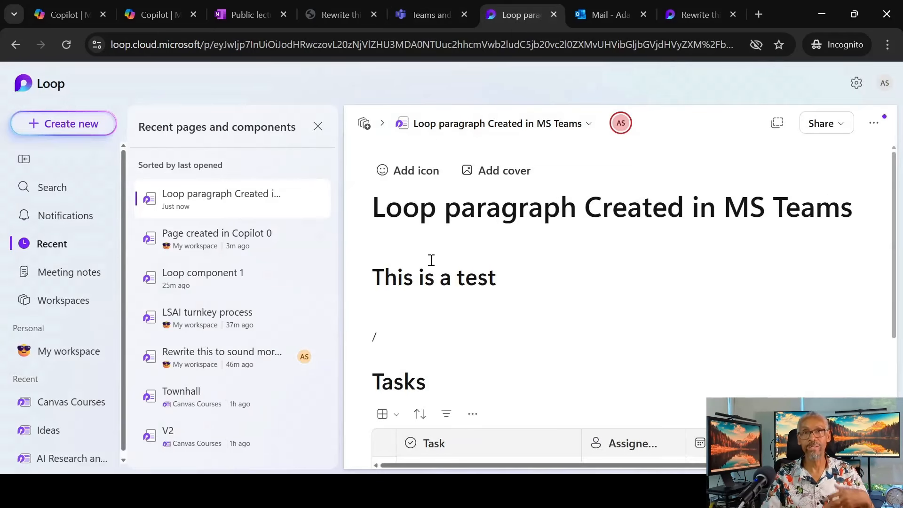
{"action": "left_click", "coordinate": [455, 262]}
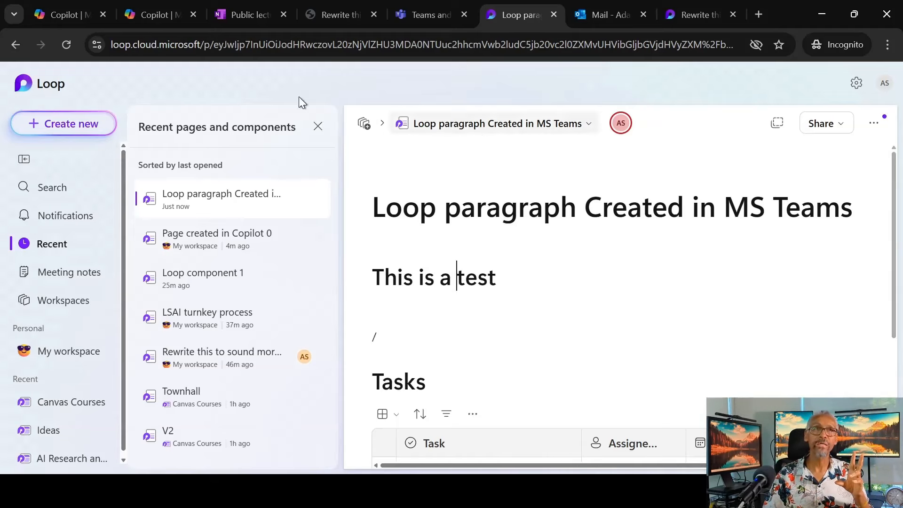
Switch to Microsoft 365 Copilot and expand the refreshed list of pages under Chat.
{"action": "left_click", "coordinate": [158, 15]}
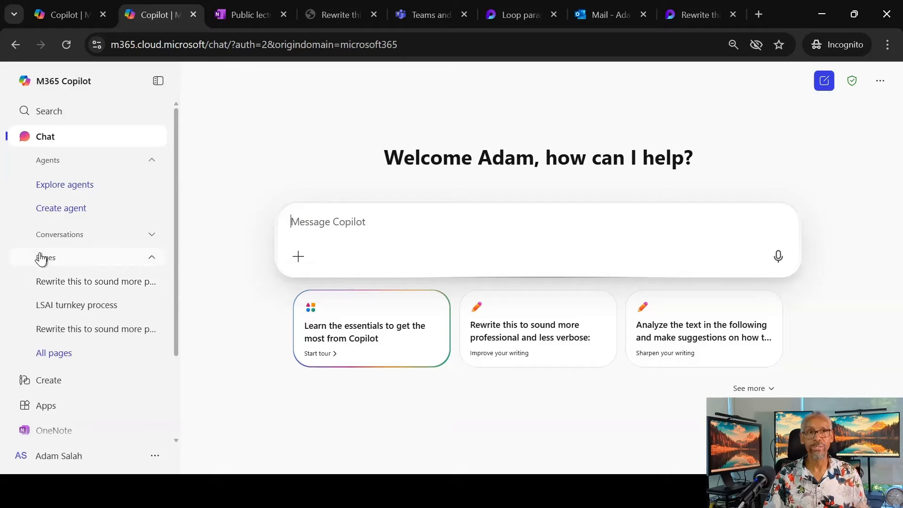
{"action": "left_click", "coordinate": [69, 52]}
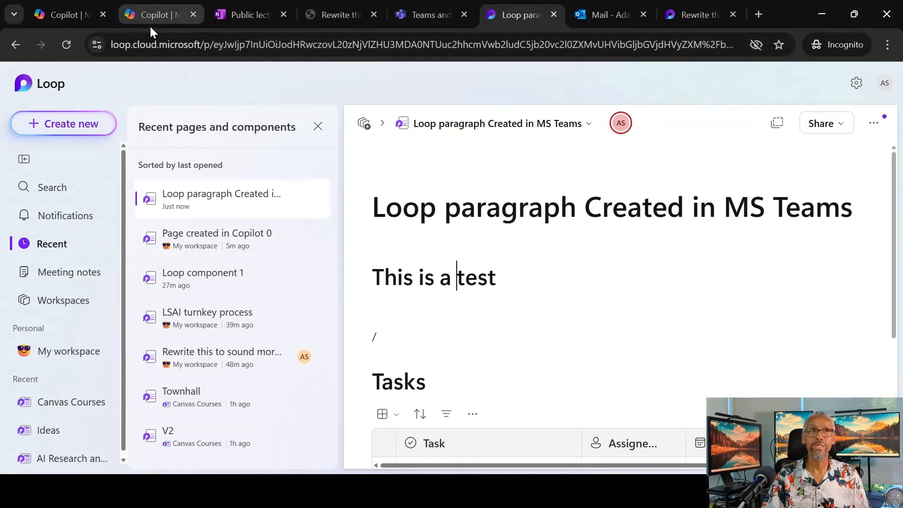
{"action": "left_click", "coordinate": [156, 13]}
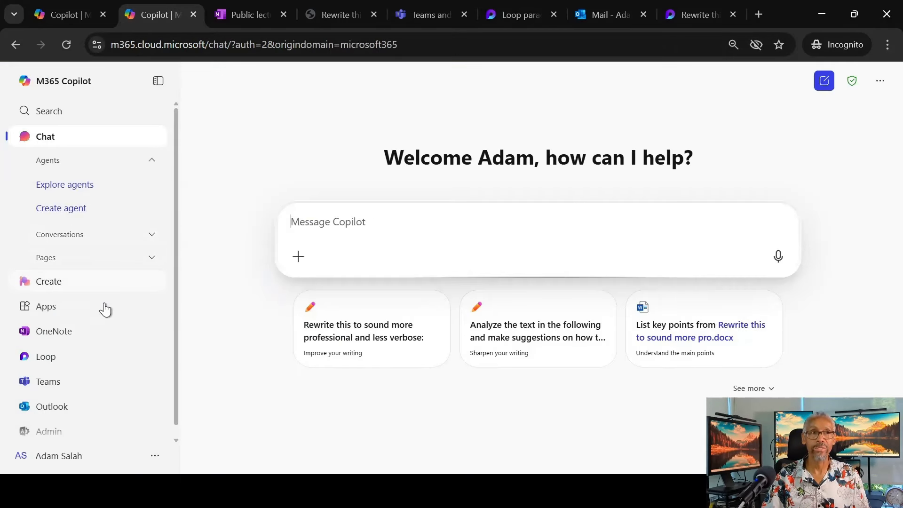
{"action": "left_click", "coordinate": [143, 259]}
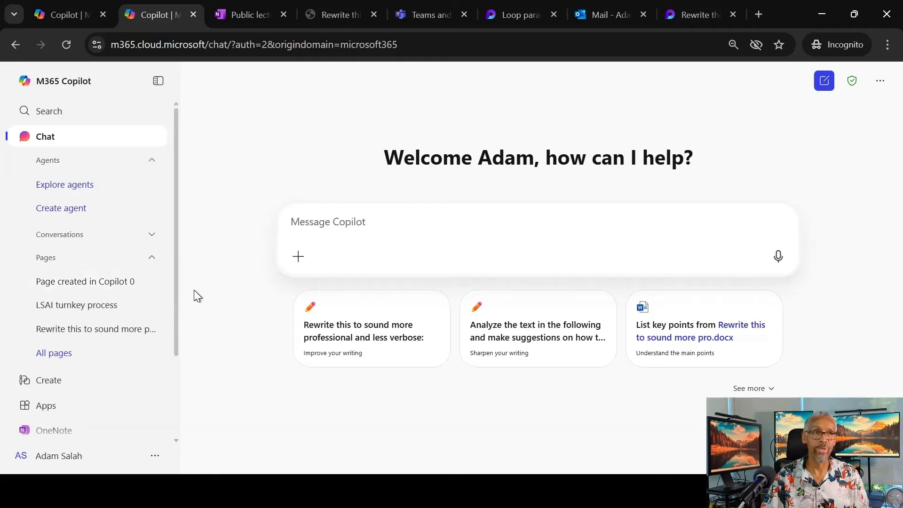
Open "Page created in Copilot 0" and append "- Added in Copilot" to the introductory paragraph ending in "benefits of using Copilot:".
{"action": "left_click", "coordinate": [138, 282]}
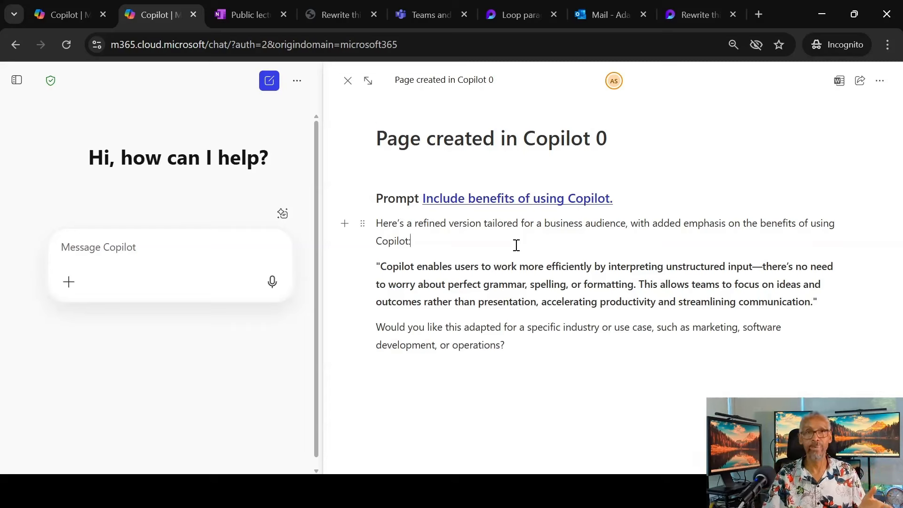
{"action": "type", "text": "-  "}
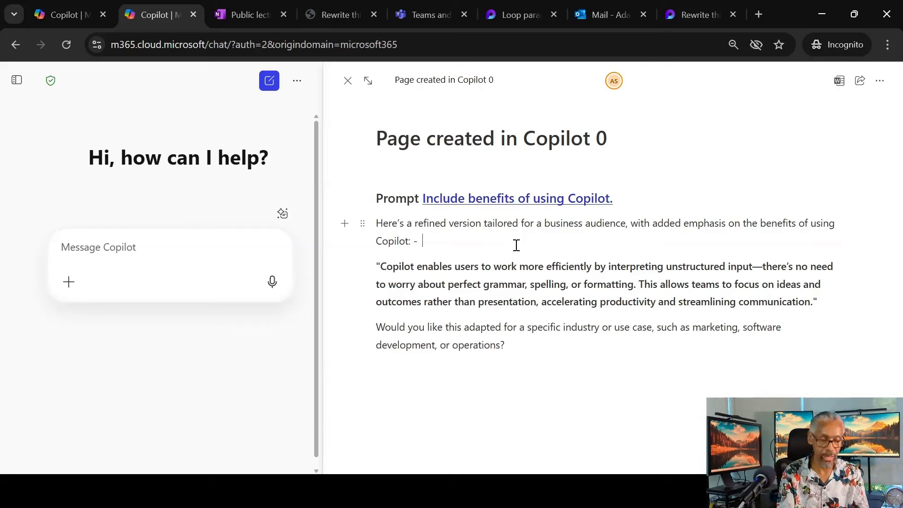
{"action": "type", "text": "Added in Copilot"}
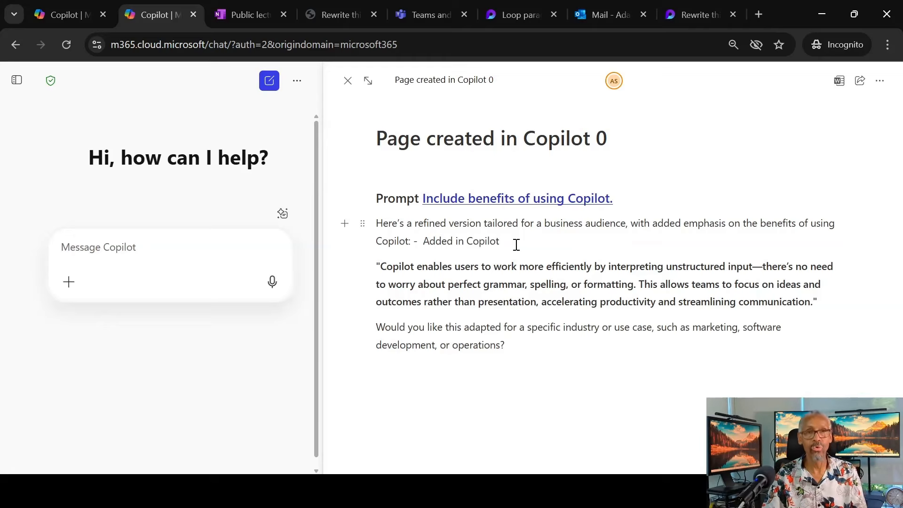
Switch to Loop and view the recent items "Loop component 1" and "Loop paragraph Created in MS Teams", including its Tasks table.
{"action": "left_click", "coordinate": [499, 16]}
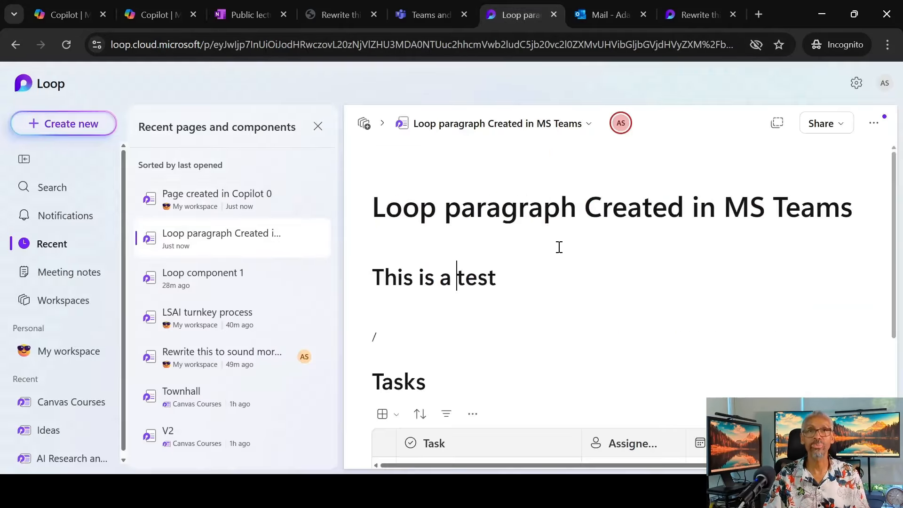
{"action": "left_click", "coordinate": [249, 267]}
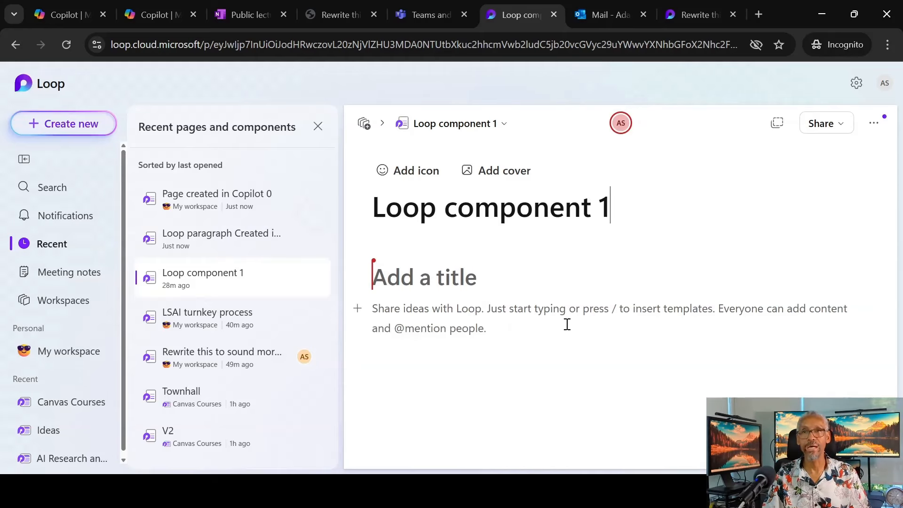
{"action": "left_click", "coordinate": [276, 248]}
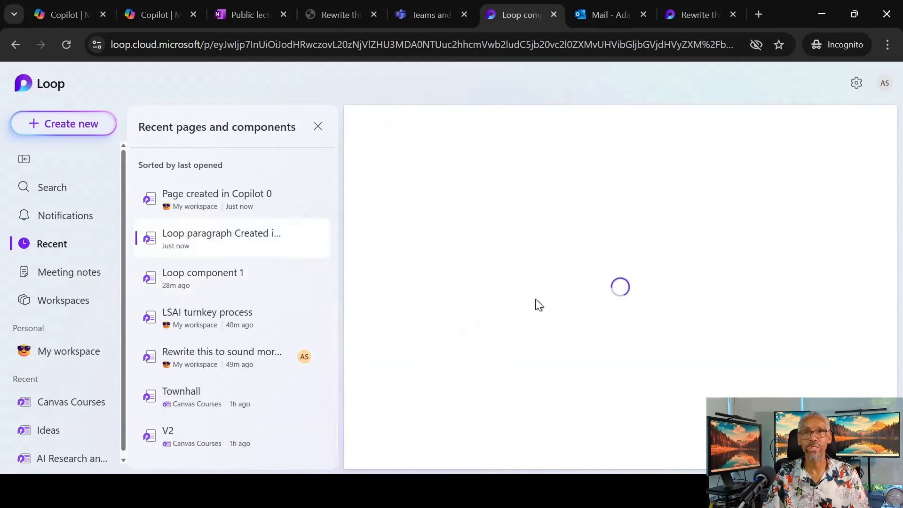
{"action": "scroll", "coordinate": [583, 292], "scroll_direction": "down", "scroll_amount": 5}
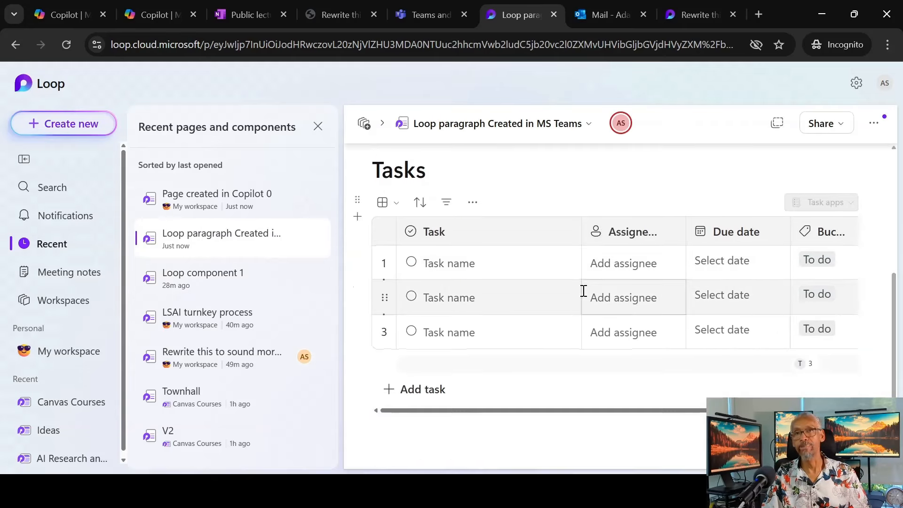
Open "Page created in Copilot 0" in Loop and examine the text added to its introductory paragraph.
{"action": "scroll", "coordinate": [583, 292], "scroll_direction": "up", "scroll_amount": 5}
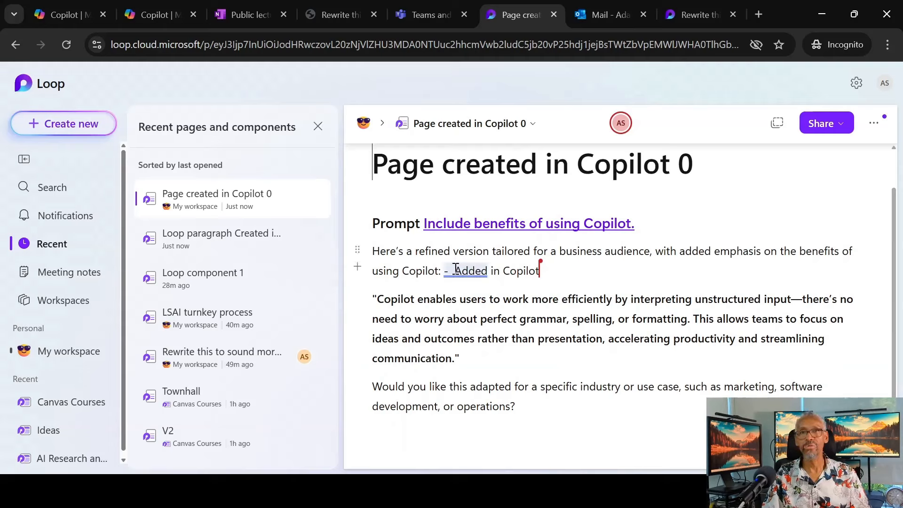
{"action": "left_click_drag", "start_coordinate": [456, 268], "coordinate": [583, 269]}
{"action": "left_click", "coordinate": [616, 322]}
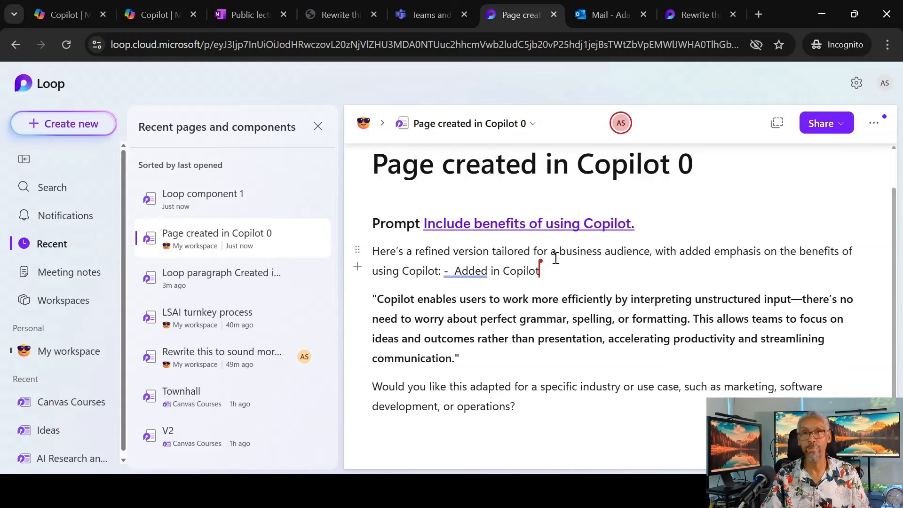
Browse all insertable Loop components on a new line below the introductory paragraph, including templates, media and connected apps, and remove the slash.
{"action": "mouse_move", "coordinate": [543, 282]}
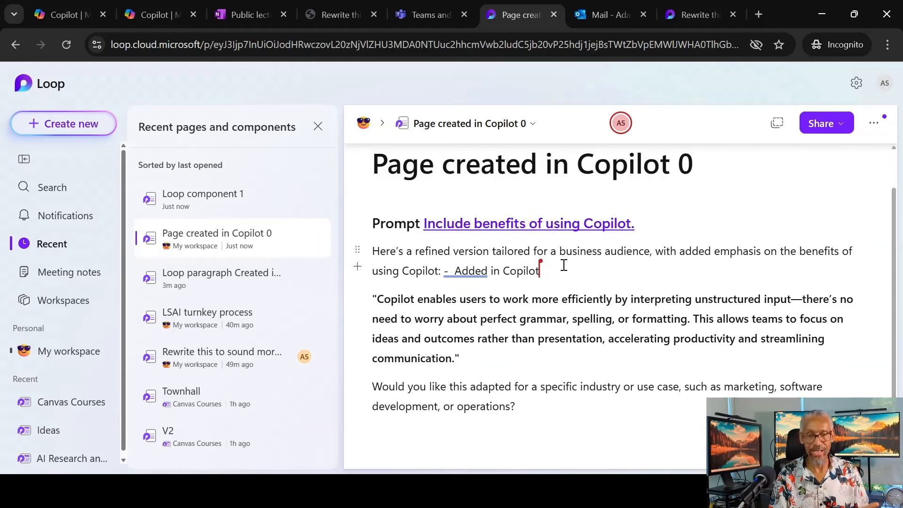
{"action": "key", "text": "Return"}
{"action": "type", "text": "/"}
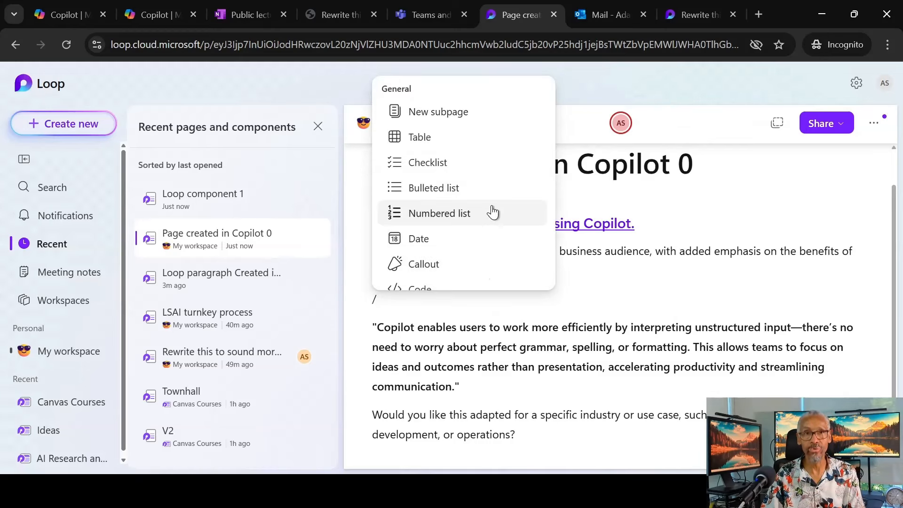
{"action": "scroll", "coordinate": [493, 213], "scroll_direction": "down", "scroll_amount": 5}
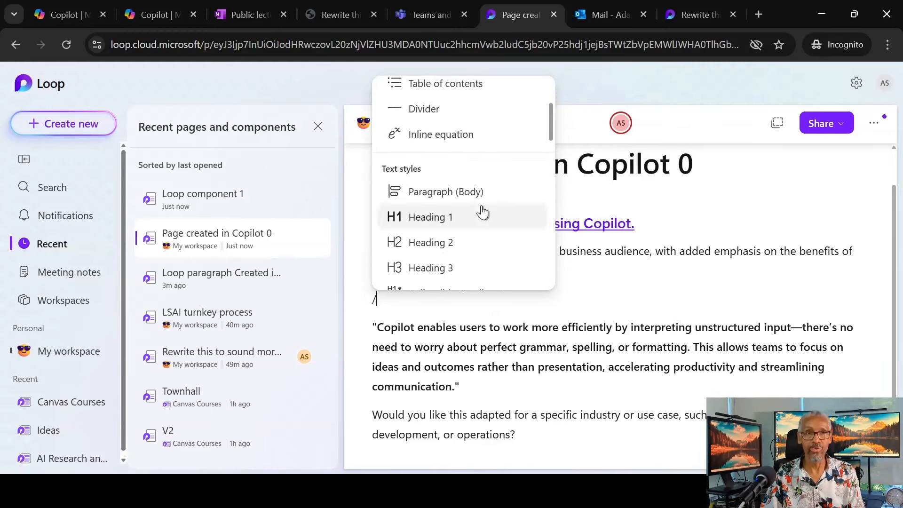
{"action": "scroll", "coordinate": [482, 213], "scroll_direction": "down", "scroll_amount": 3}
{"action": "scroll", "coordinate": [482, 211], "scroll_direction": "down", "scroll_amount": 3}
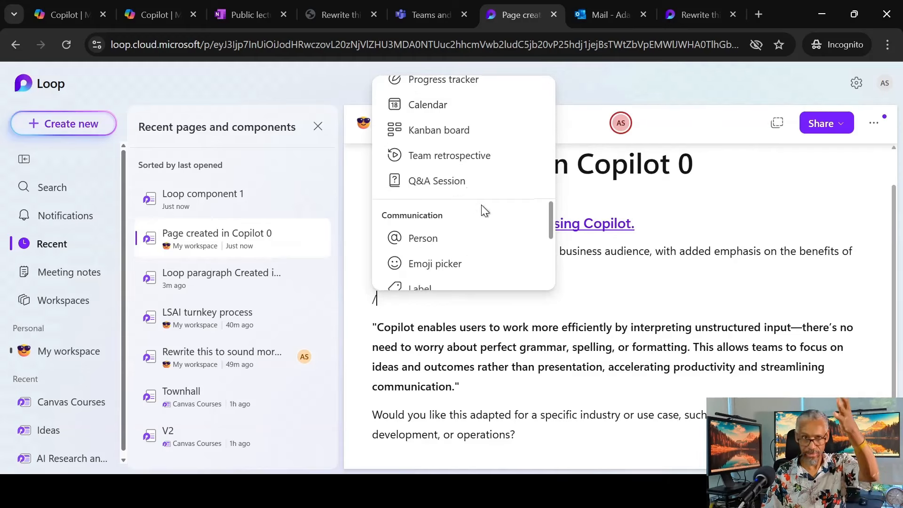
{"action": "scroll", "coordinate": [482, 212], "scroll_direction": "down", "scroll_amount": 3}
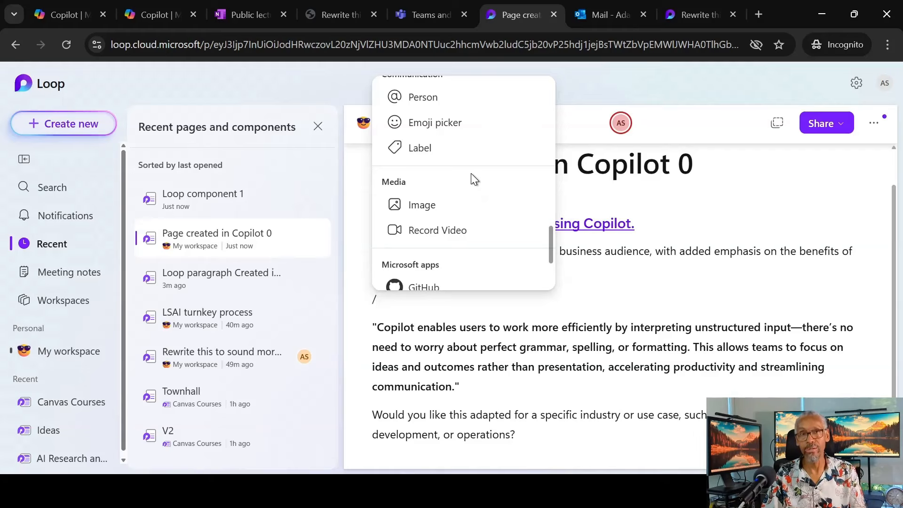
{"action": "scroll", "coordinate": [470, 173], "scroll_direction": "down", "scroll_amount": 3}
{"action": "scroll", "coordinate": [472, 179], "scroll_direction": "up", "scroll_amount": 5}
{"action": "scroll", "coordinate": [472, 179], "scroll_direction": "up", "scroll_amount": 5}
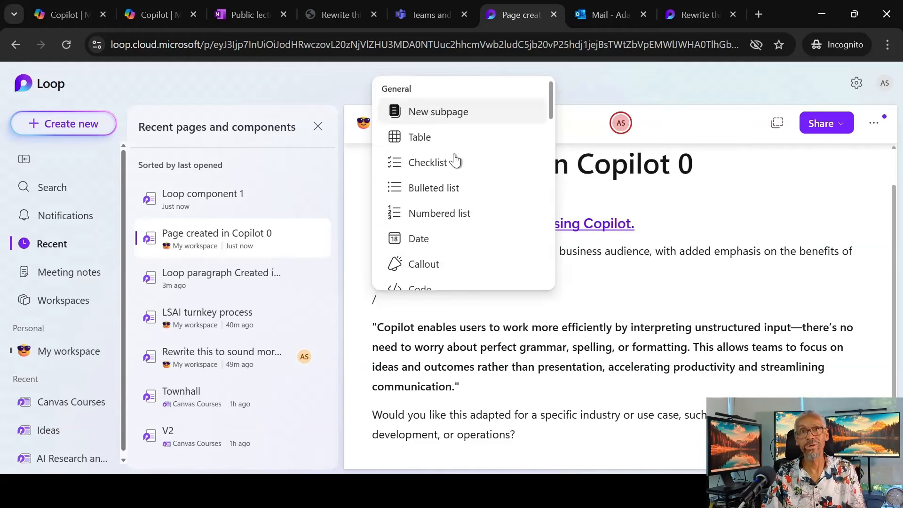
{"action": "scroll", "coordinate": [458, 256], "scroll_direction": "down", "scroll_amount": 5}
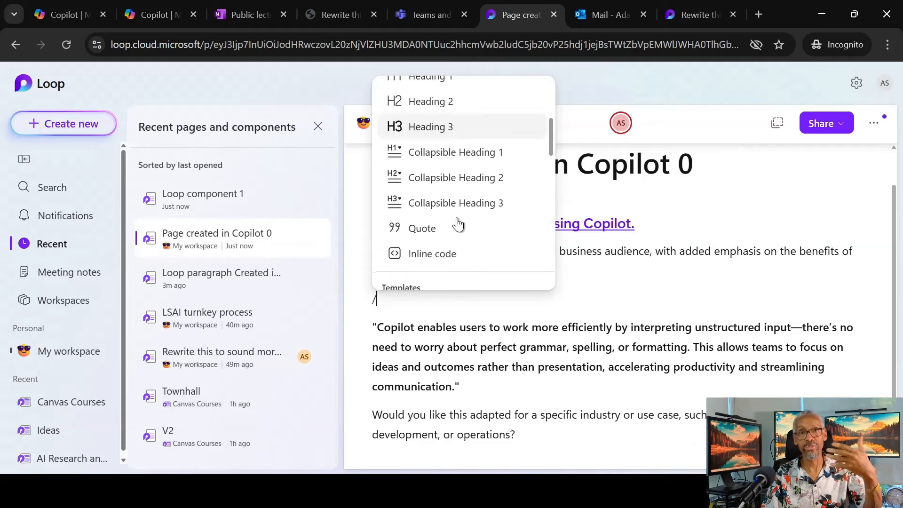
{"action": "scroll", "coordinate": [458, 224], "scroll_direction": "down", "scroll_amount": 8}
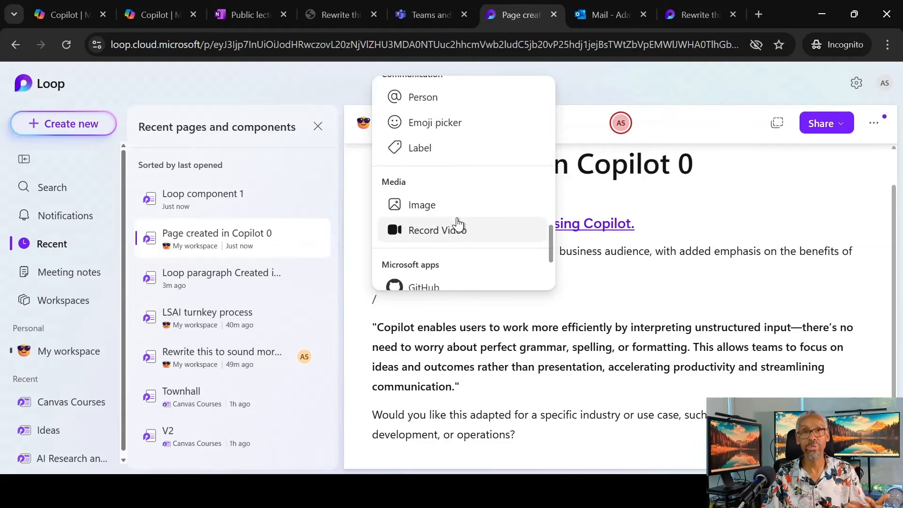
{"action": "scroll", "coordinate": [457, 221], "scroll_direction": "down", "scroll_amount": 3}
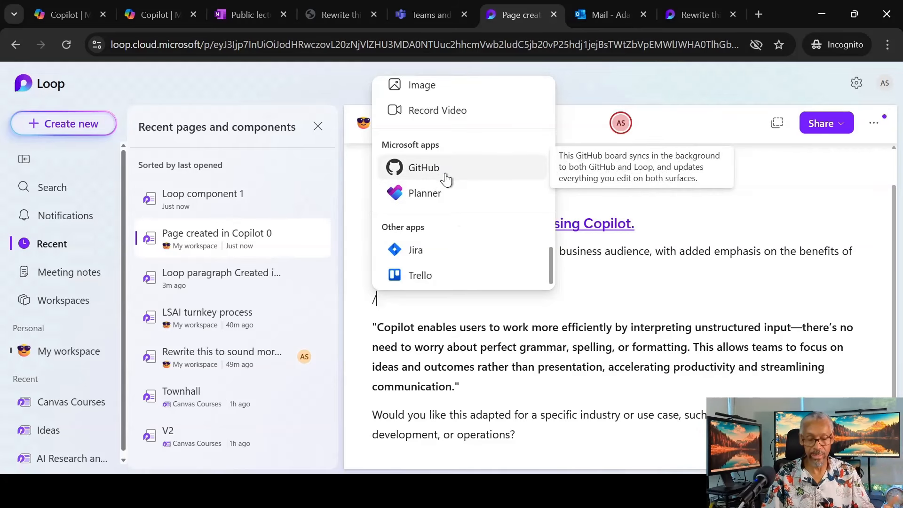
{"action": "key", "text": "BackSpace"}
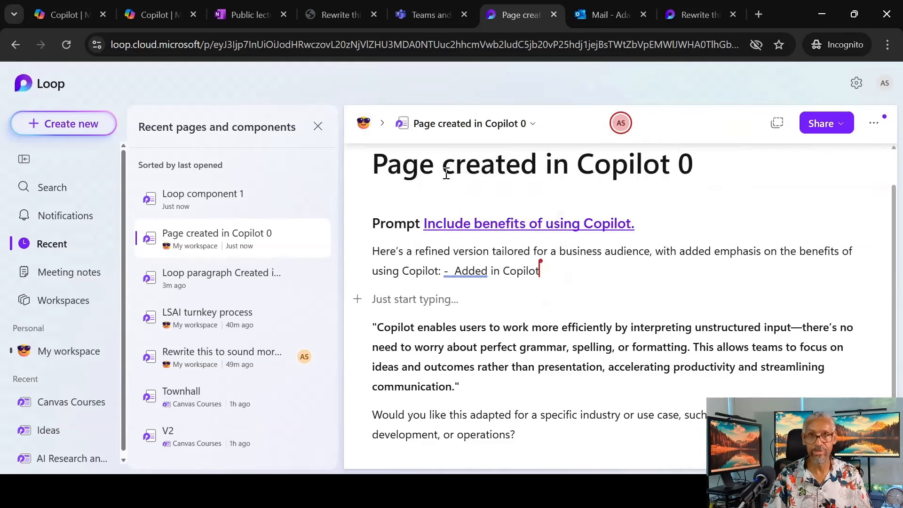